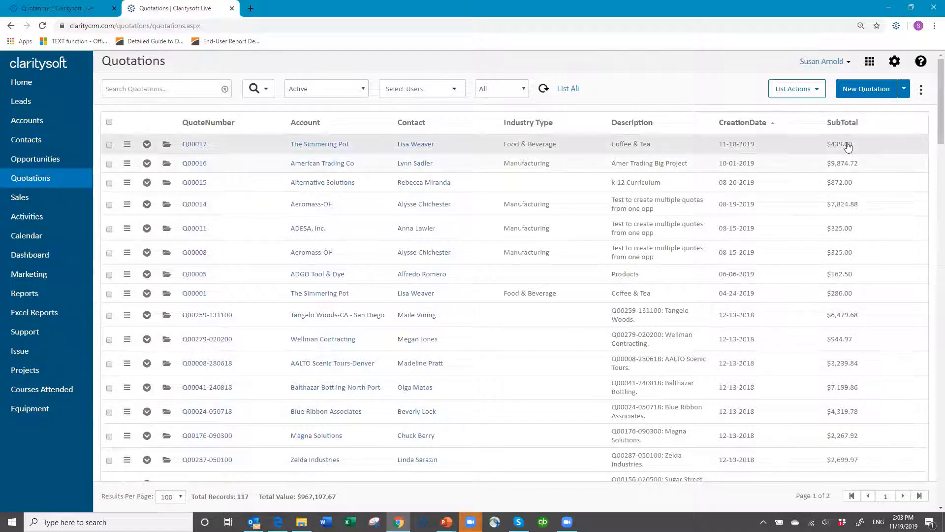
Open The Simmering Pot's latest Coffee & Tea quotation and view its shipping address without changing it.
{"action": "left_click", "coordinate": [167, 146]}
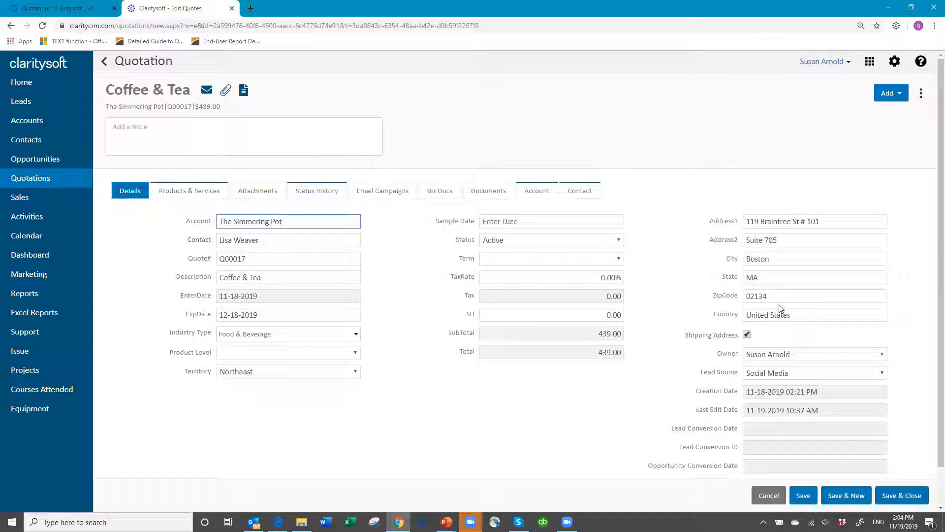
{"action": "left_click", "coordinate": [702, 340]}
{"action": "left_click", "coordinate": [704, 335]}
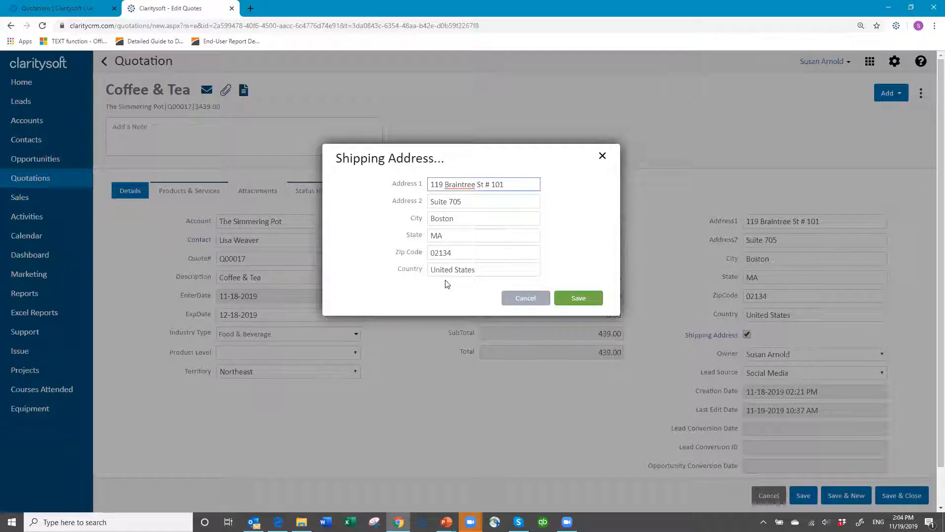
{"action": "left_click", "coordinate": [531, 299]}
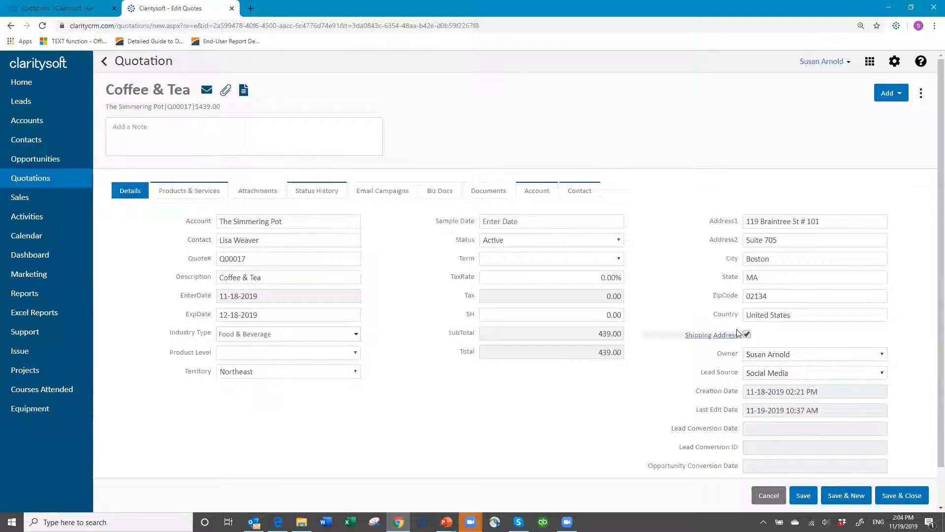
View the quotation's products and services and browse the Coffee category available for adding line items.
{"action": "left_click", "coordinate": [191, 196]}
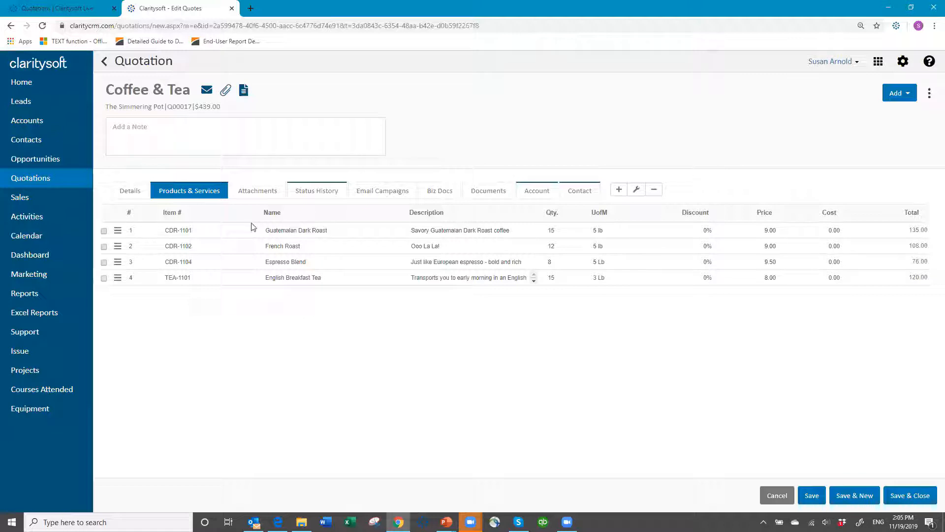
{"action": "left_click", "coordinate": [618, 190]}
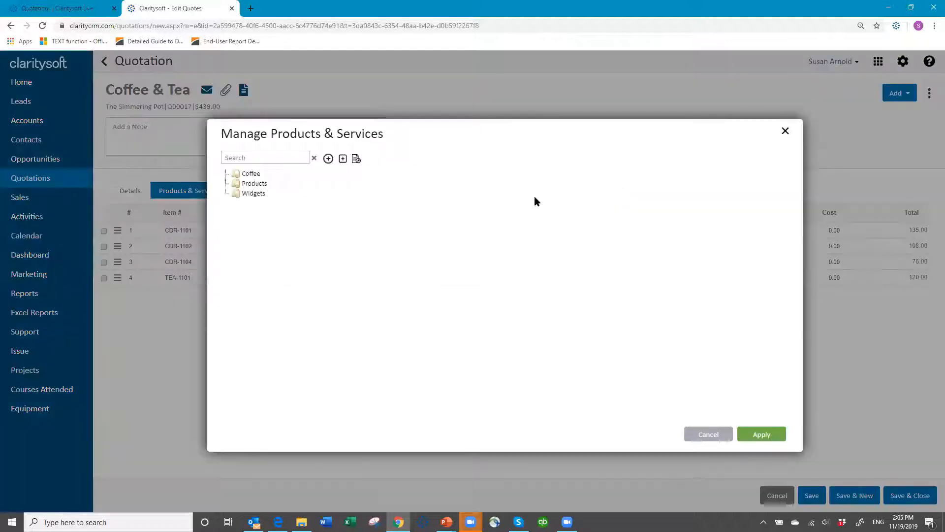
{"action": "left_click", "coordinate": [239, 173]}
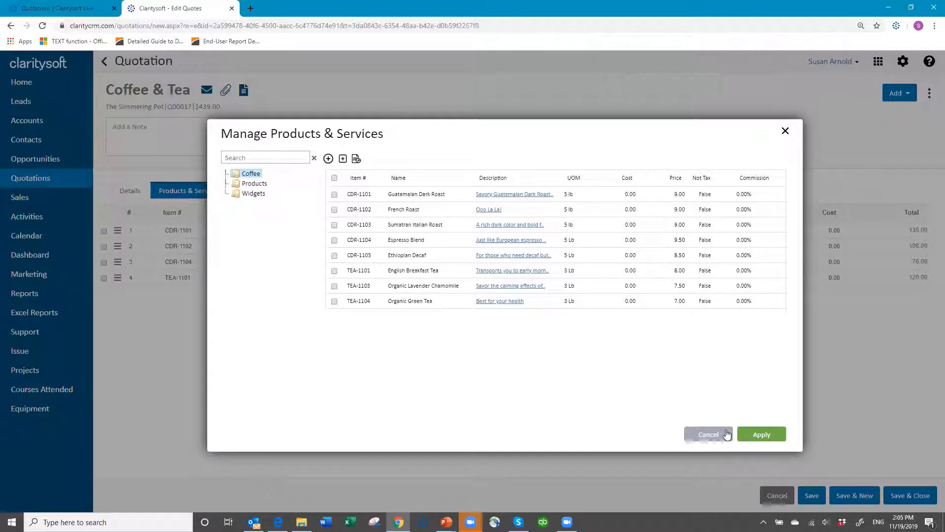
{"action": "left_click", "coordinate": [711, 433]}
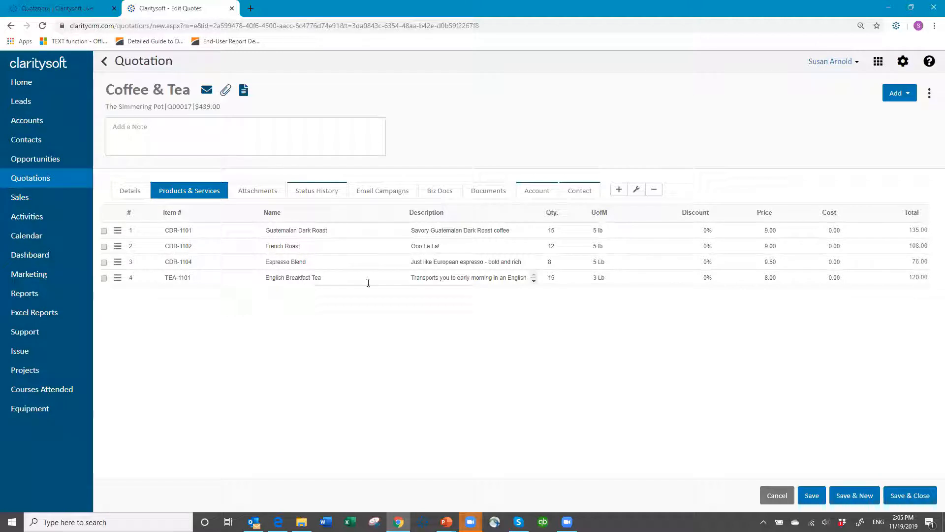
Add Ethiopian Decaf and Organic Lavender Chamomile from the Coffee category to the quotation's line items.
{"action": "left_click", "coordinate": [619, 191]}
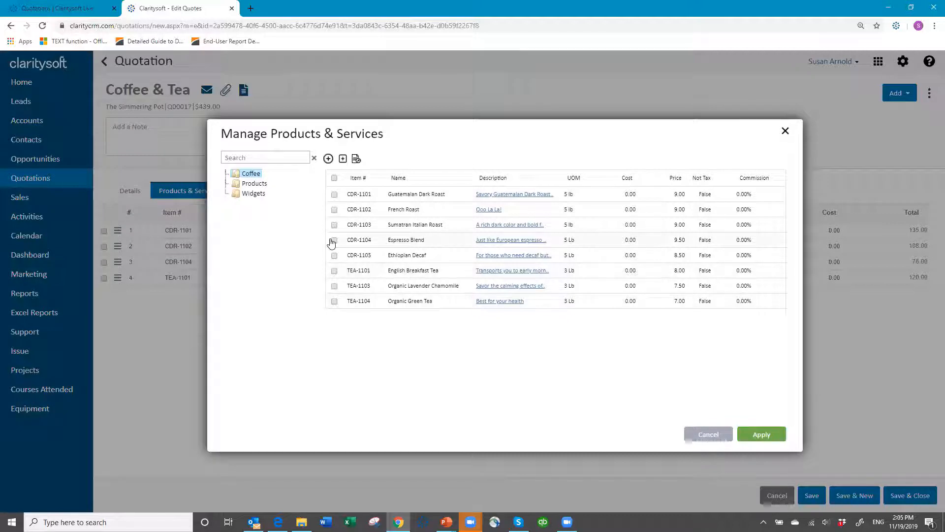
{"action": "left_click", "coordinate": [335, 256]}
{"action": "left_click", "coordinate": [334, 286]}
{"action": "left_click", "coordinate": [762, 435]}
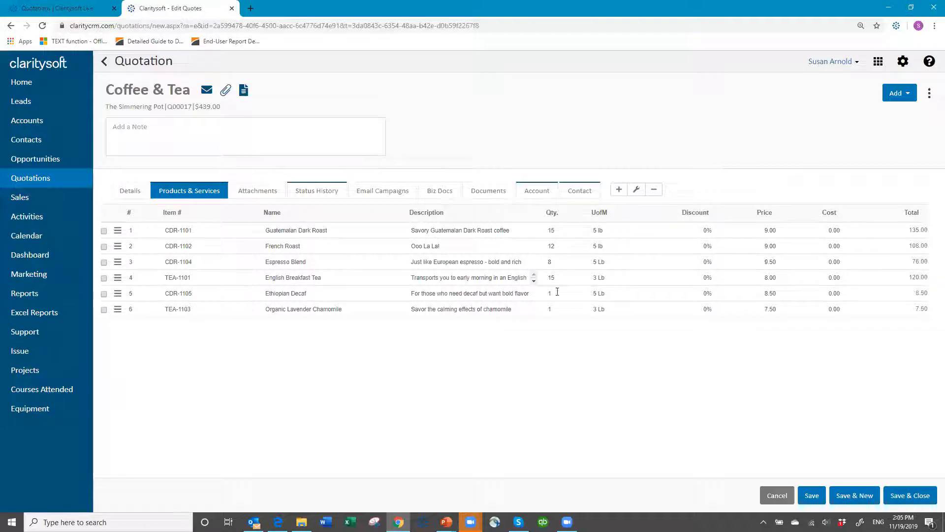
Set the quantity to 10 for Ethiopian Decaf and 5 for Organic Lavender Chamomile.
{"action": "left_click", "coordinate": [536, 301]}
{"action": "type", "text": "0"}
{"action": "left_click", "coordinate": [576, 308]}
{"action": "type", "text": "5"}
{"action": "key", "text": "Tab"}
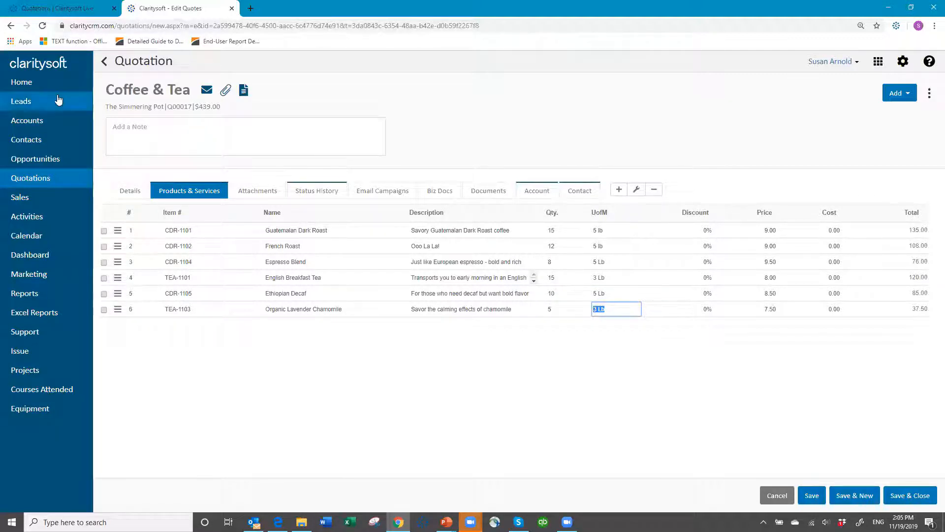
Return to the quotation's details, save the record and close it.
{"action": "left_click", "coordinate": [130, 191]}
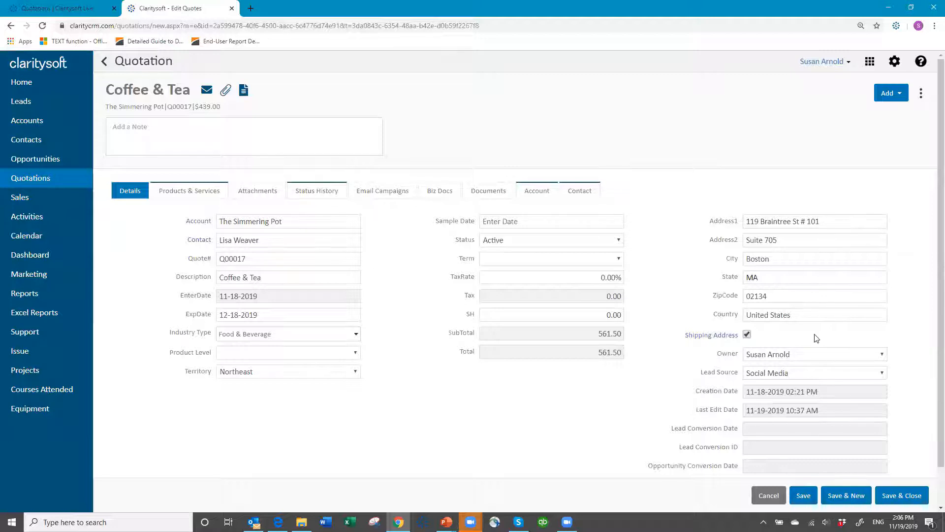
{"action": "left_click", "coordinate": [804, 494]}
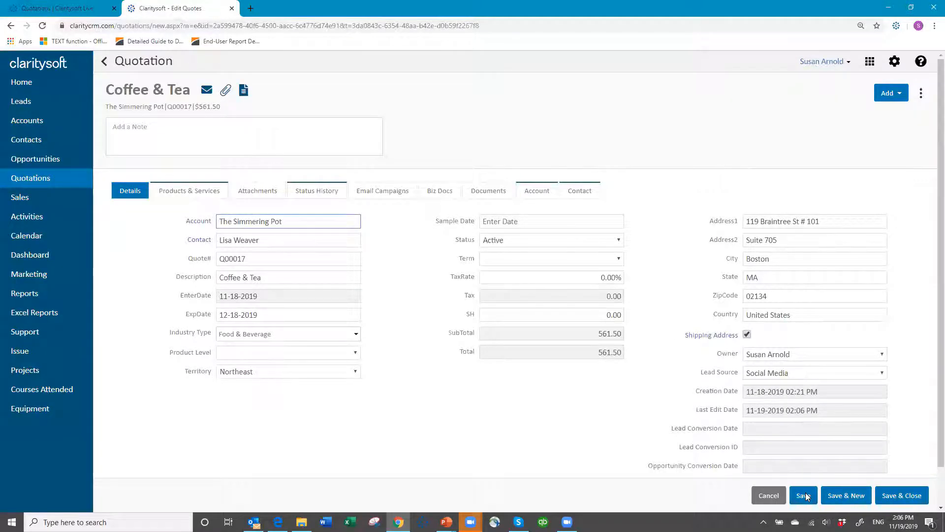
{"action": "left_click", "coordinate": [921, 94]}
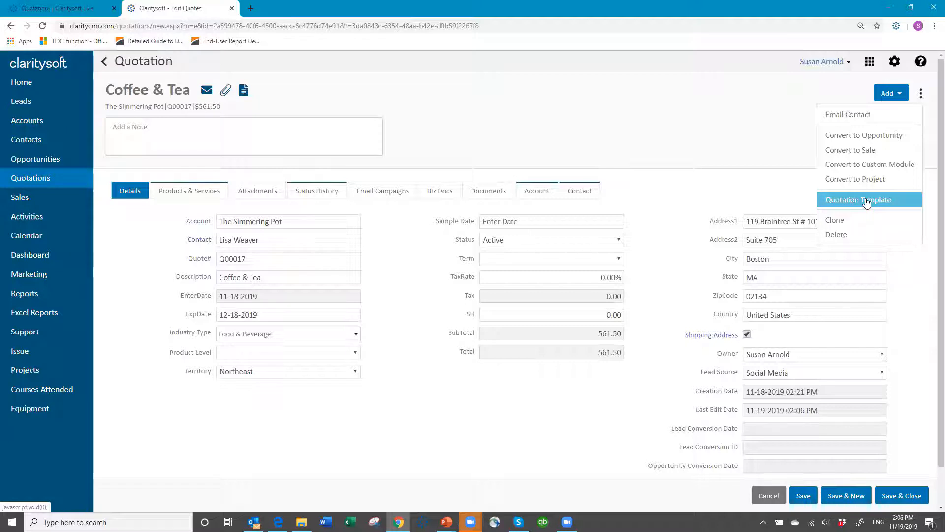
{"action": "left_click", "coordinate": [903, 498]}
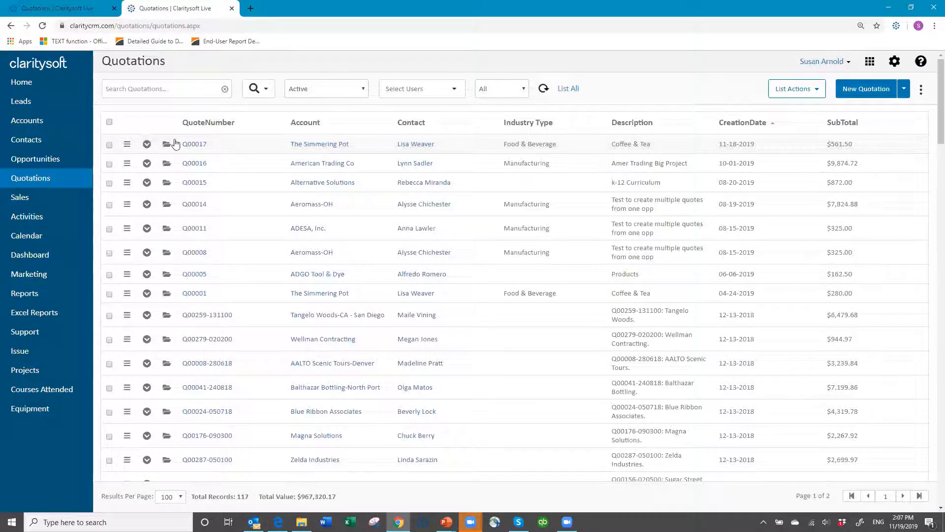
Choose Quote Template 1 from the new quotation templates for The Simmering Pot's Coffee & Tea quotation.
{"action": "left_click", "coordinate": [126, 146]}
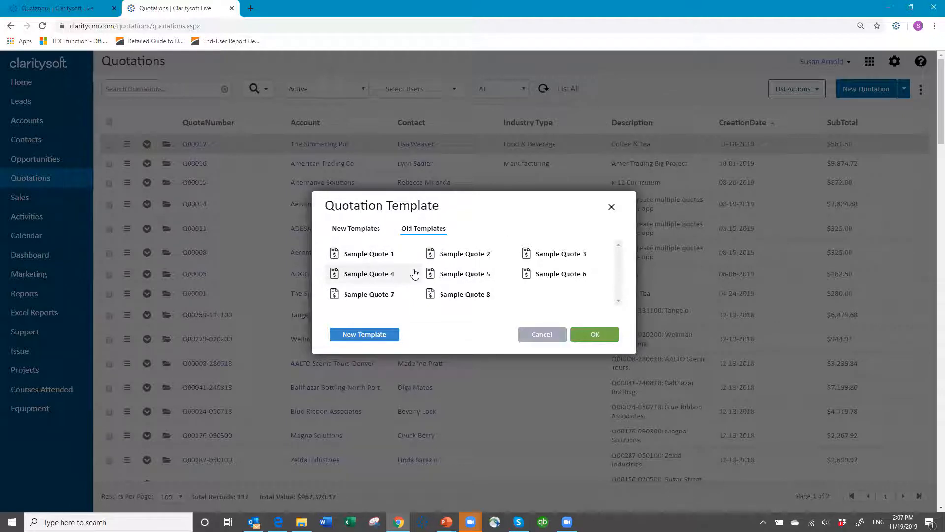
{"action": "left_click", "coordinate": [358, 229]}
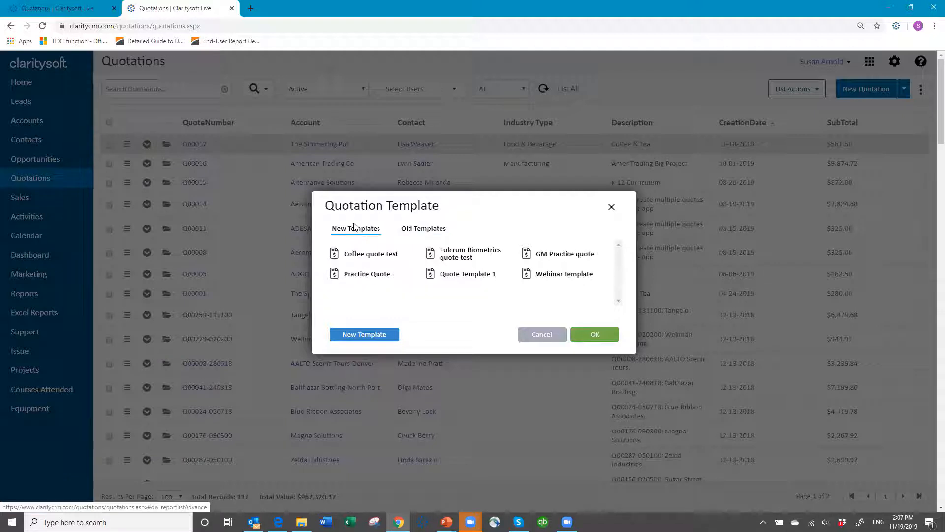
{"action": "left_click", "coordinate": [472, 277]}
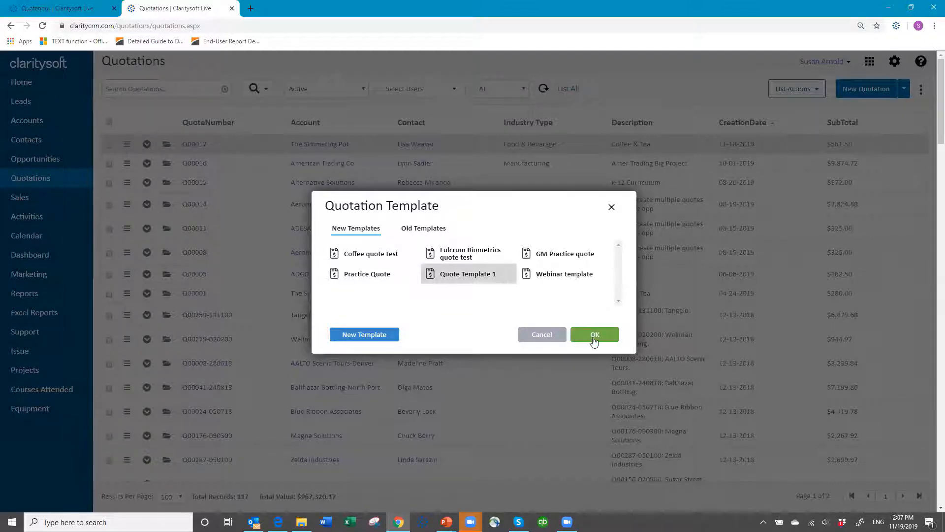
{"action": "left_click", "coordinate": [594, 339]}
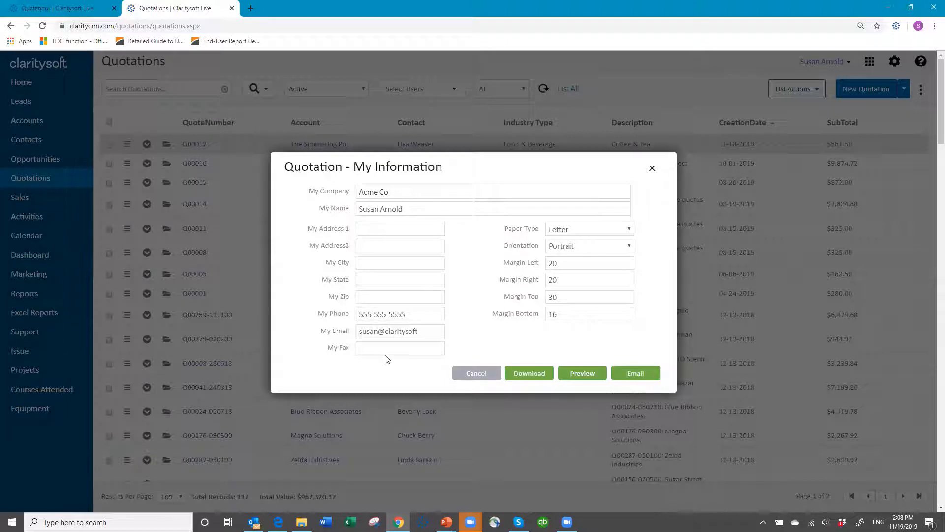
Change the company in the quotation's sender information to Midnight Espresso.
{"action": "left_click", "coordinate": [396, 192]}
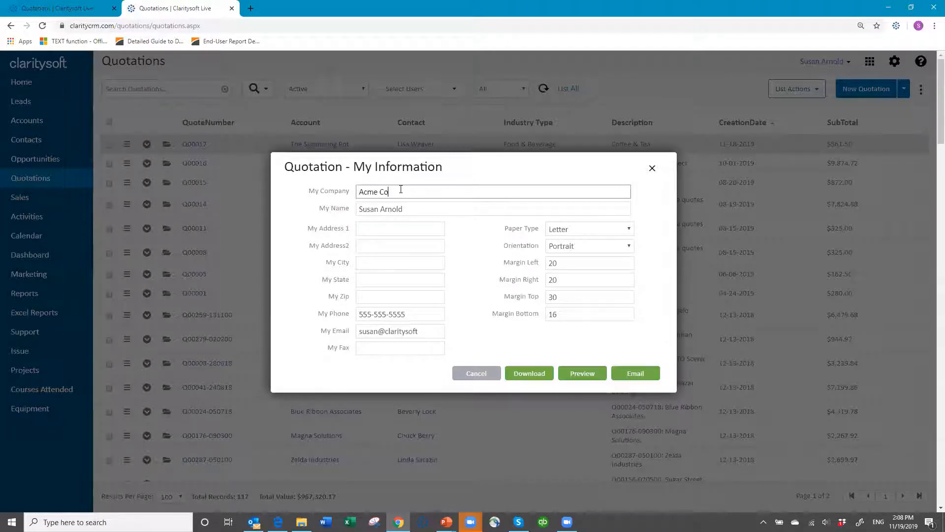
{"action": "key", "text": "BackSpace"}
{"action": "key", "text": "BackSpace"}
{"action": "key", "text": "BackSpace"}
{"action": "key", "text": "BackSpace"}
{"action": "key", "text": "BackSpace"}
{"action": "key", "text": "BackSpace"}
{"action": "type", "text": "Midkno"}
{"action": "type", "text": "igh"}
{"action": "key", "text": "BackSpace"}
{"action": "key", "text": "BackSpace"}
{"action": "key", "text": "BackSpace"}
{"action": "key", "text": "BackSpace"}
{"action": "type", "text": "night Espresso"}
{"action": "left_click", "coordinate": [388, 211]}
{"action": "key", "text": "BackSpace"}
{"action": "left_click", "coordinate": [376, 245]}
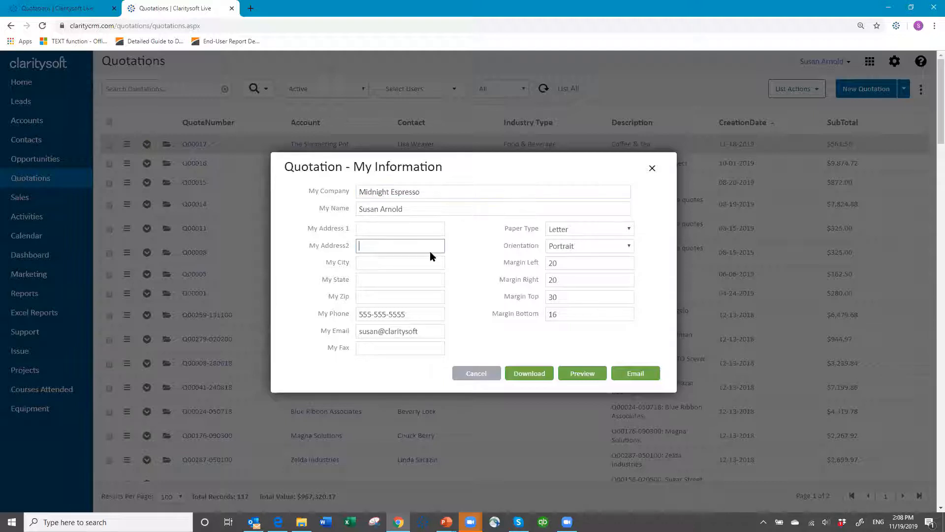
Preview the quote document and enlarge it to 150%.
{"action": "left_click", "coordinate": [582, 375]}
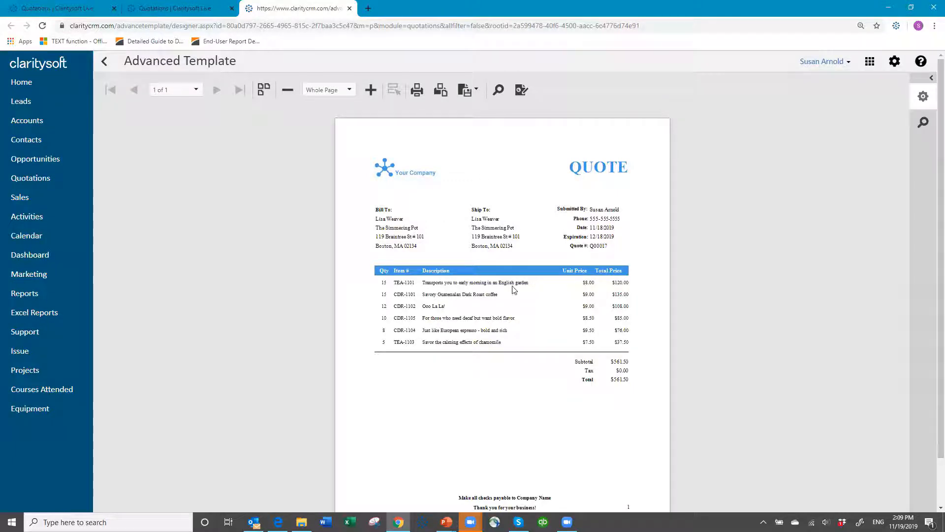
{"action": "left_click", "coordinate": [350, 91]}
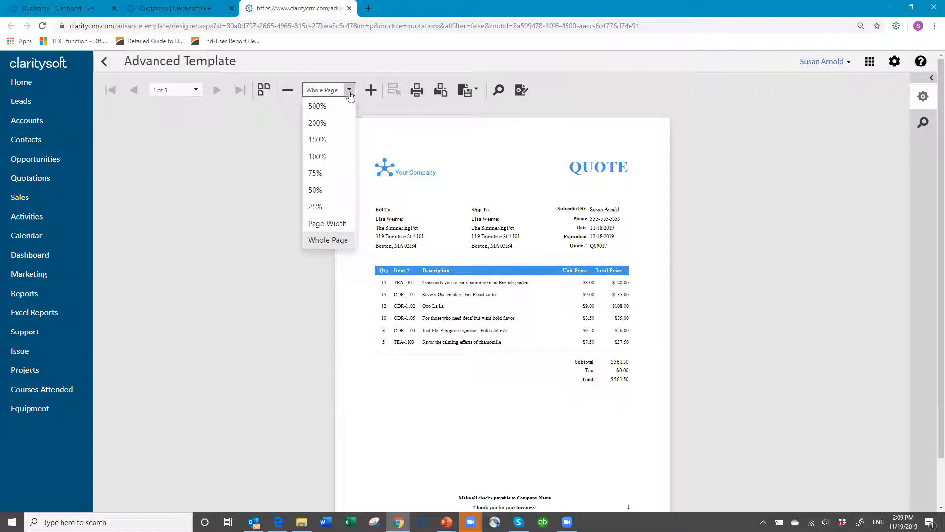
{"action": "left_click", "coordinate": [341, 138]}
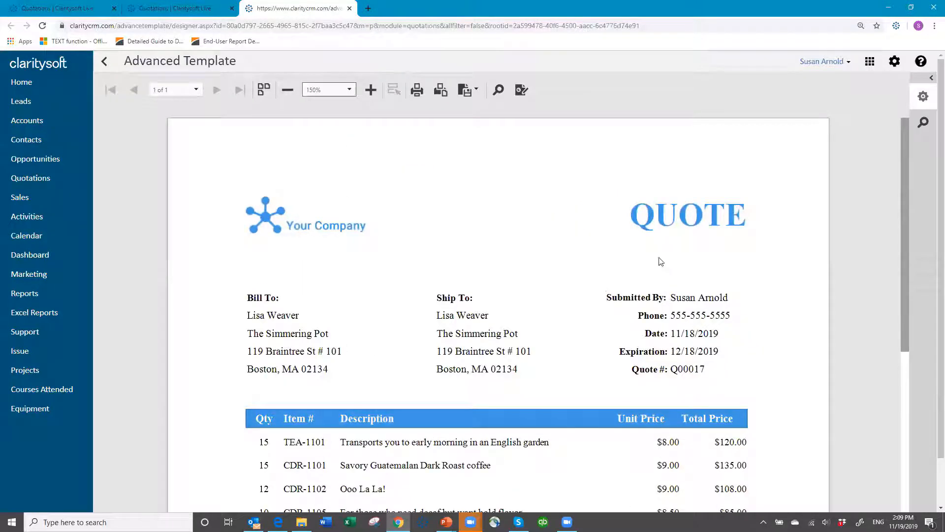
Examine the previewed quote's logo, billing and shipping blocks, quote dates, line items, totals and footer.
{"action": "scroll", "coordinate": [539, 323], "scroll_direction": "down", "scroll_amount": 3}
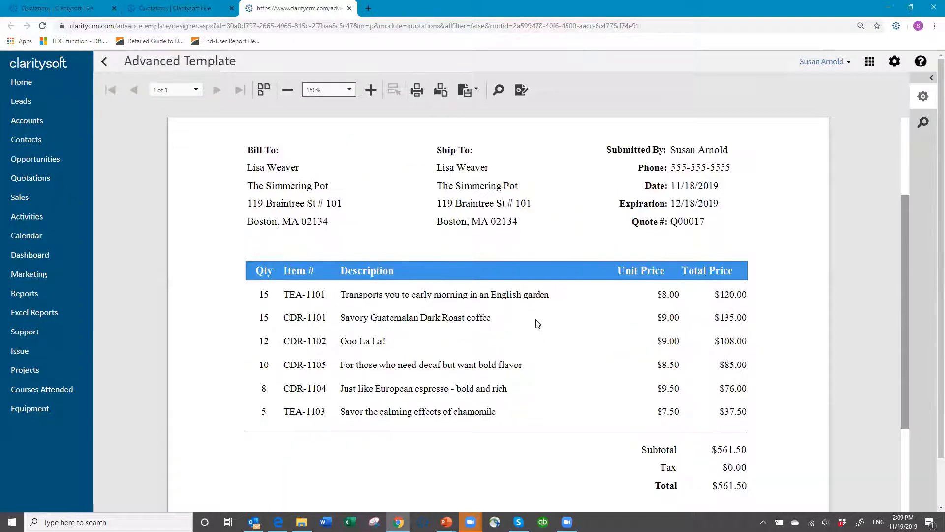
{"action": "scroll", "coordinate": [539, 323], "scroll_direction": "down", "scroll_amount": 1}
{"action": "scroll", "coordinate": [534, 322], "scroll_direction": "up", "scroll_amount": 4}
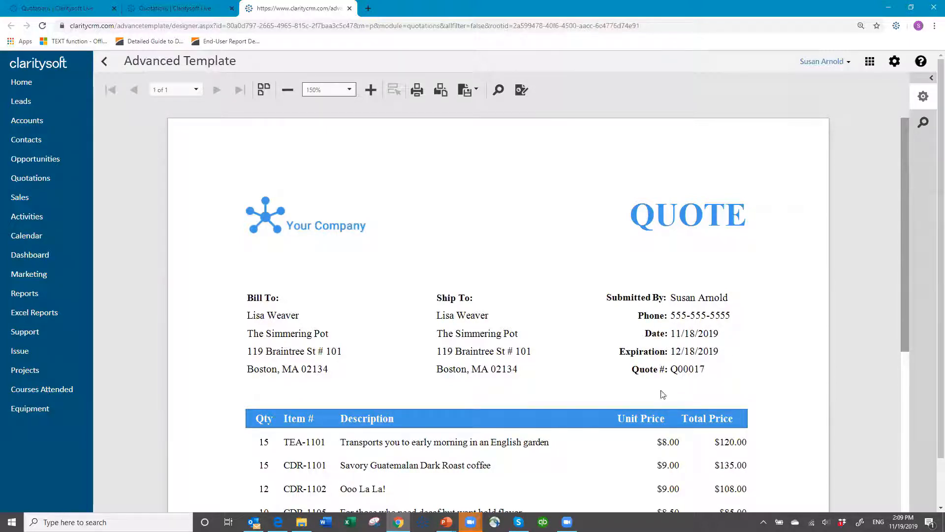
{"action": "scroll", "coordinate": [556, 369], "scroll_direction": "down", "scroll_amount": 3}
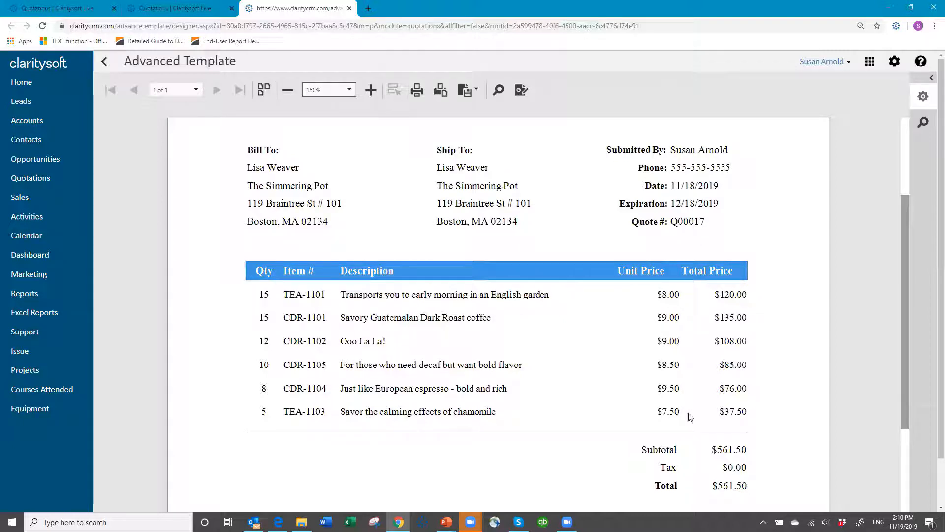
{"action": "scroll", "coordinate": [618, 419], "scroll_direction": "down", "scroll_amount": 3}
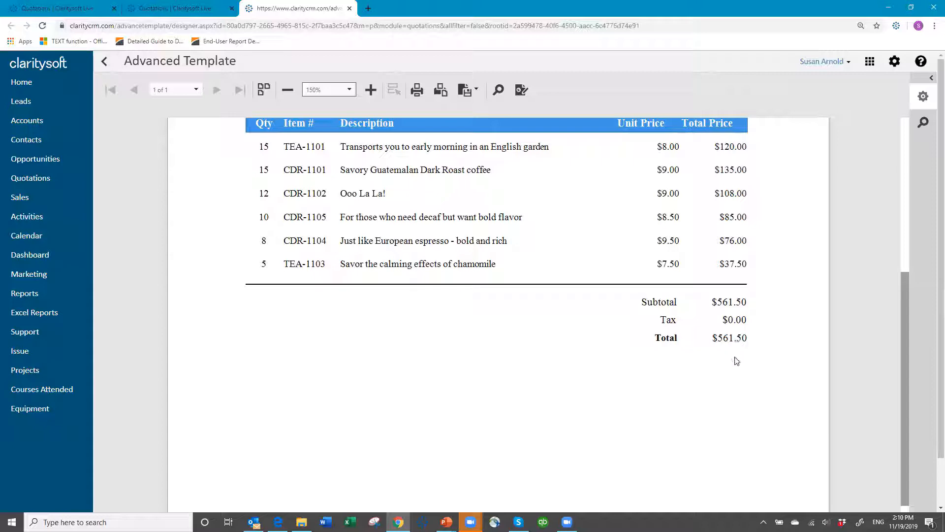
{"action": "scroll", "coordinate": [465, 381], "scroll_direction": "down", "scroll_amount": 2}
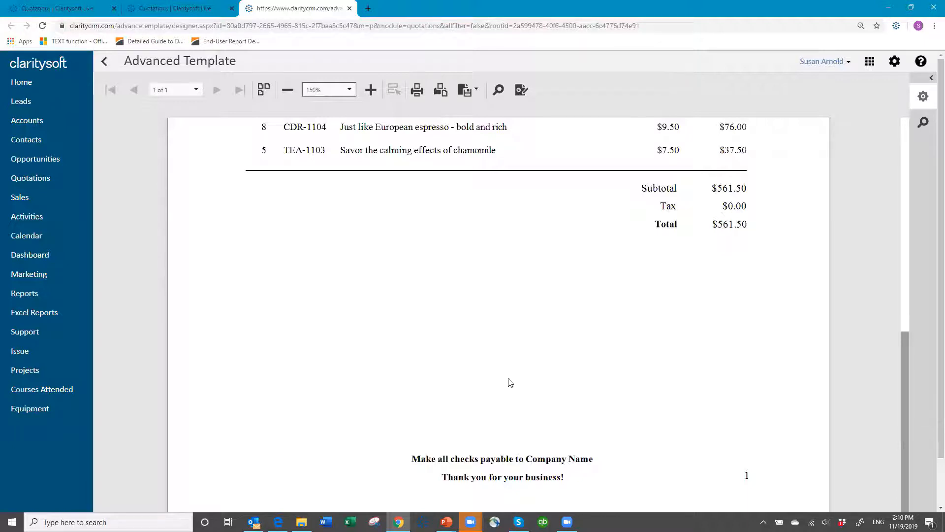
{"action": "scroll", "coordinate": [536, 378], "scroll_direction": "up", "scroll_amount": 8}
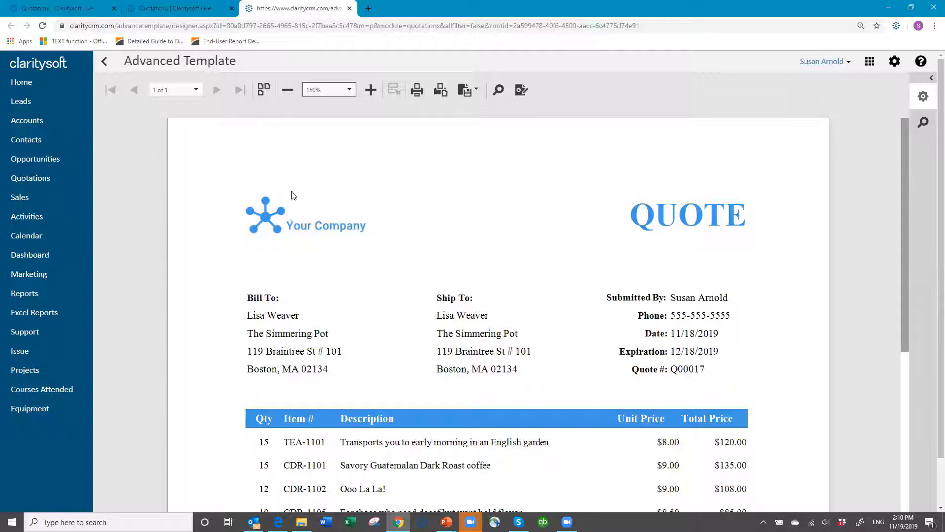
Open Quote Template 1 in design mode at 150% zoom, select the Bill To contact field and examine the layout bands.
{"action": "left_click", "coordinate": [521, 91]}
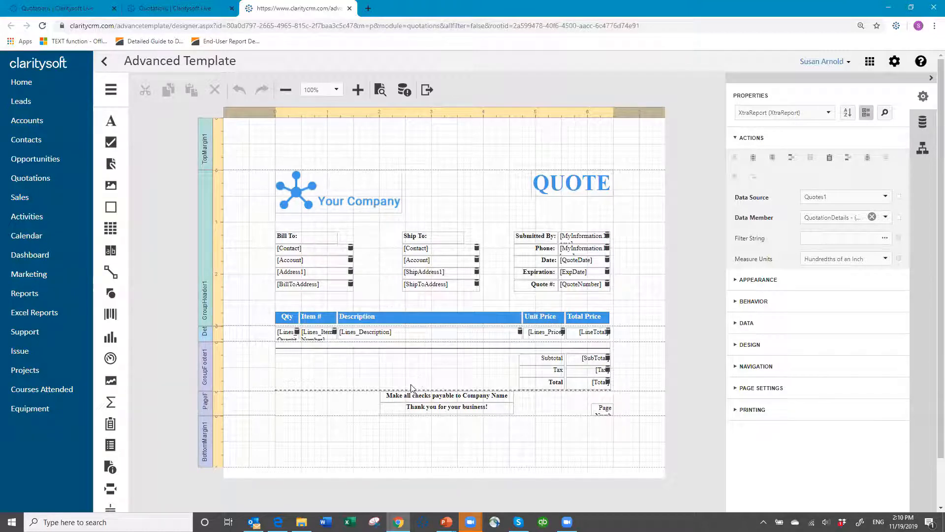
{"action": "left_click", "coordinate": [337, 90]}
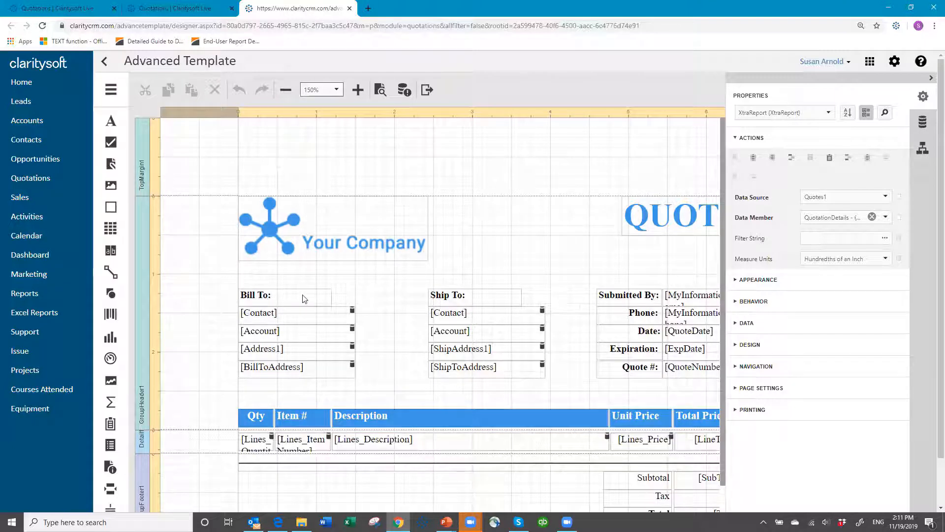
{"action": "left_click", "coordinate": [292, 319]}
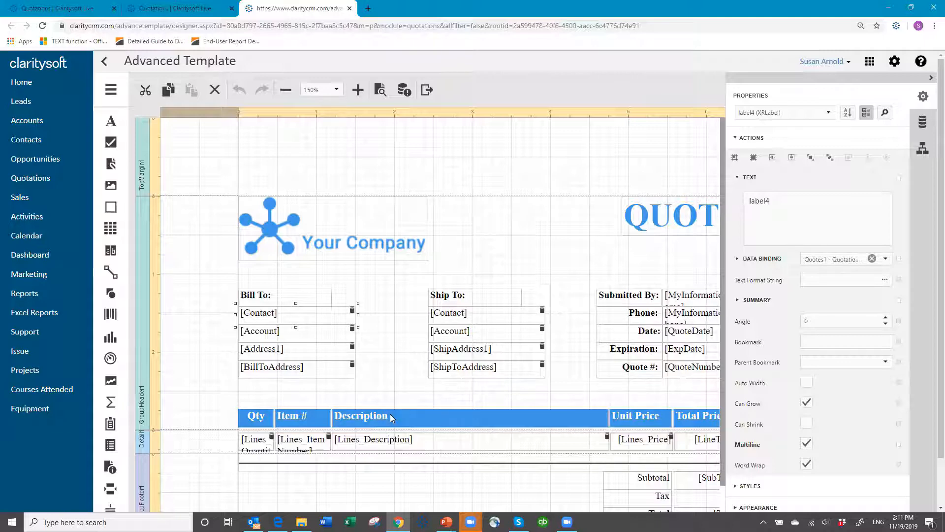
{"action": "scroll", "coordinate": [390, 416], "scroll_direction": "down", "scroll_amount": 1}
{"action": "scroll", "coordinate": [389, 416], "scroll_direction": "down", "scroll_amount": 3}
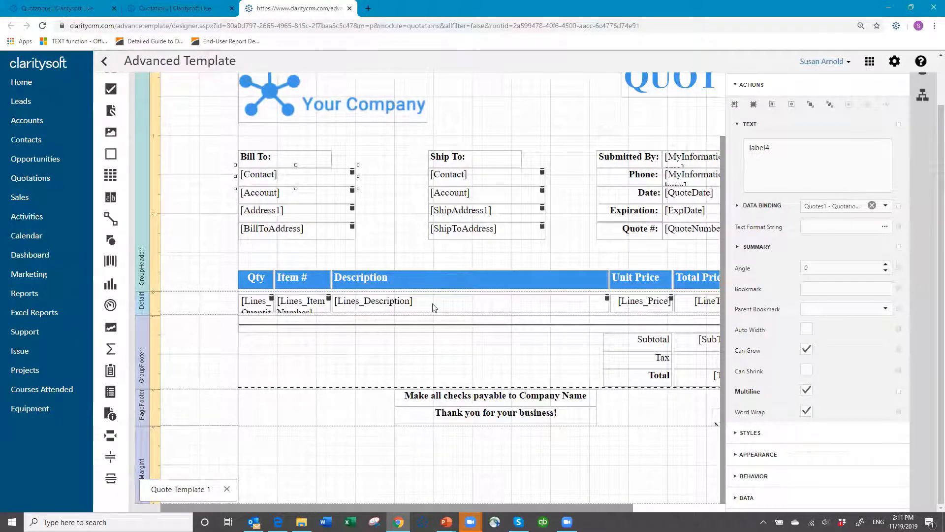
{"action": "scroll", "coordinate": [422, 307], "scroll_direction": "up", "scroll_amount": 2}
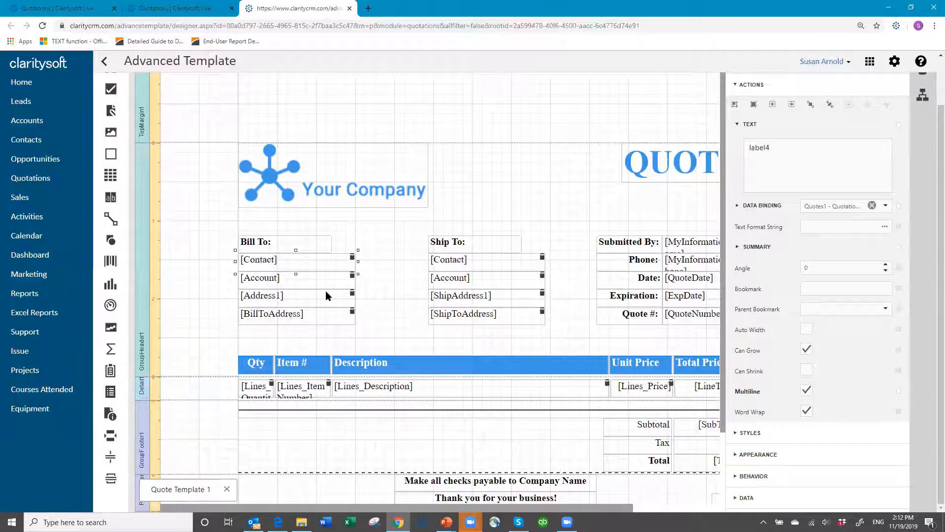
{"action": "scroll", "coordinate": [233, 433], "scroll_direction": "down", "scroll_amount": 2}
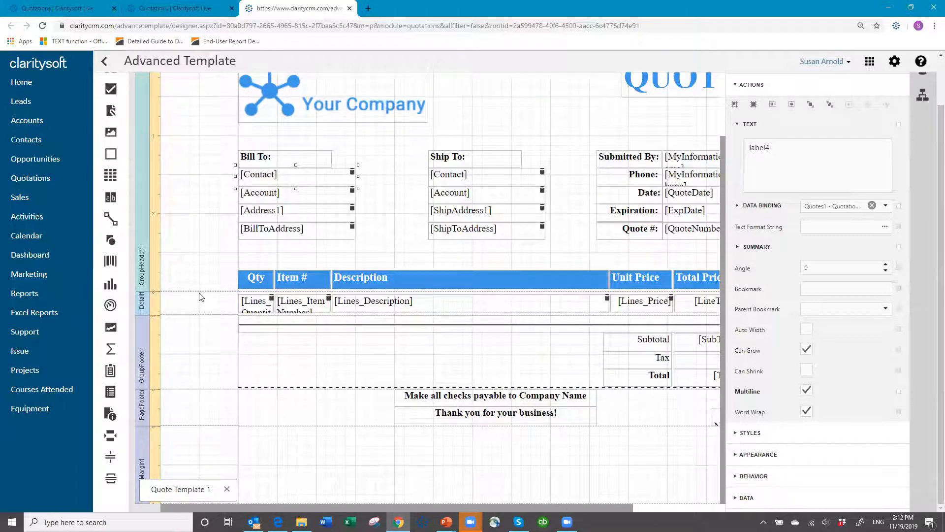
Examine the template's group header, detail and footer bands and the designer's binding validation command.
{"action": "scroll", "coordinate": [261, 253], "scroll_direction": "up", "scroll_amount": 3}
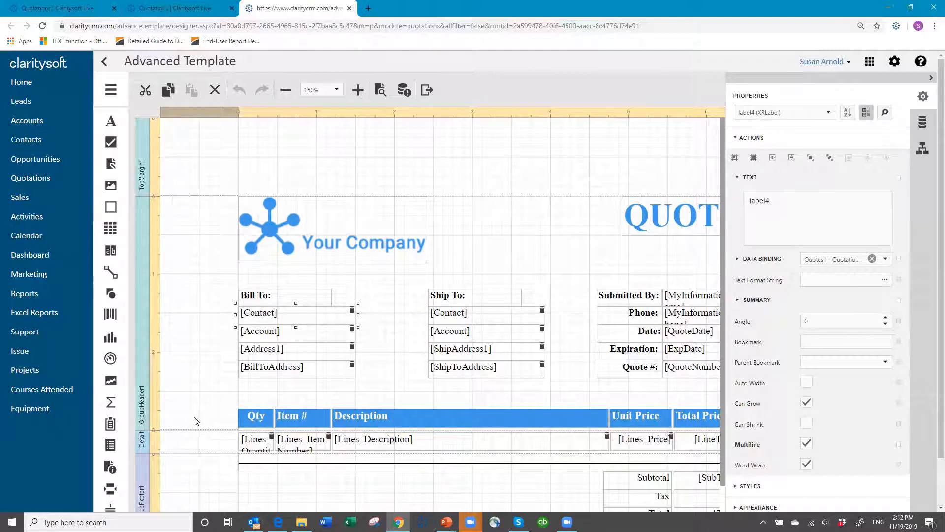
{"action": "scroll", "coordinate": [194, 418], "scroll_direction": "down", "scroll_amount": 3}
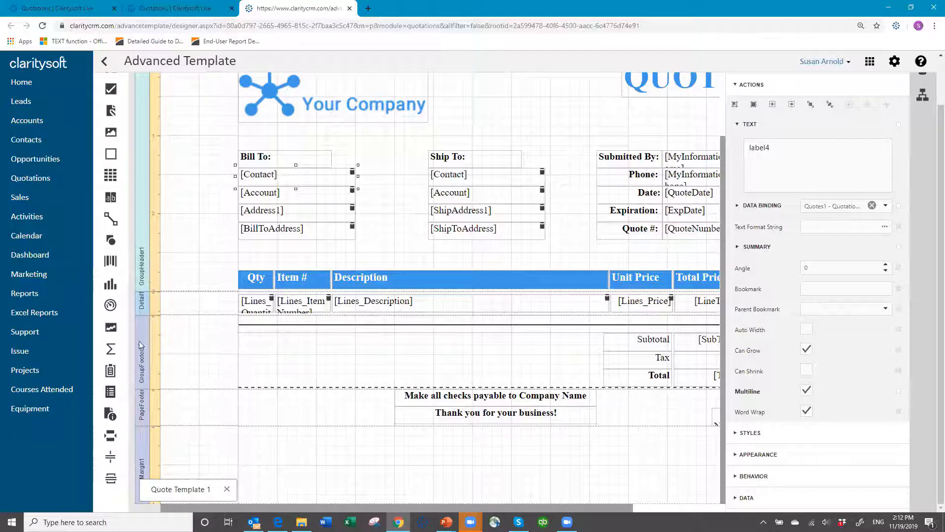
{"action": "scroll", "coordinate": [413, 197], "scroll_direction": "up", "scroll_amount": 2}
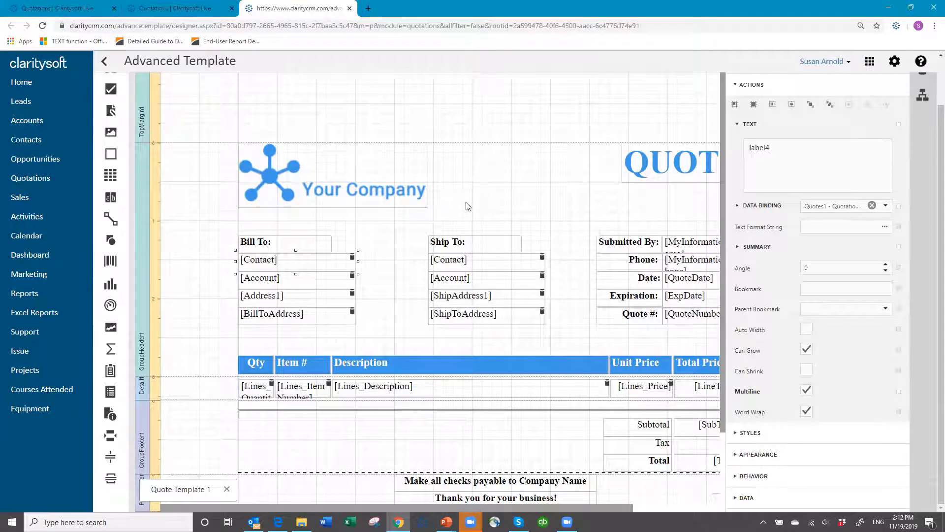
{"action": "scroll", "coordinate": [481, 223], "scroll_direction": "up", "scroll_amount": 1}
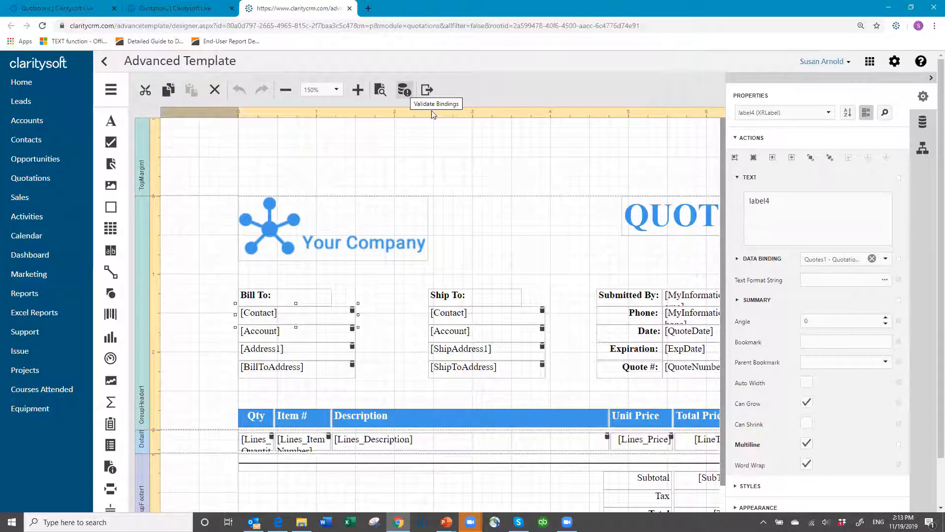
{"action": "left_click", "coordinate": [404, 90]}
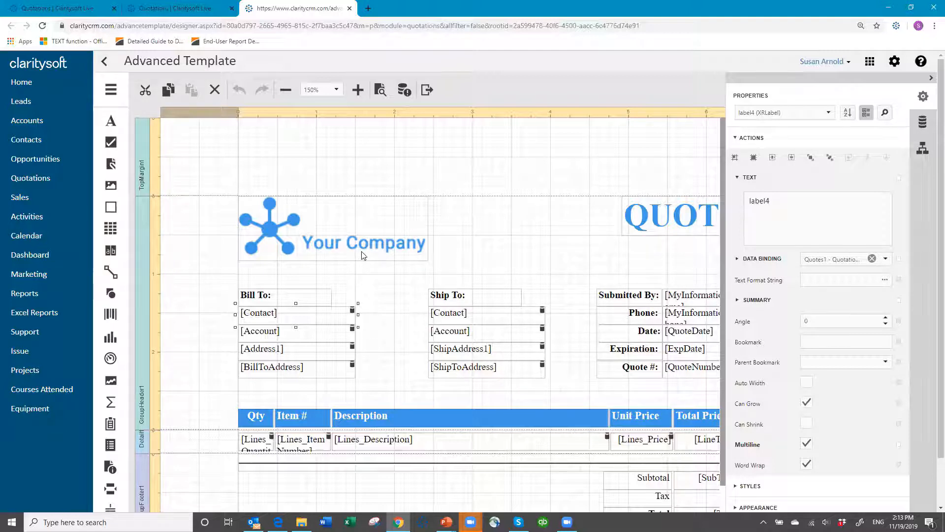
Save a copy of the template under the name Midnight Espresso quote.
{"action": "left_click", "coordinate": [109, 92]}
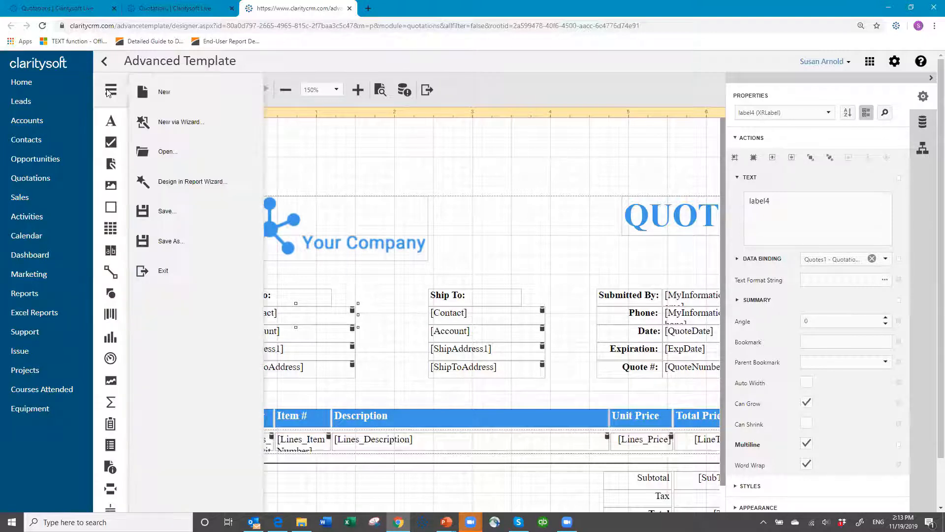
{"action": "left_click", "coordinate": [171, 242]}
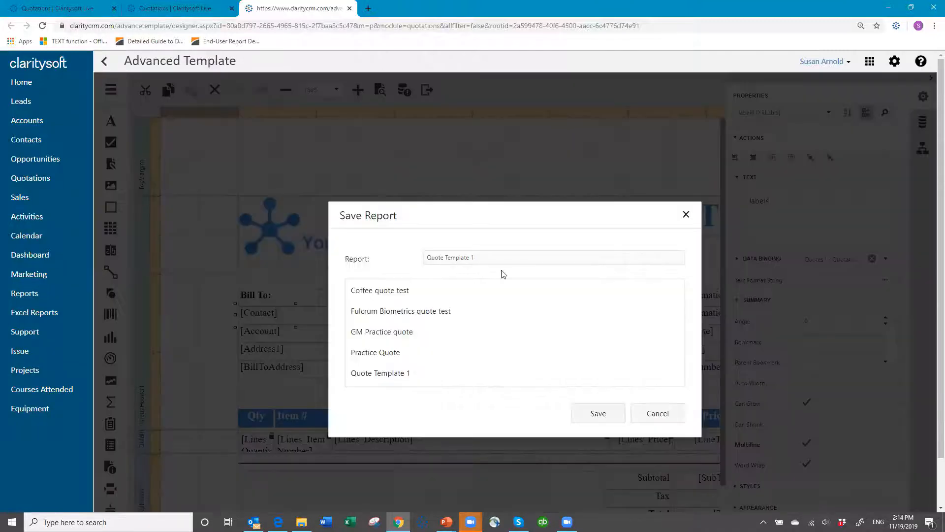
{"action": "left_click_drag", "start_coordinate": [484, 256], "coordinate": [375, 261]}
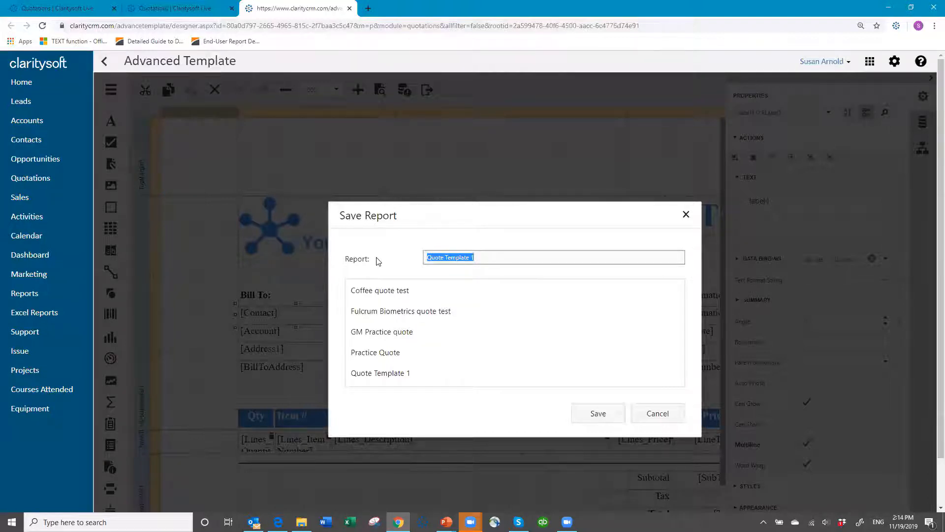
{"action": "type", "text": "Mid"}
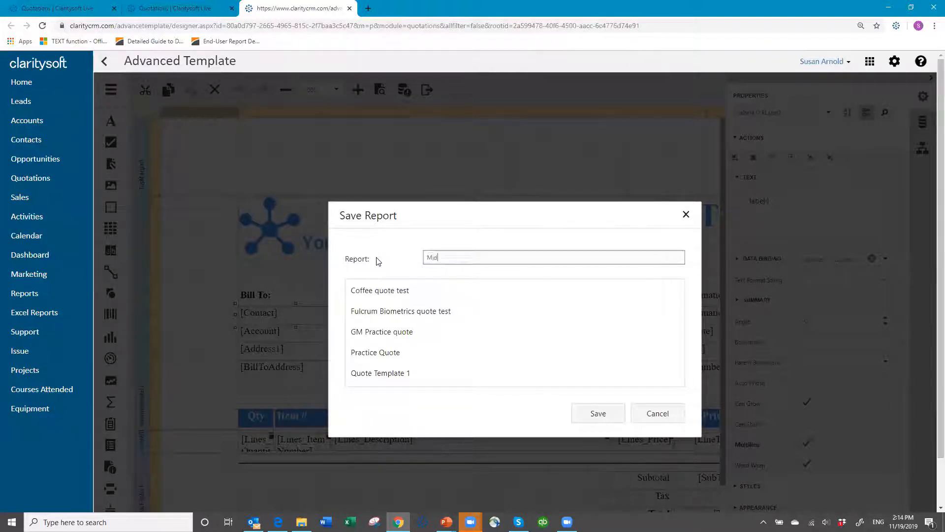
{"action": "type", "text": "night Espresso quote"}
{"action": "left_click", "coordinate": [597, 418]}
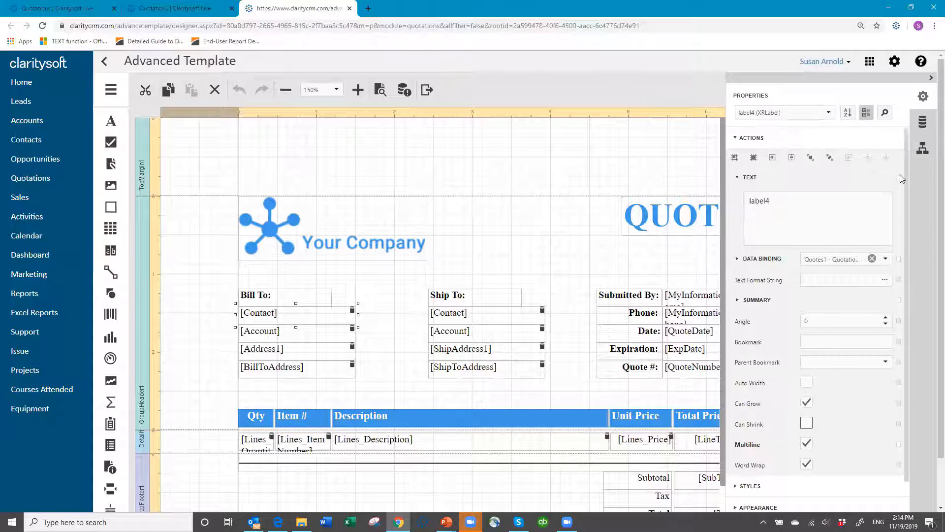
Collapse the properties pane to widen the design area and expand it again.
{"action": "left_click", "coordinate": [930, 78]}
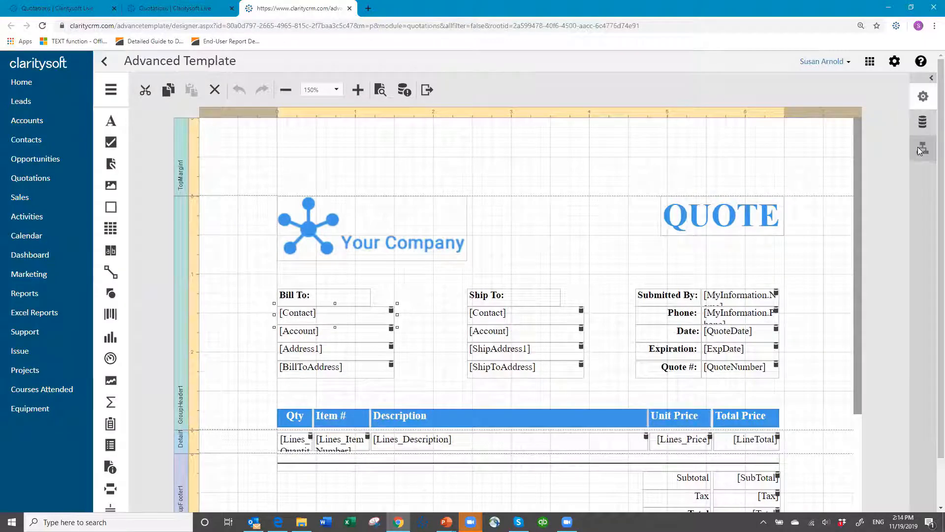
{"action": "left_click", "coordinate": [923, 97]}
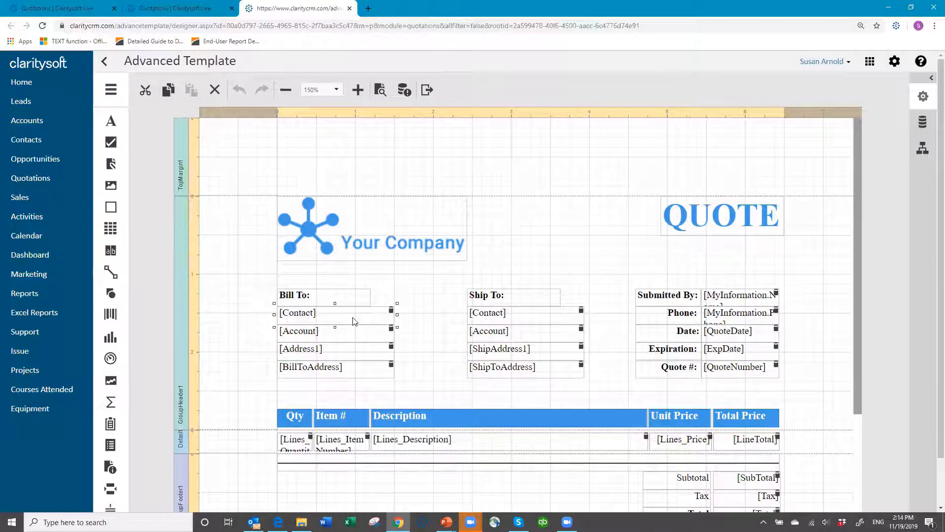
{"action": "left_click", "coordinate": [924, 97]}
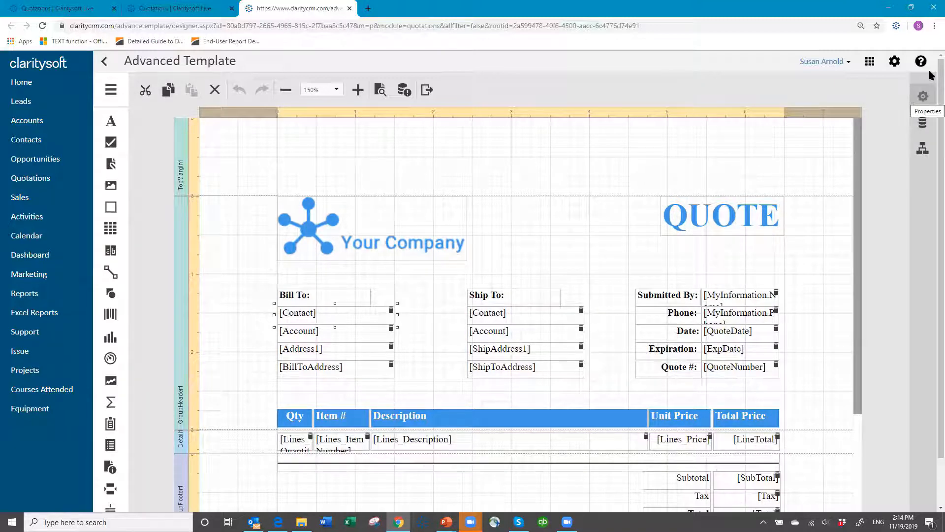
{"action": "left_click", "coordinate": [930, 78]}
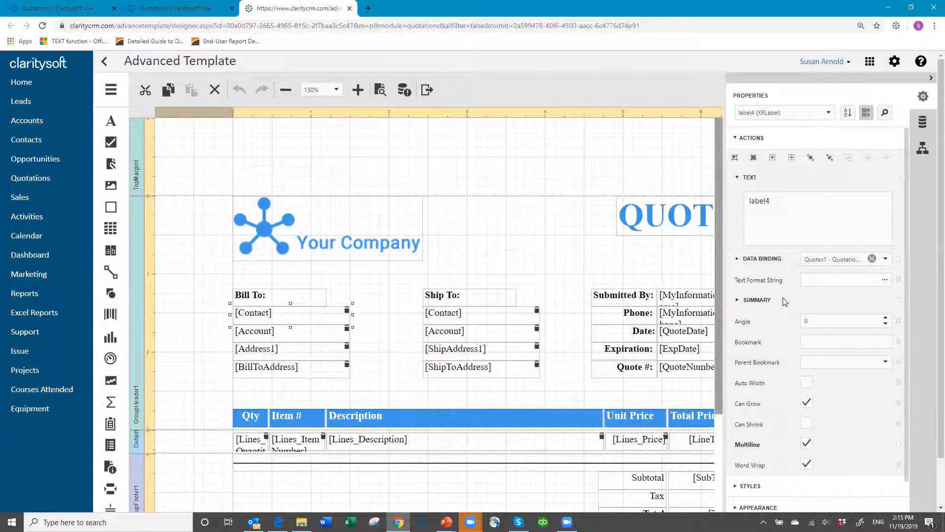
Expand the Bill To contact field's Appearance properties and review its color, border, font and alignment settings.
{"action": "scroll", "coordinate": [784, 298], "scroll_direction": "down", "scroll_amount": 4}
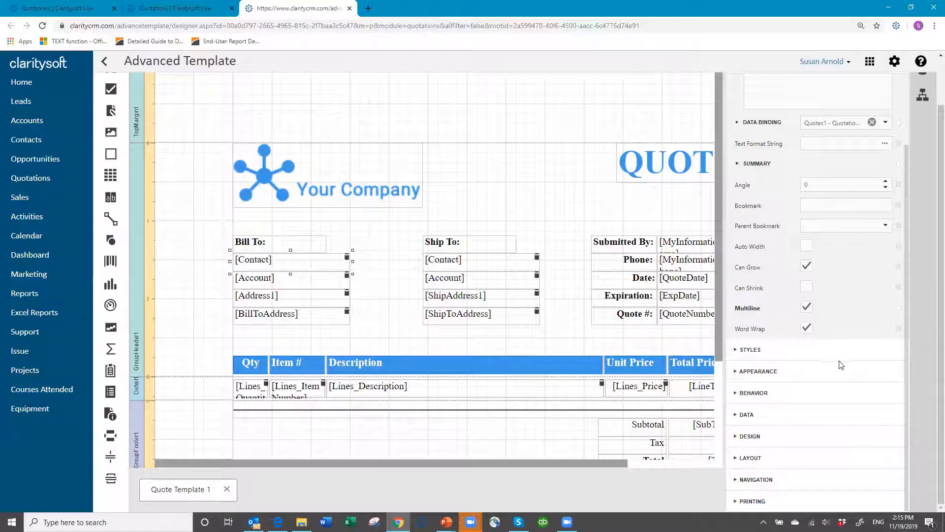
{"action": "double_click", "coordinate": [736, 373]}
{"action": "left_click", "coordinate": [735, 373]}
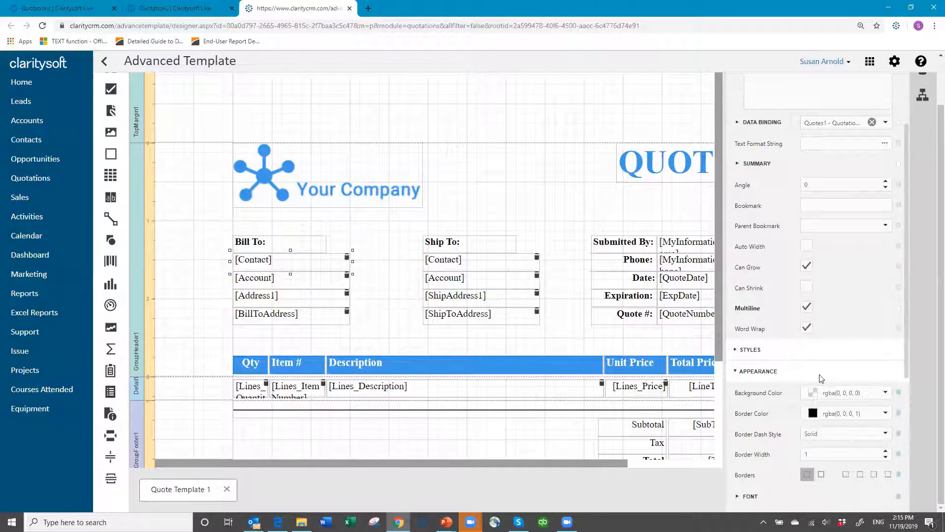
{"action": "scroll", "coordinate": [819, 383], "scroll_direction": "down", "scroll_amount": 4}
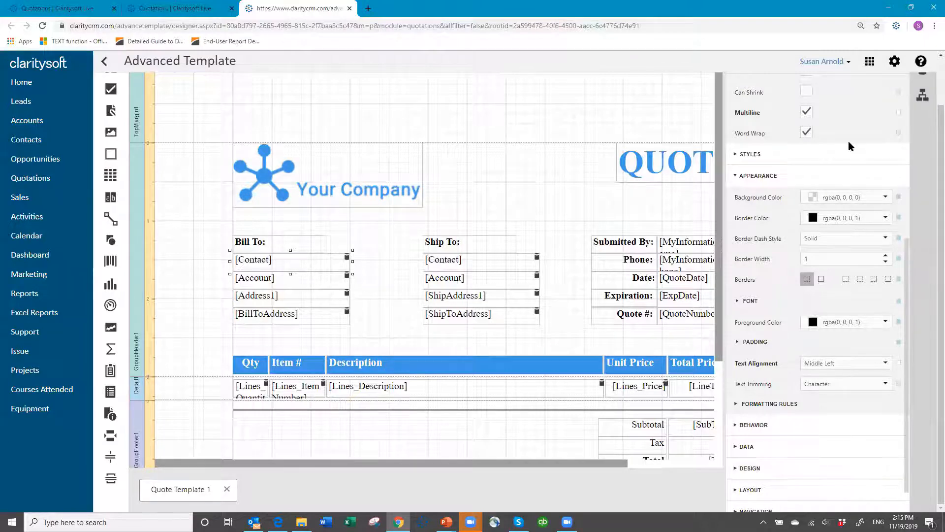
{"action": "scroll", "coordinate": [848, 141], "scroll_direction": "up", "scroll_amount": 7}
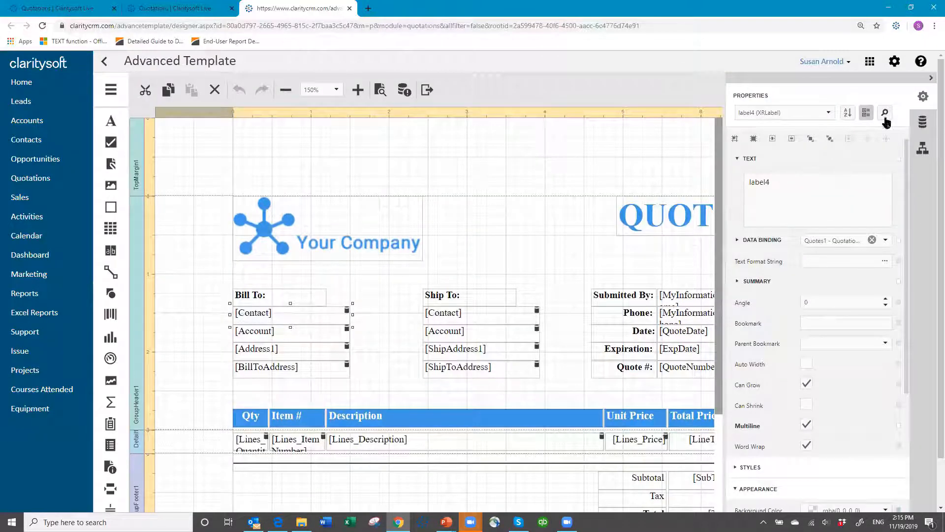
Show the field list, expand the Quotes1 data source and review the fields under MyInformation.
{"action": "left_click", "coordinate": [924, 123]}
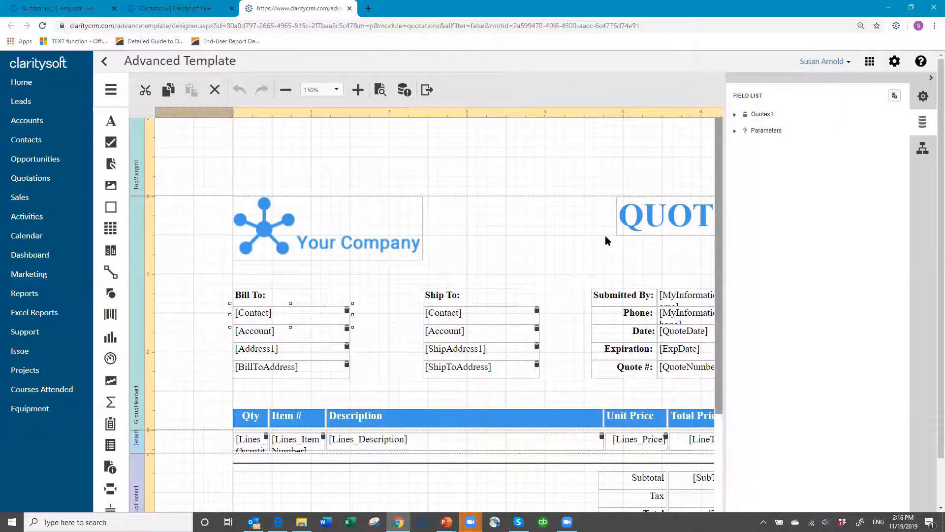
{"action": "left_click", "coordinate": [733, 116]}
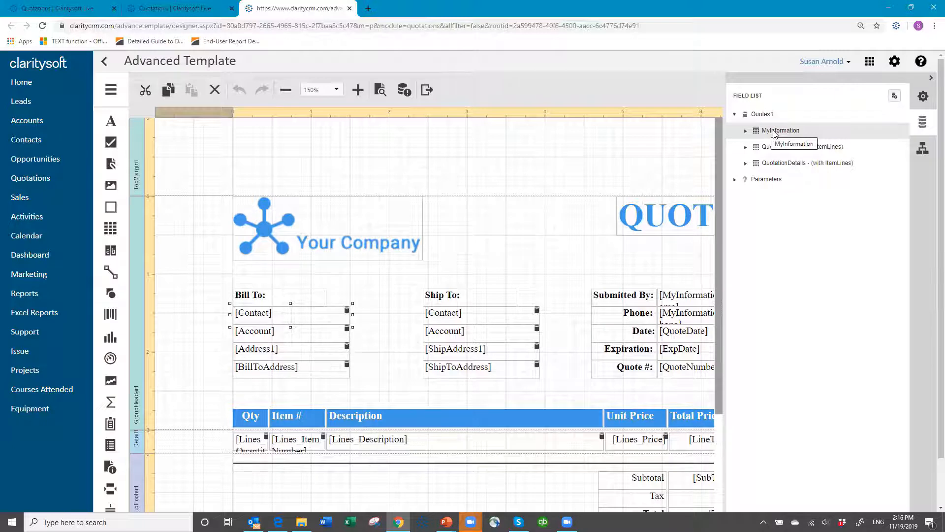
{"action": "left_click", "coordinate": [746, 132]}
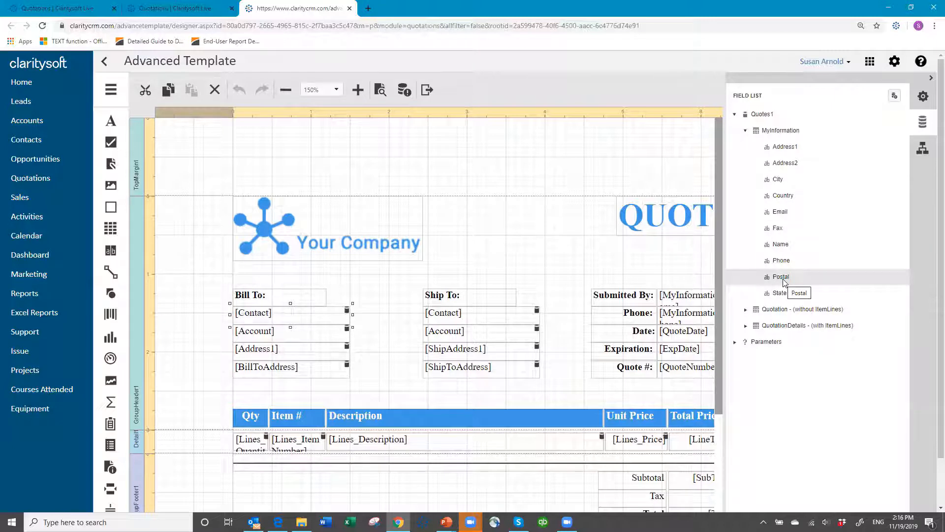
{"action": "left_click", "coordinate": [746, 132]}
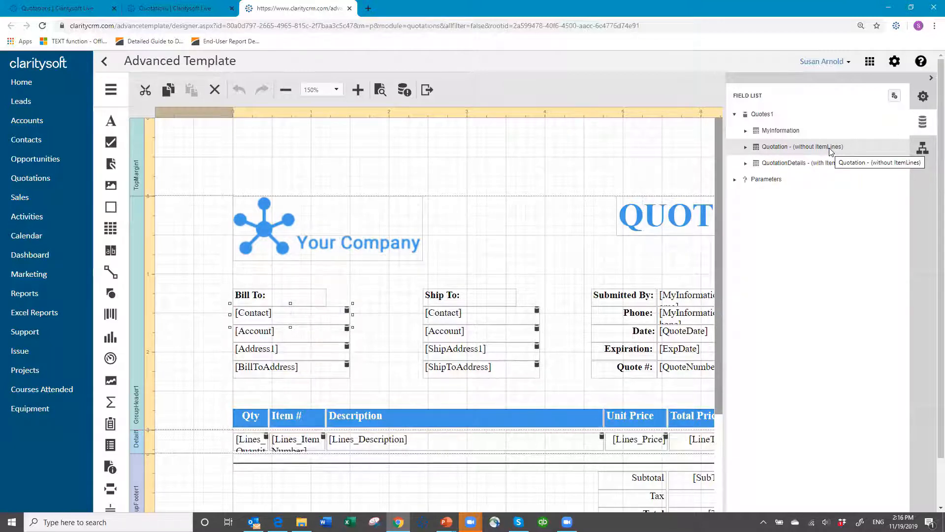
Review the available fields under Quotation (without ItemLines) and QuotationDetails (with ItemLines), collapsing each group when done.
{"action": "left_click", "coordinate": [746, 147]}
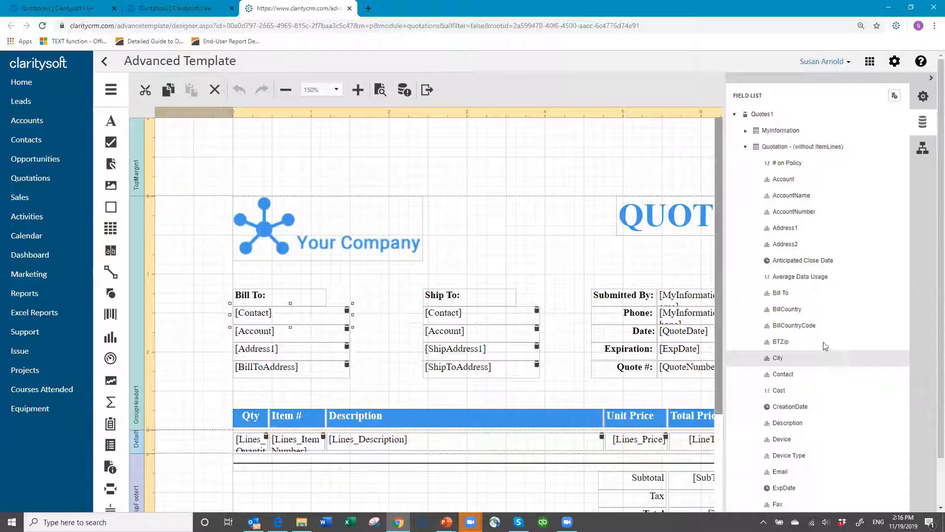
{"action": "scroll", "coordinate": [825, 346], "scroll_direction": "down", "scroll_amount": 15}
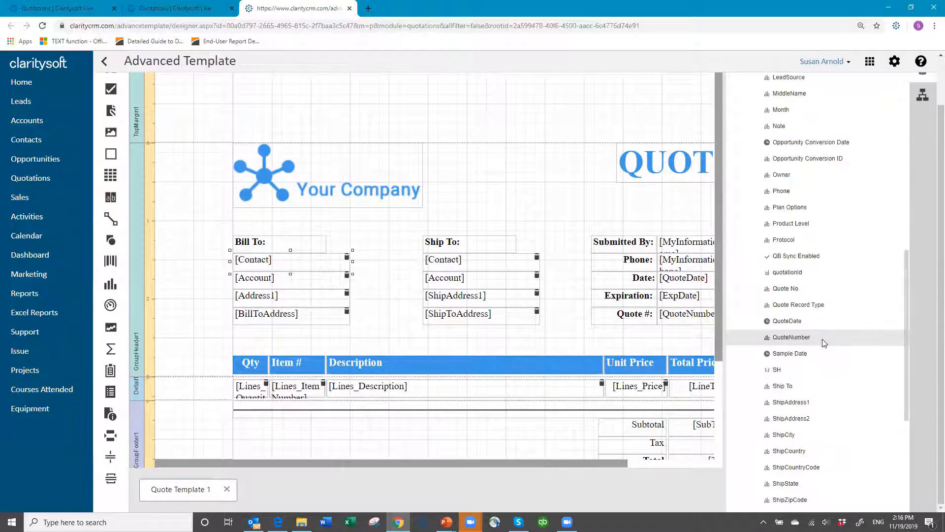
{"action": "scroll", "coordinate": [825, 343], "scroll_direction": "down", "scroll_amount": 5}
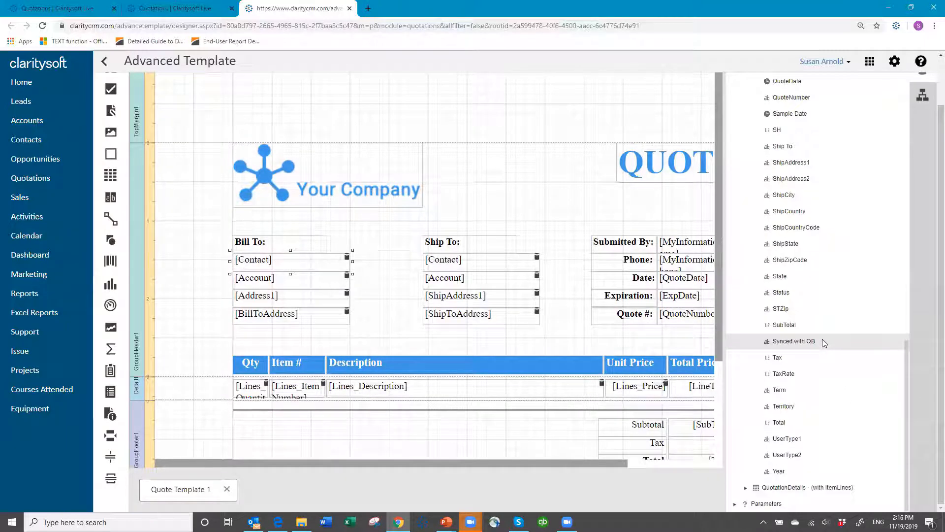
{"action": "scroll", "coordinate": [824, 343], "scroll_direction": "up", "scroll_amount": 15}
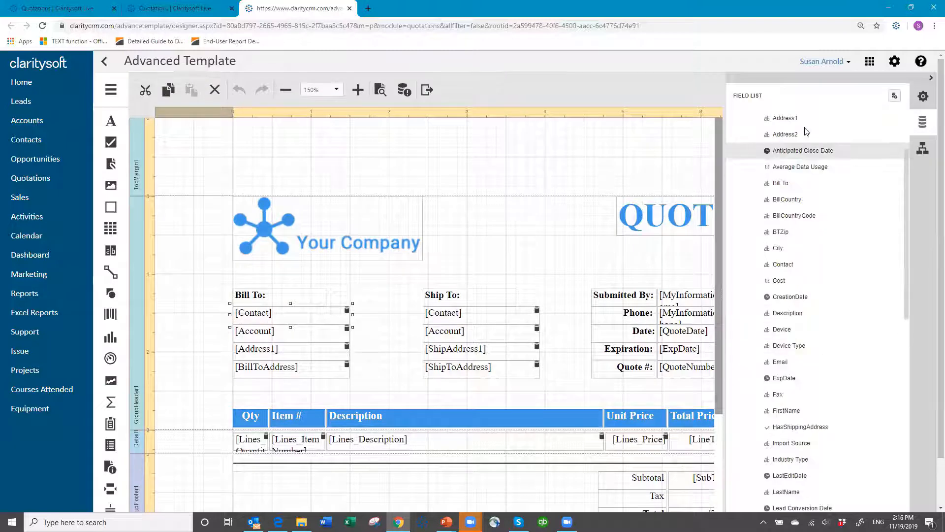
{"action": "left_click", "coordinate": [745, 148]}
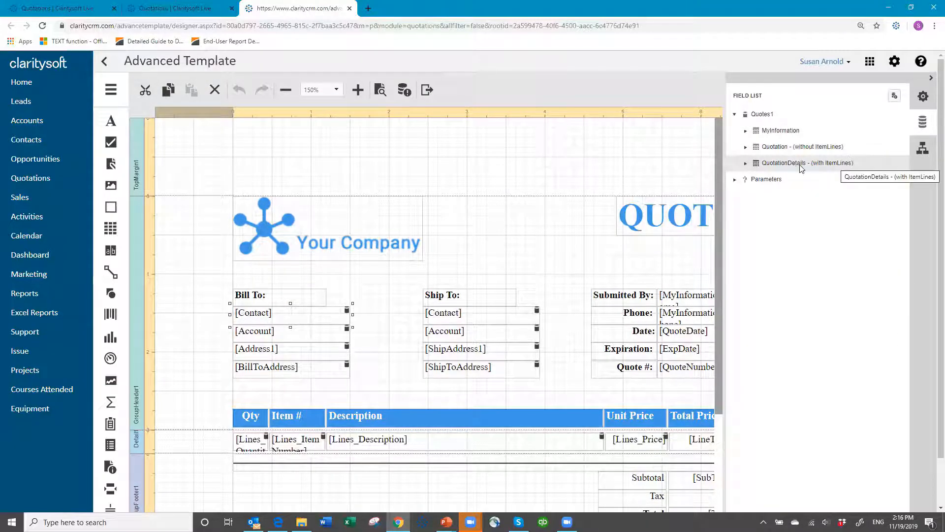
{"action": "left_click", "coordinate": [745, 164]}
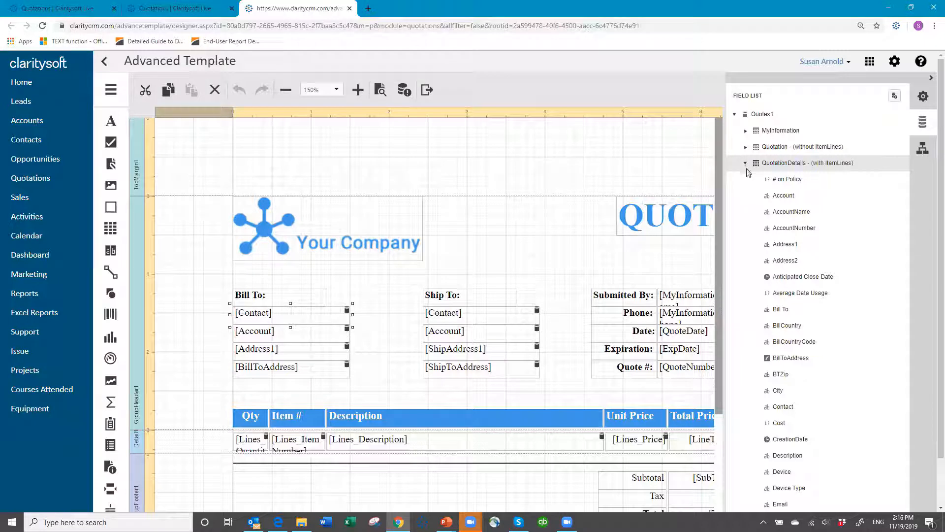
{"action": "left_click", "coordinate": [746, 165]}
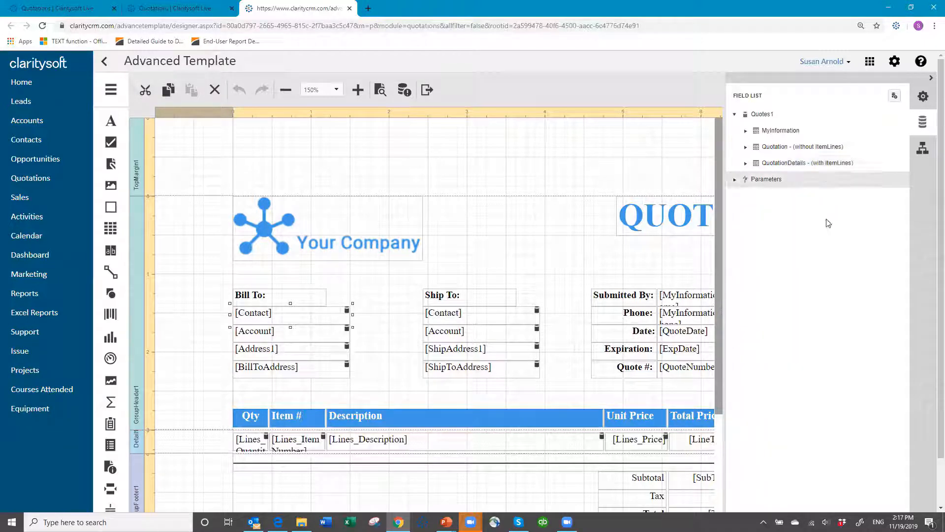
Review the GroupHeader1 and Detail1 elements in the report explorer, return to the properties and clear the selection.
{"action": "left_click", "coordinate": [923, 149]}
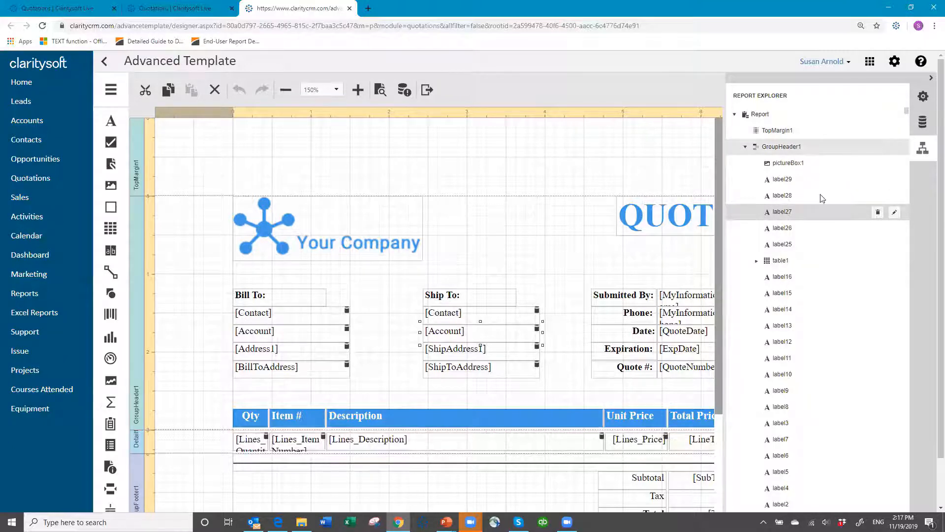
{"action": "scroll", "coordinate": [845, 304], "scroll_direction": "down", "scroll_amount": 5}
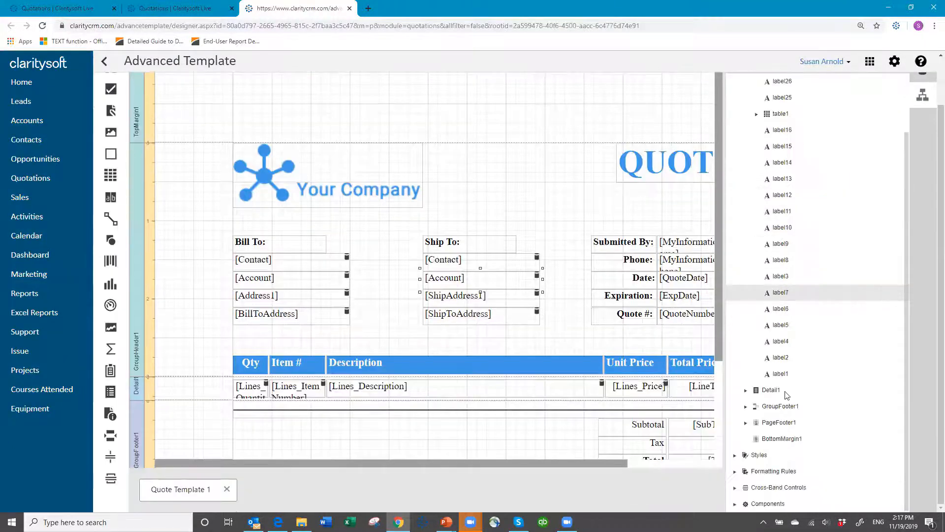
{"action": "left_click", "coordinate": [746, 392]}
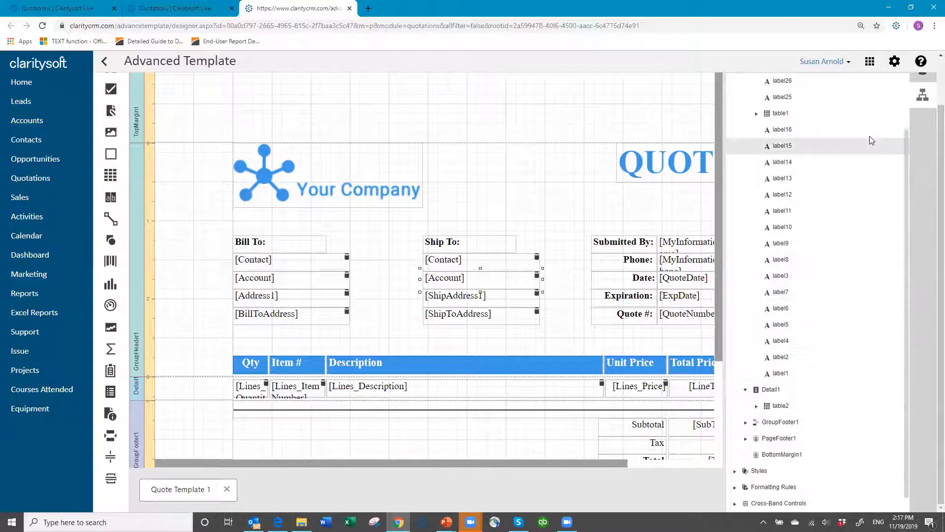
{"action": "scroll", "coordinate": [871, 140], "scroll_direction": "up", "scroll_amount": 5}
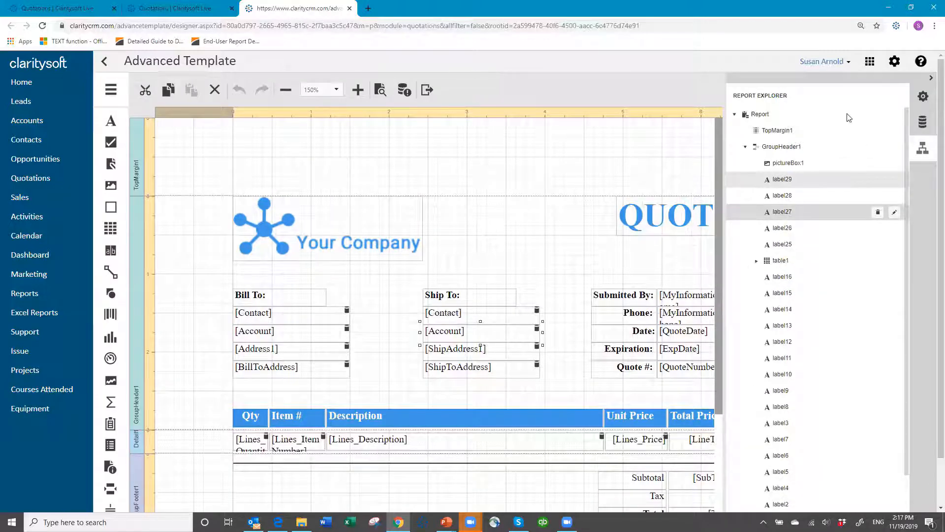
{"action": "left_click", "coordinate": [924, 98]}
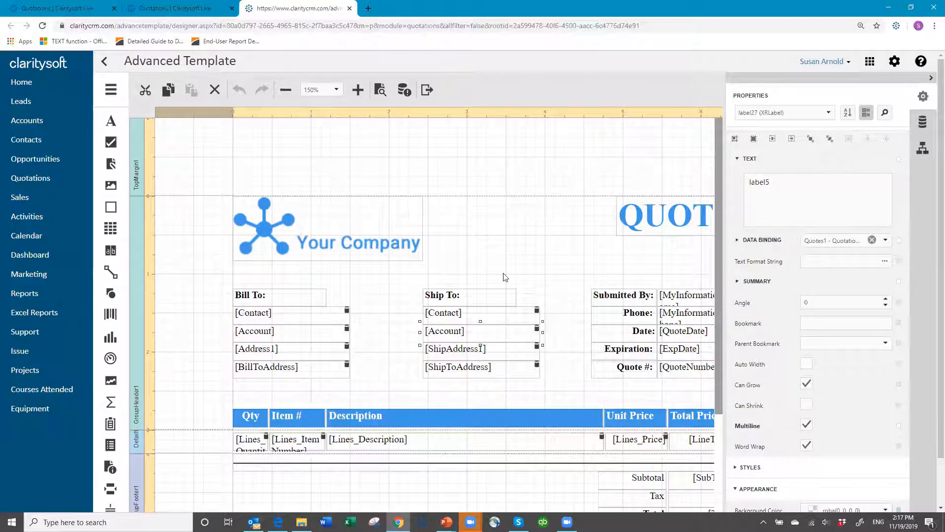
{"action": "left_click", "coordinate": [571, 246]}
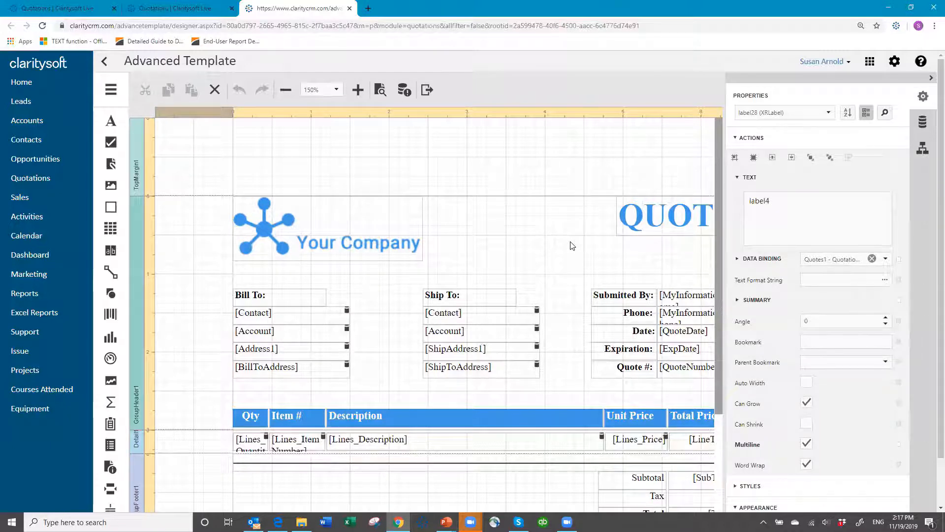
{"action": "left_click", "coordinate": [571, 246]}
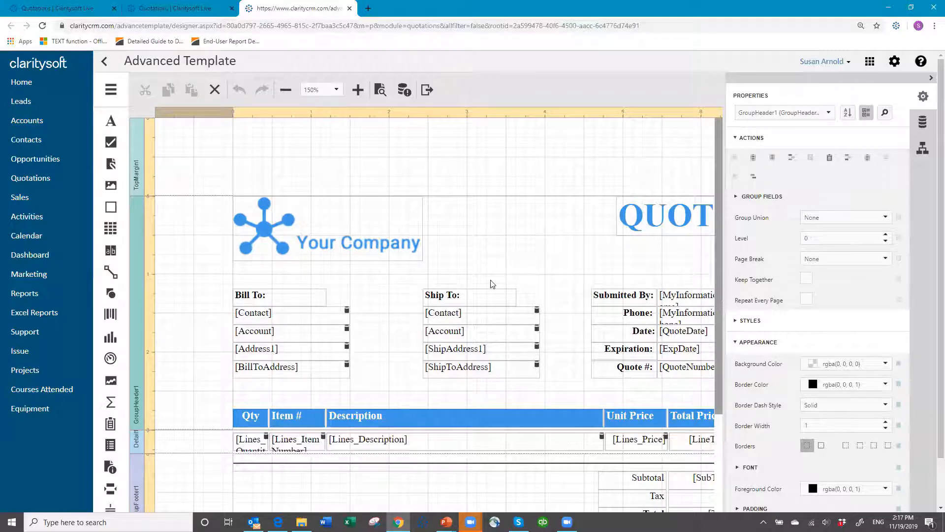
{"action": "scroll", "coordinate": [442, 391], "scroll_direction": "down", "scroll_amount": 3}
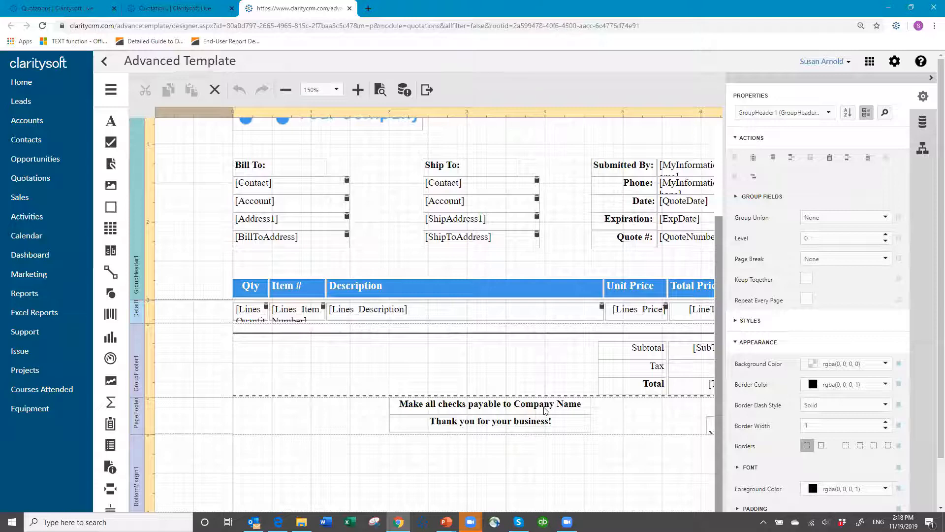
{"action": "scroll", "coordinate": [552, 312], "scroll_direction": "up", "scroll_amount": 3}
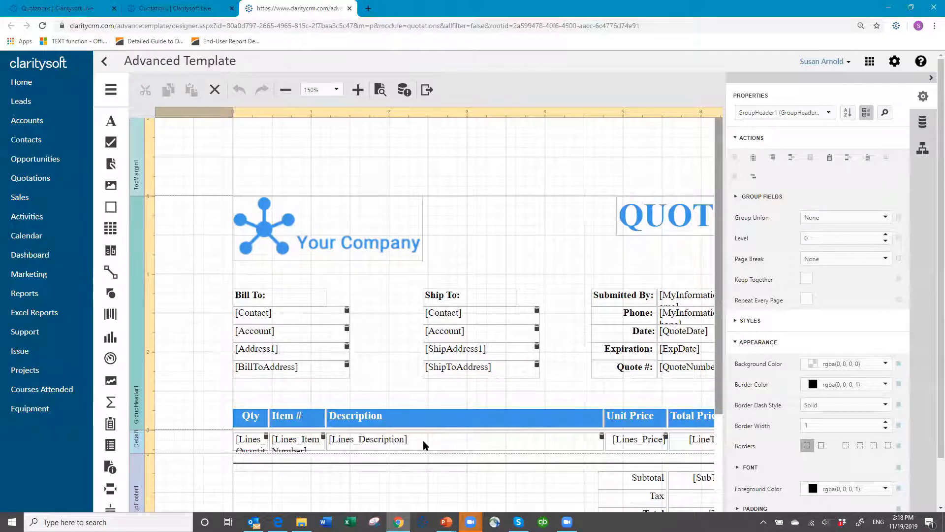
{"action": "scroll", "coordinate": [423, 440], "scroll_direction": "down", "scroll_amount": 3}
{"action": "scroll", "coordinate": [423, 442], "scroll_direction": "up", "scroll_amount": 3}
Replace the Your Company logo image in the quote header with Midnight Espresso.png from the AAImages folder.
{"action": "left_click", "coordinate": [312, 230]}
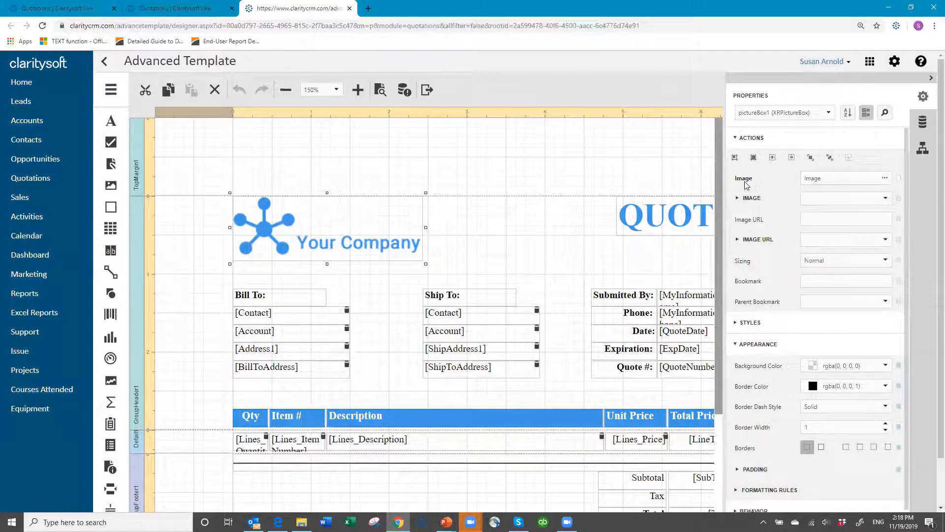
{"action": "left_click", "coordinate": [885, 180]}
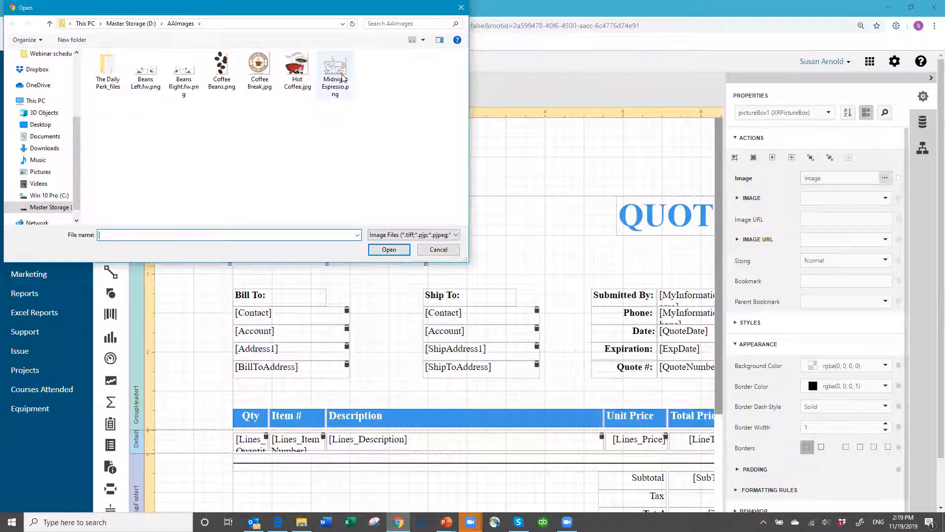
{"action": "left_click", "coordinate": [338, 72]}
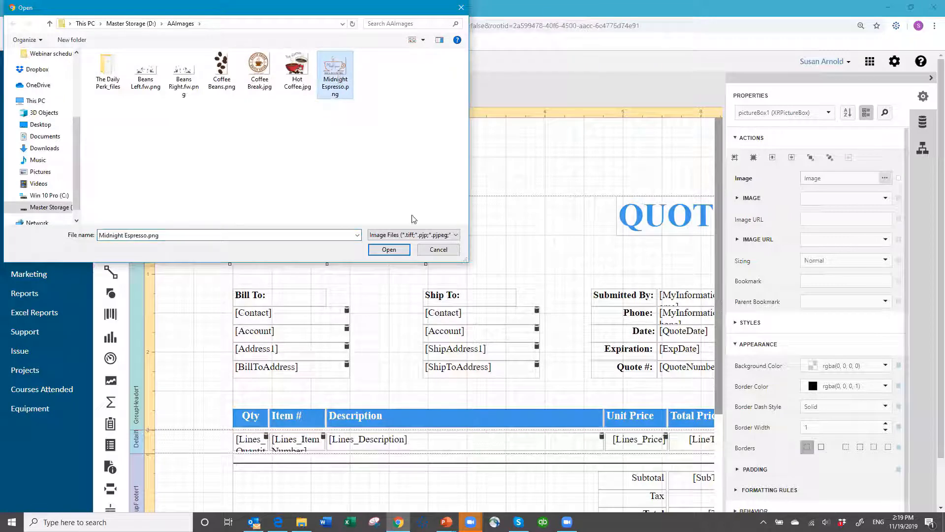
{"action": "left_click", "coordinate": [388, 250]}
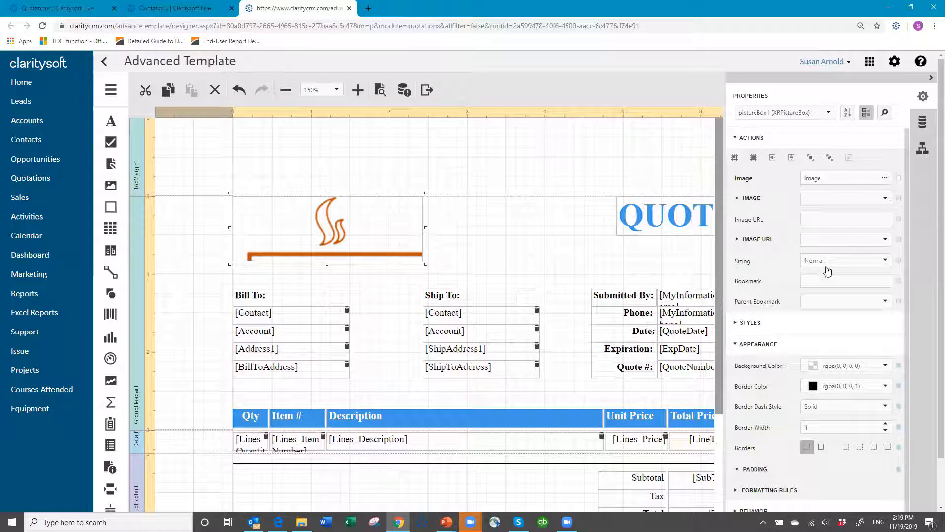
Set the logo picture's sizing to Squeeze and slightly enlarge its box by the lower outer corner.
{"action": "left_click", "coordinate": [889, 262]}
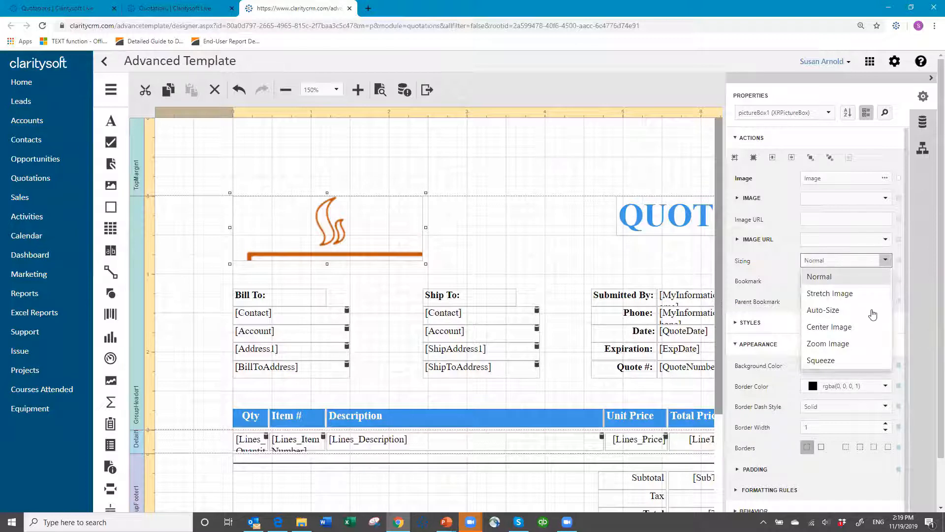
{"action": "left_click", "coordinate": [827, 362]}
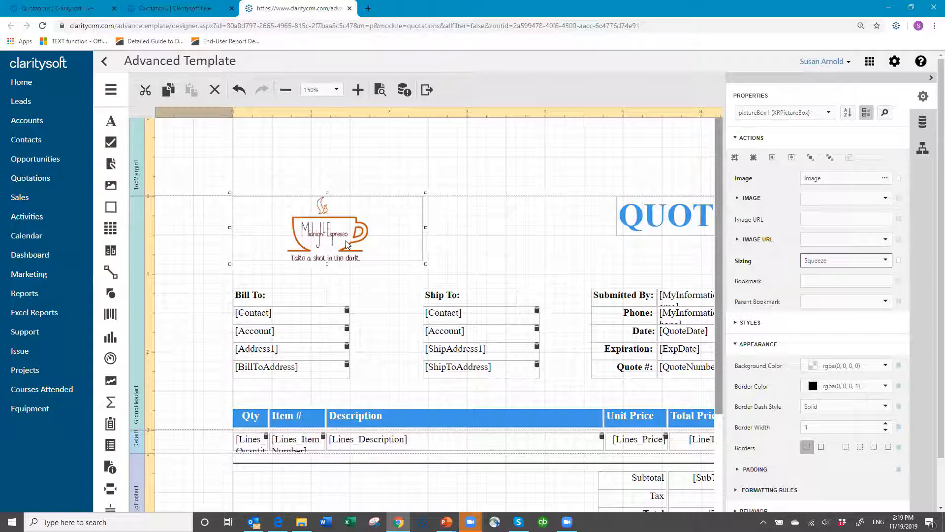
{"action": "left_click", "coordinate": [448, 245]}
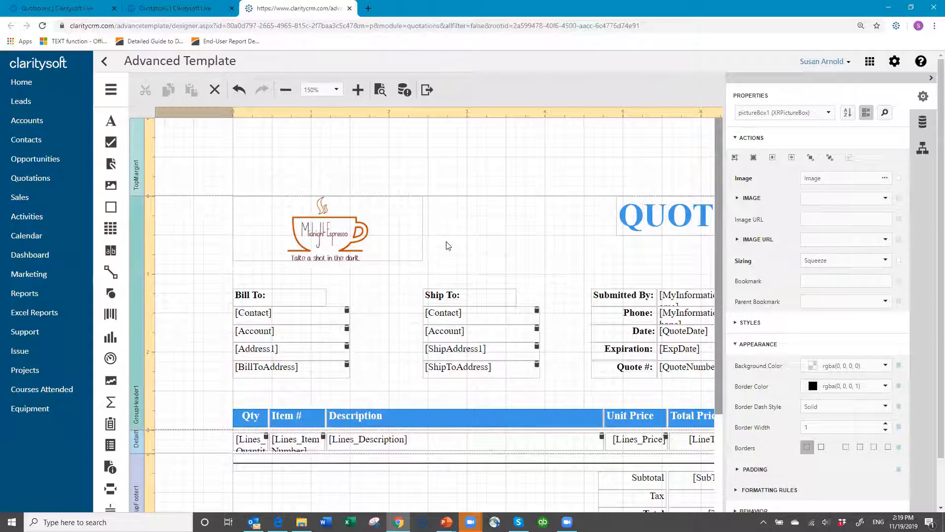
{"action": "left_click", "coordinate": [394, 232]}
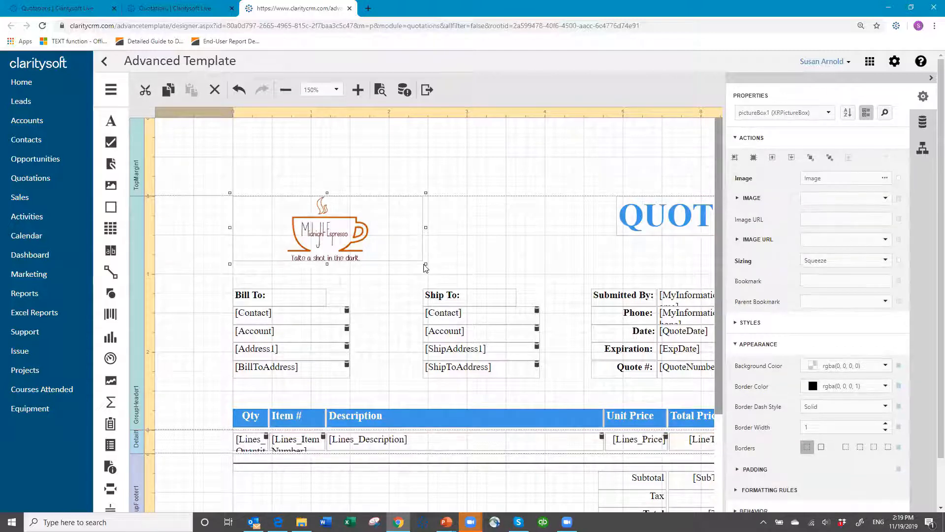
{"action": "left_click_drag", "start_coordinate": [425, 264], "coordinate": [431, 274]}
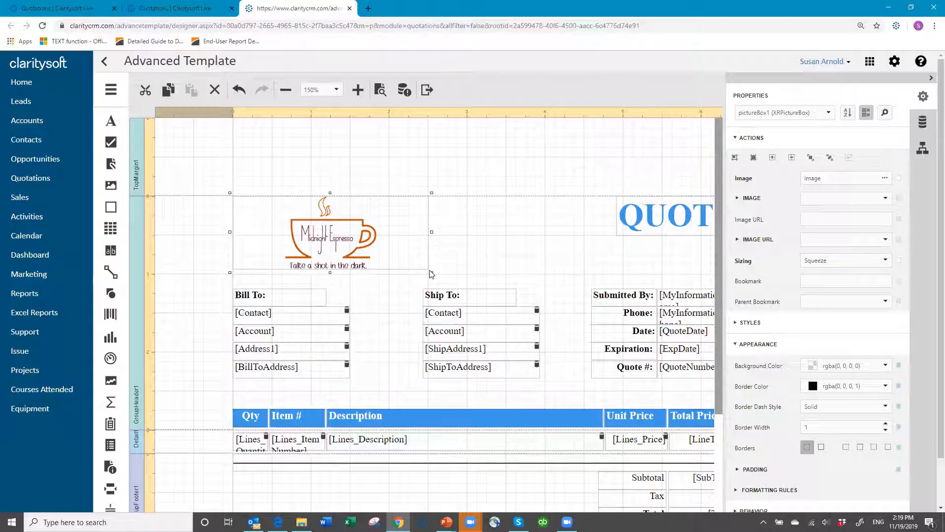
{"action": "left_click", "coordinate": [492, 245]}
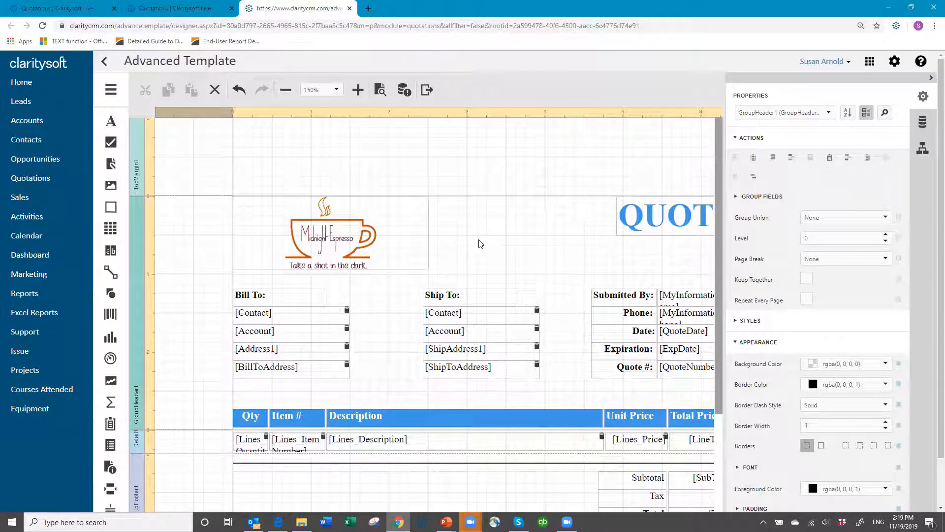
Change the page footer's payment line to read "Make all checks payable to Midnight Espresso".
{"action": "scroll", "coordinate": [481, 244], "scroll_direction": "down", "scroll_amount": 5}
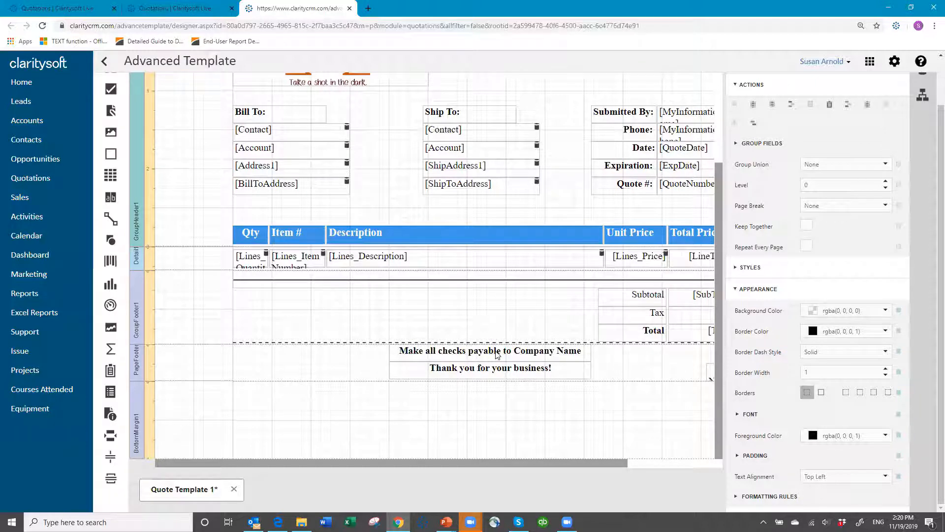
{"action": "left_click", "coordinate": [447, 354]}
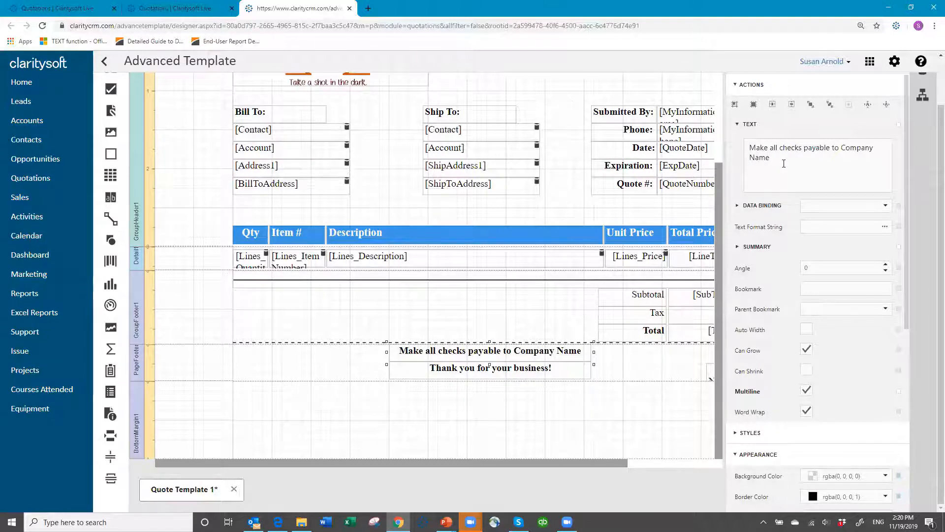
{"action": "key", "text": "BackSpace"}
{"action": "key", "text": "BackSpace"}
{"action": "key", "text": "BackSpace"}
{"action": "key", "text": "BackSpace"}
{"action": "key", "text": "BackSpace"}
{"action": "key", "text": "BackSpace"}
{"action": "key", "text": "BackSpace"}
{"action": "key", "text": "BackSpace"}
{"action": "key", "text": "BackSpace"}
{"action": "key", "text": "BackSpace"}
{"action": "key", "text": "BackSpace"}
{"action": "type", "text": "Minight"}
{"action": "key", "text": "BackSpace"}
{"action": "key", "text": "BackSpace"}
{"action": "key", "text": "BackSpace"}
{"action": "type", "text": "dnight Expresso"}
{"action": "left_click", "coordinate": [526, 351]}
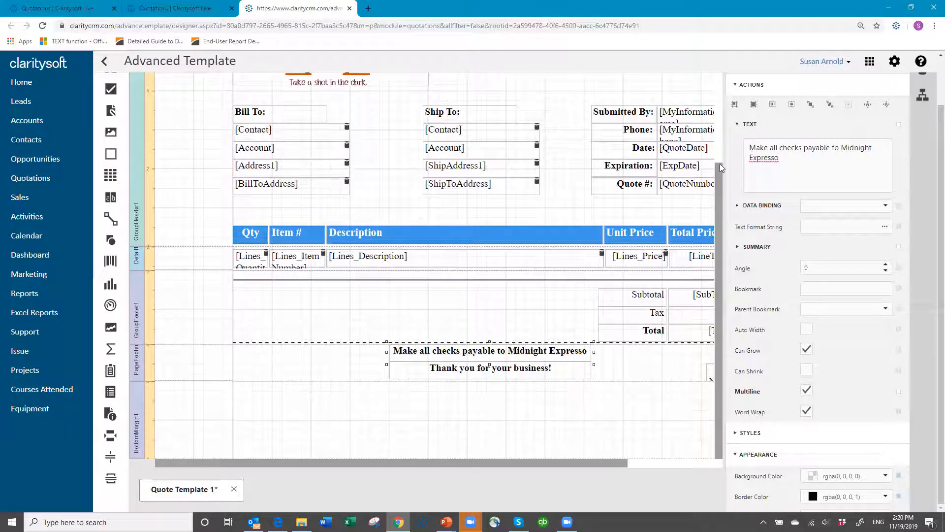
{"action": "left_click", "coordinate": [759, 158]}
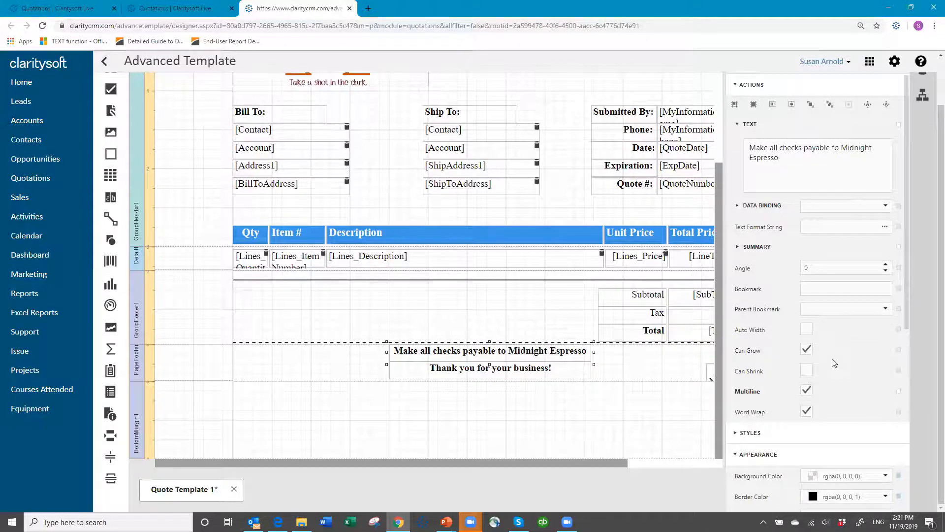
Expand the payment line's Font settings and review the available size units, keeping Point.
{"action": "scroll", "coordinate": [828, 353], "scroll_direction": "down", "scroll_amount": 5}
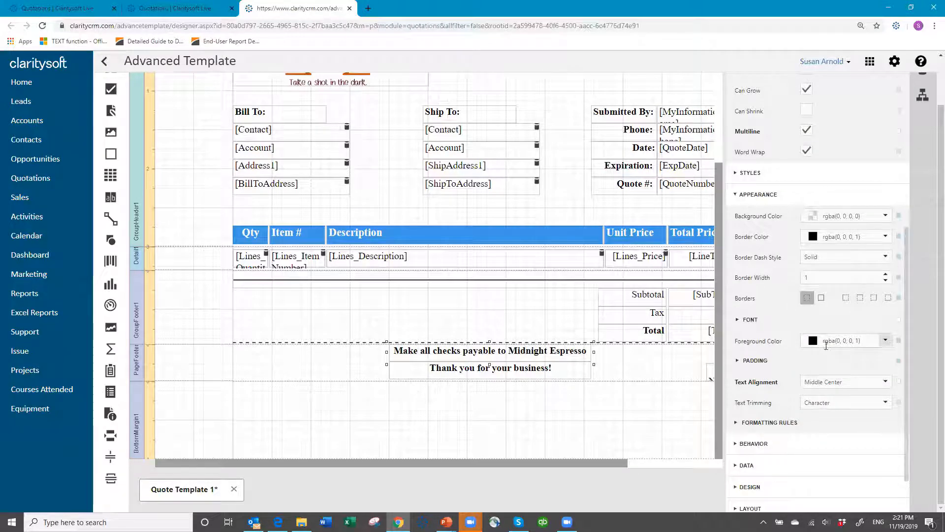
{"action": "left_click", "coordinate": [737, 320]}
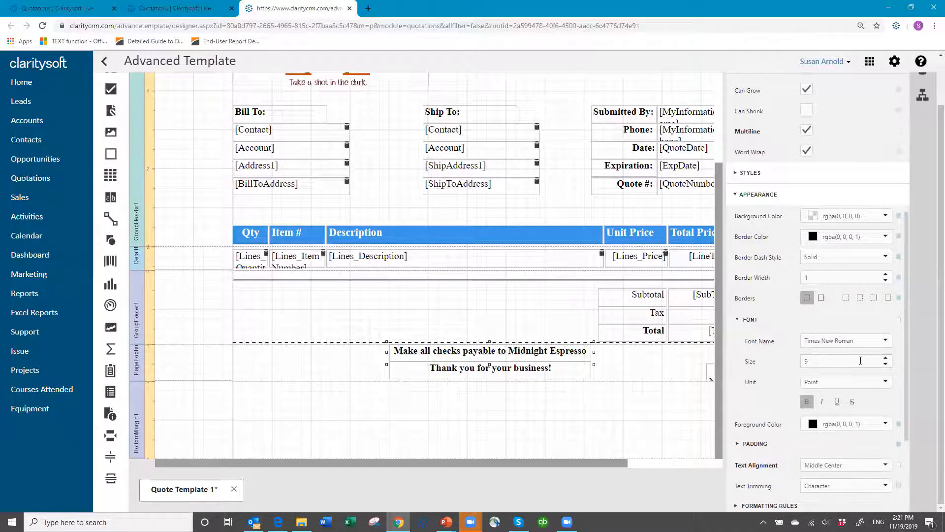
{"action": "left_click", "coordinate": [886, 384]}
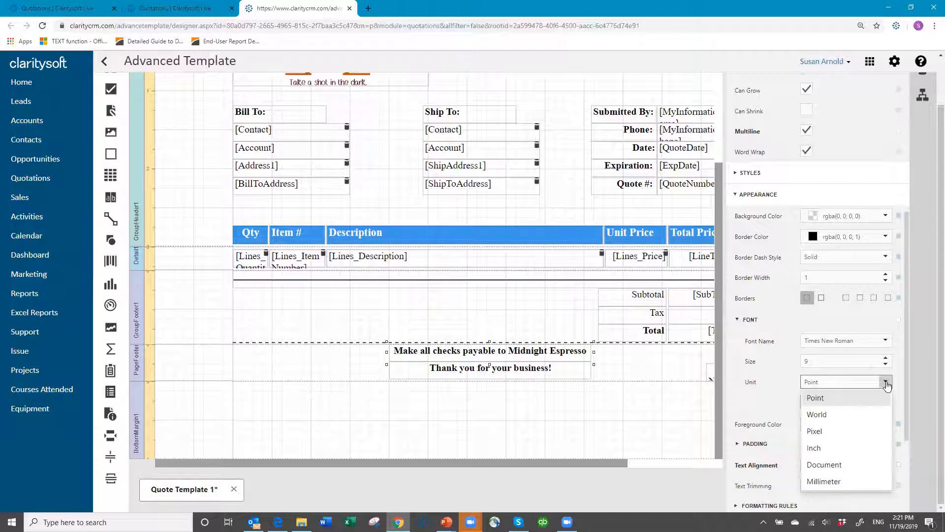
{"action": "left_click", "coordinate": [820, 399]}
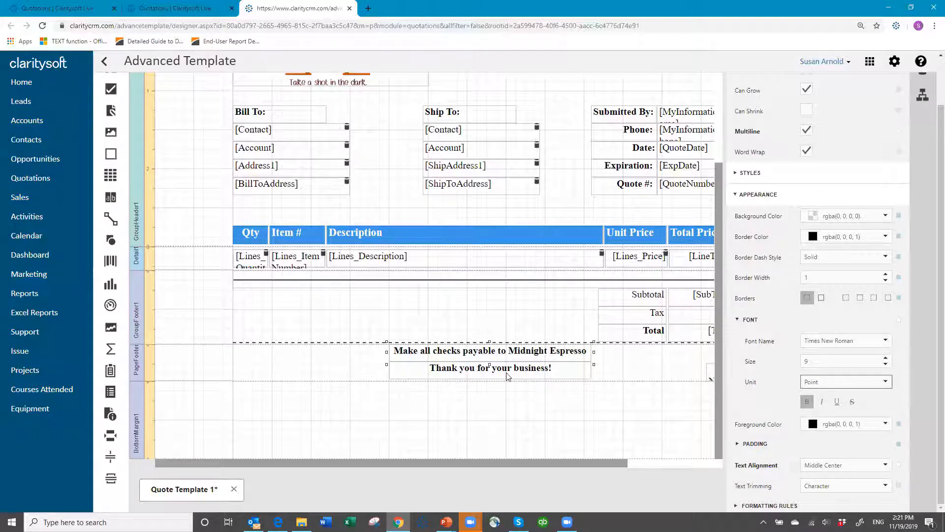
Set the font of both footer text lines to MS Sans Serif and widen the two labels on both sides.
{"action": "left_click", "coordinate": [559, 374], "text": "ctrl"}
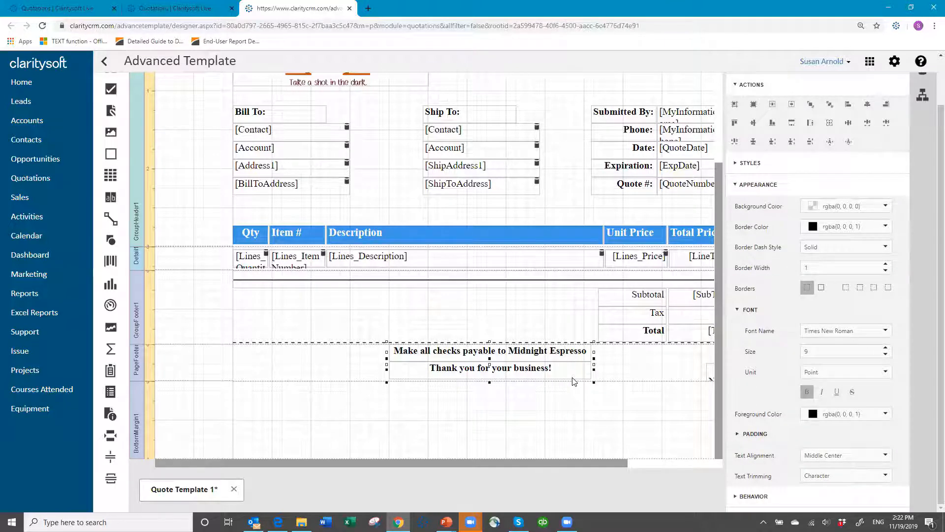
{"action": "left_click", "coordinate": [884, 331]}
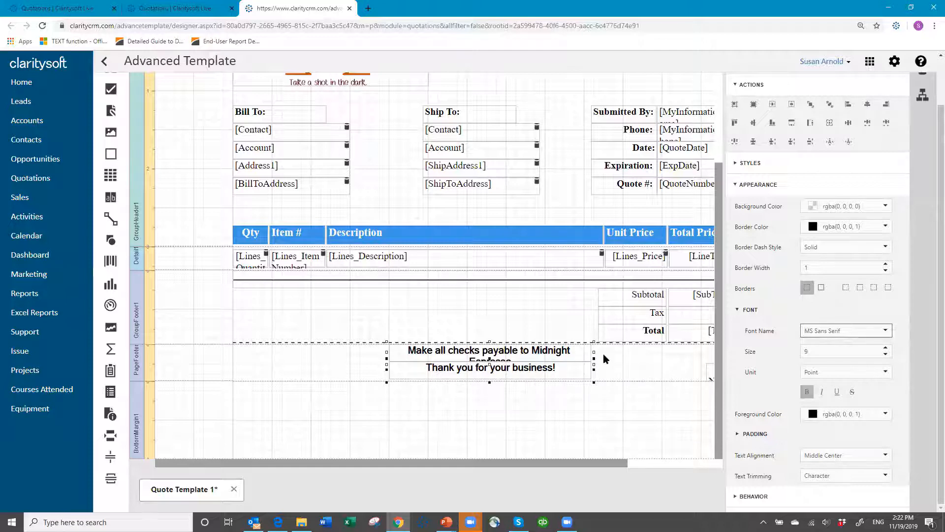
{"action": "left_click_drag", "start_coordinate": [596, 352], "coordinate": [611, 352]}
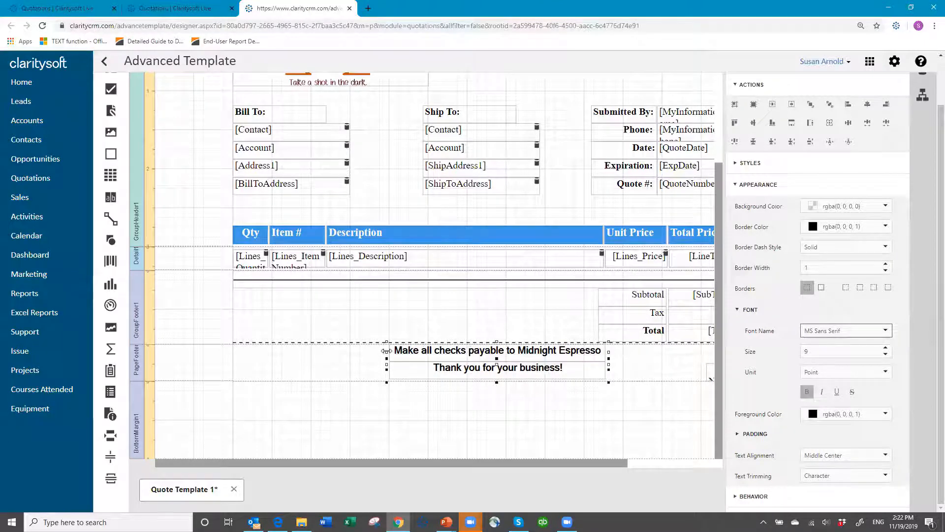
{"action": "left_click_drag", "start_coordinate": [380, 351], "coordinate": [369, 352]}
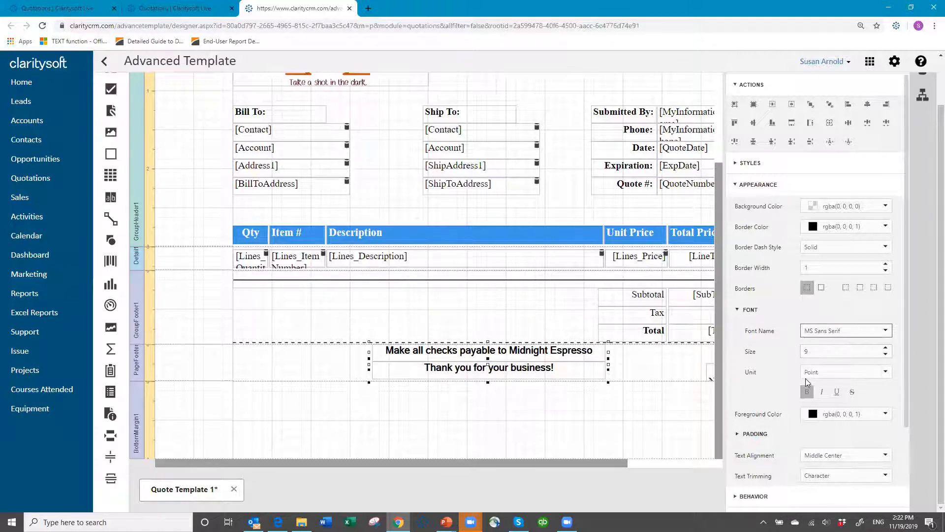
Review the text alignment options for the two footer lines, keep Middle Center, and deselect the labels.
{"action": "scroll", "coordinate": [805, 378], "scroll_direction": "down", "scroll_amount": 2}
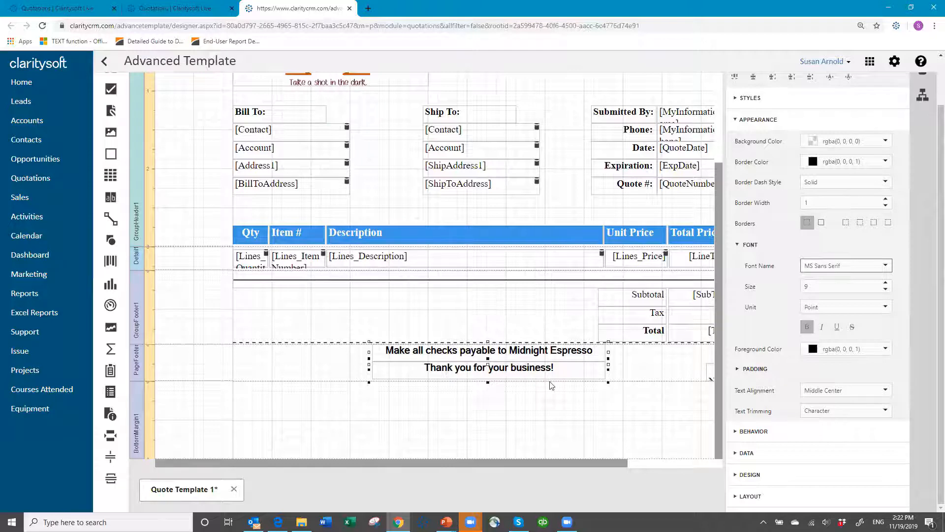
{"action": "left_click", "coordinate": [888, 390]}
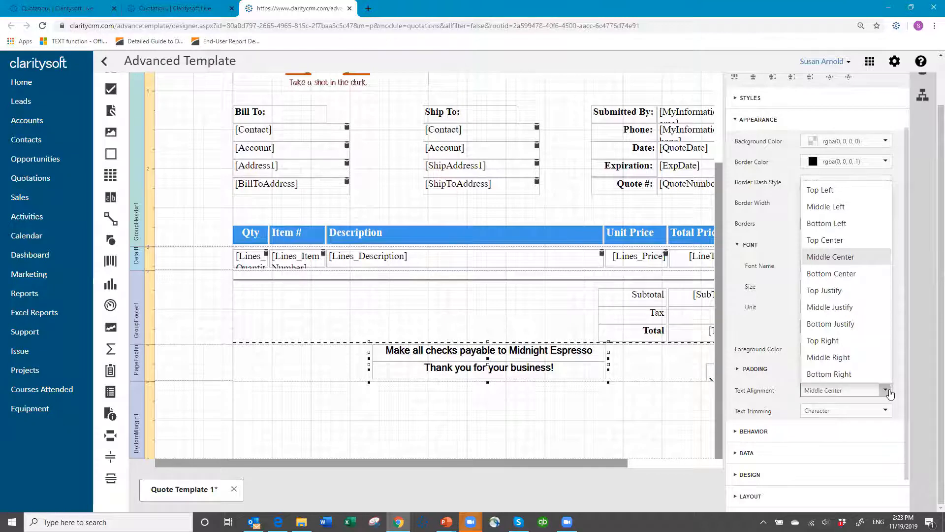
{"action": "left_click", "coordinate": [829, 258]}
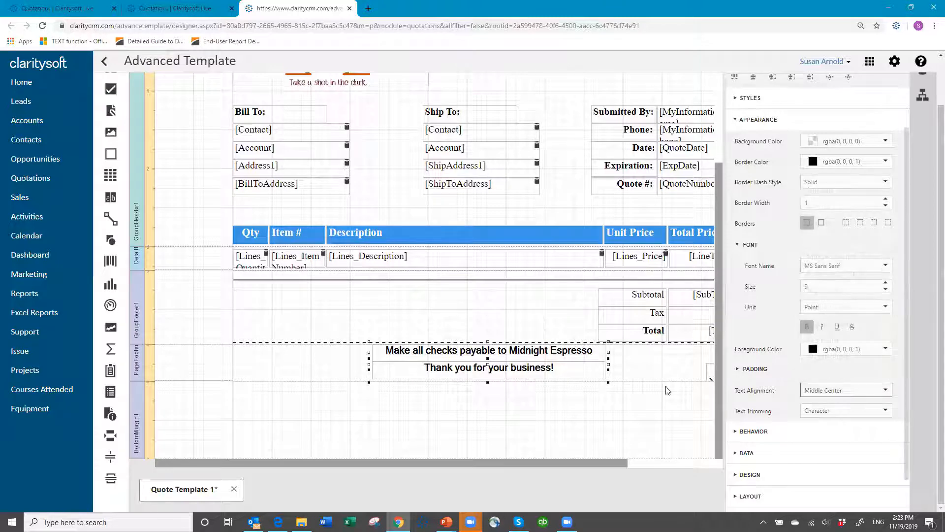
{"action": "left_click", "coordinate": [321, 368]}
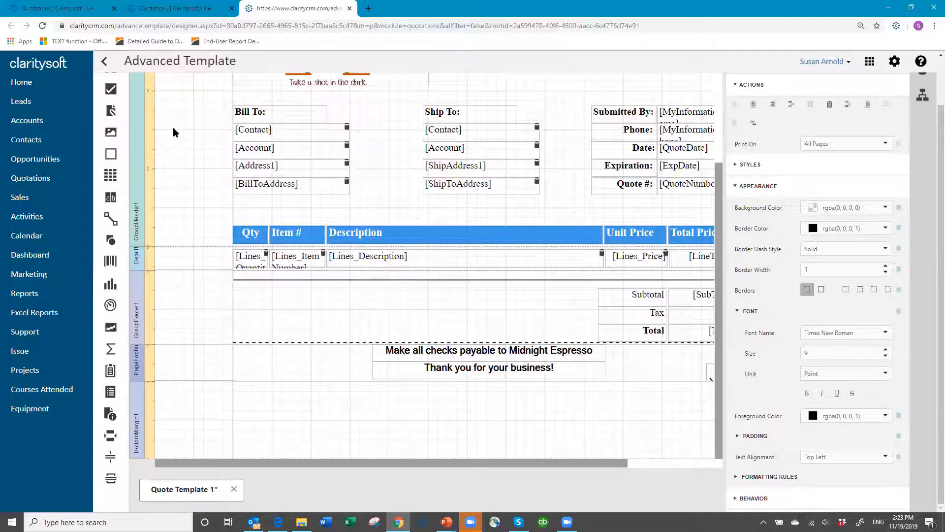
Save the edited quote template.
{"action": "scroll", "coordinate": [172, 127], "scroll_direction": "up", "scroll_amount": 4}
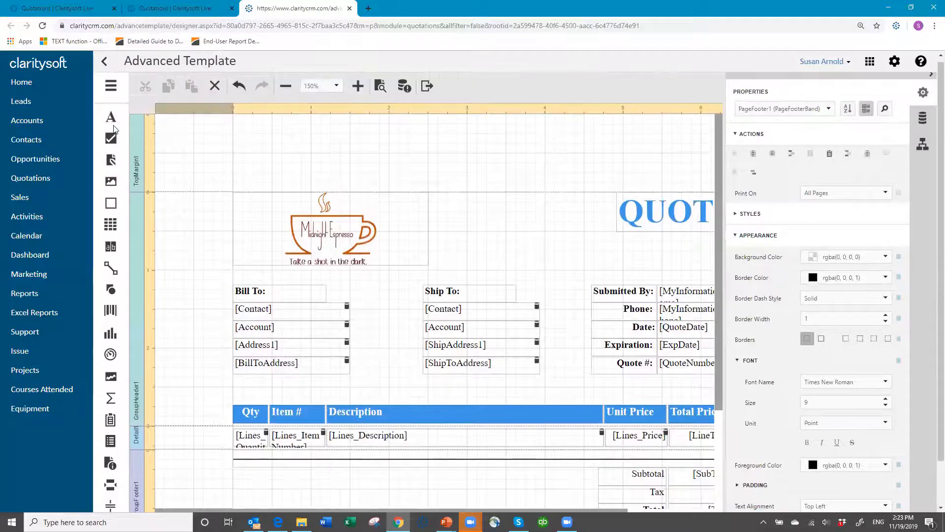
{"action": "left_click", "coordinate": [113, 88]}
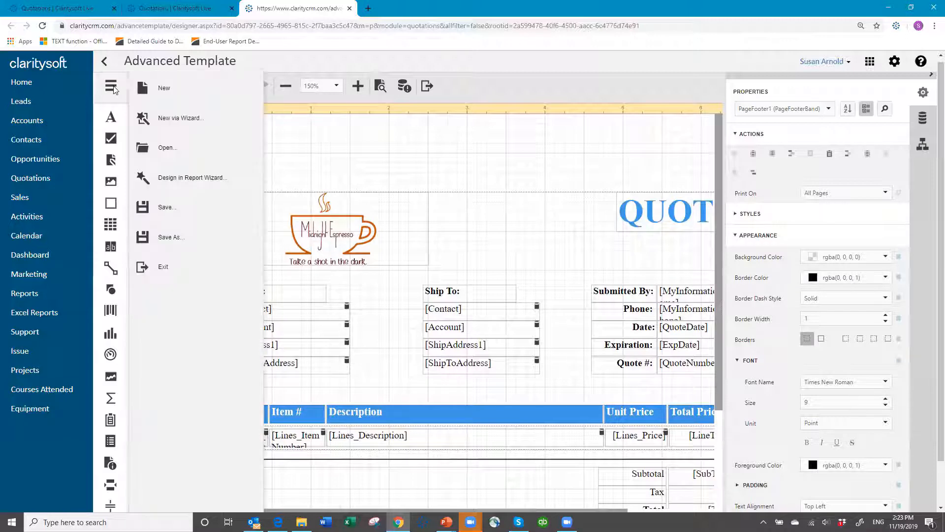
{"action": "left_click", "coordinate": [166, 207]}
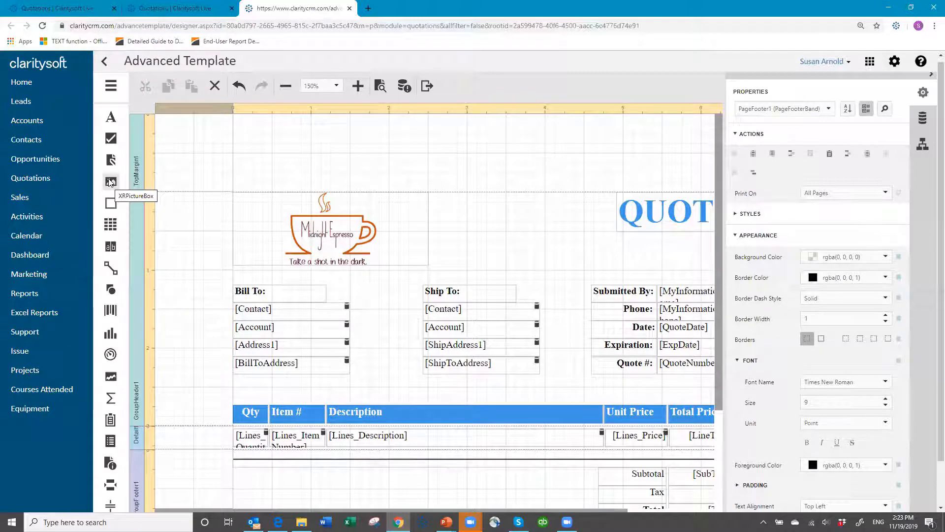
Add a picture box and place it in the page footer just before the "Make all checks payable" line.
{"action": "left_click_drag", "start_coordinate": [110, 183], "coordinate": [385, 469]}
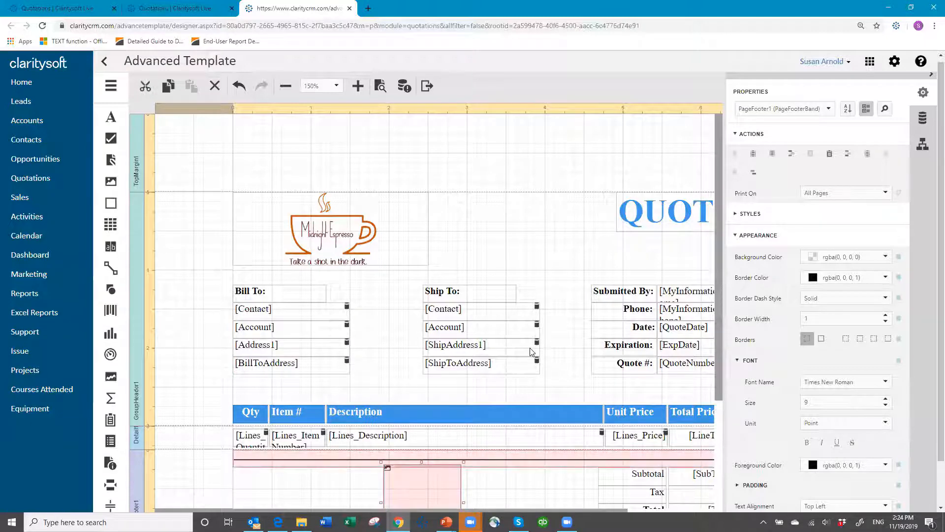
{"action": "scroll", "coordinate": [423, 310], "scroll_direction": "down", "scroll_amount": 4}
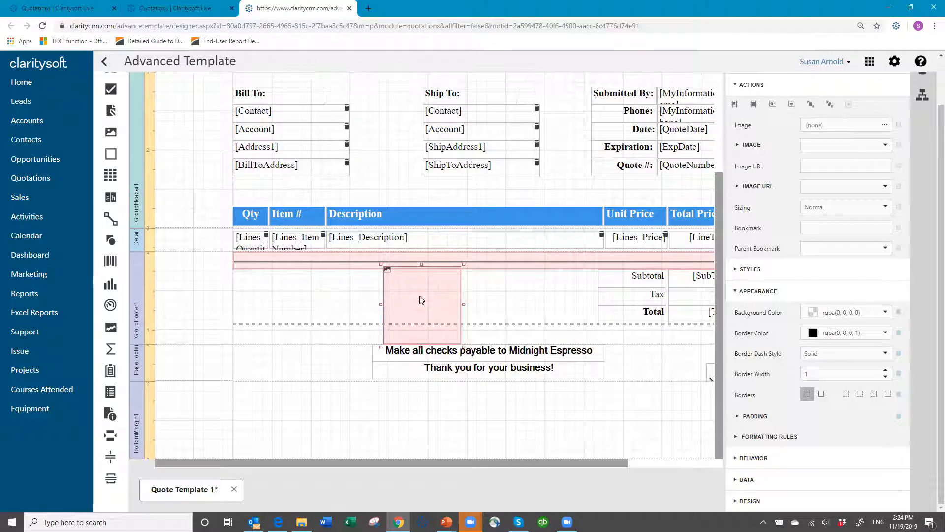
{"action": "left_click_drag", "start_coordinate": [421, 298], "coordinate": [316, 387]}
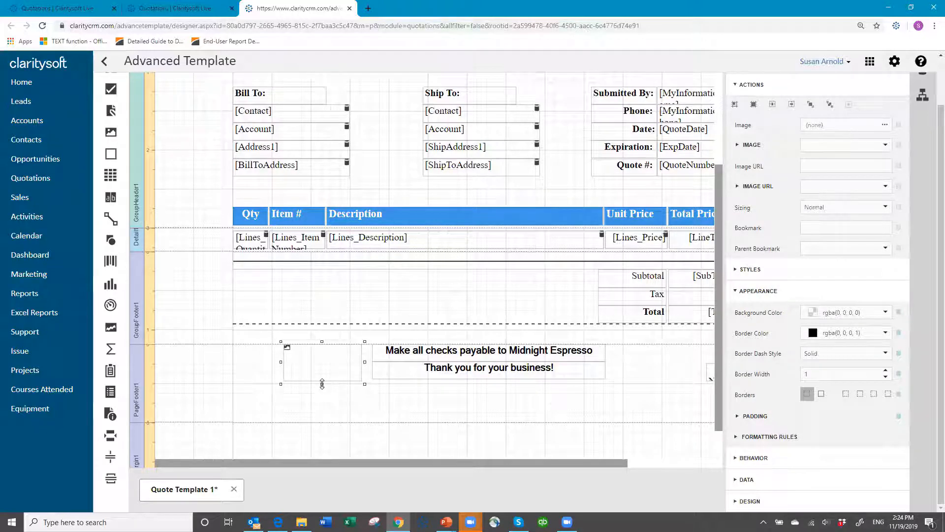
Adjust the height of the picture box before the footer text to match the two text lines.
{"action": "left_click_drag", "start_coordinate": [323, 380], "coordinate": [323, 380]}
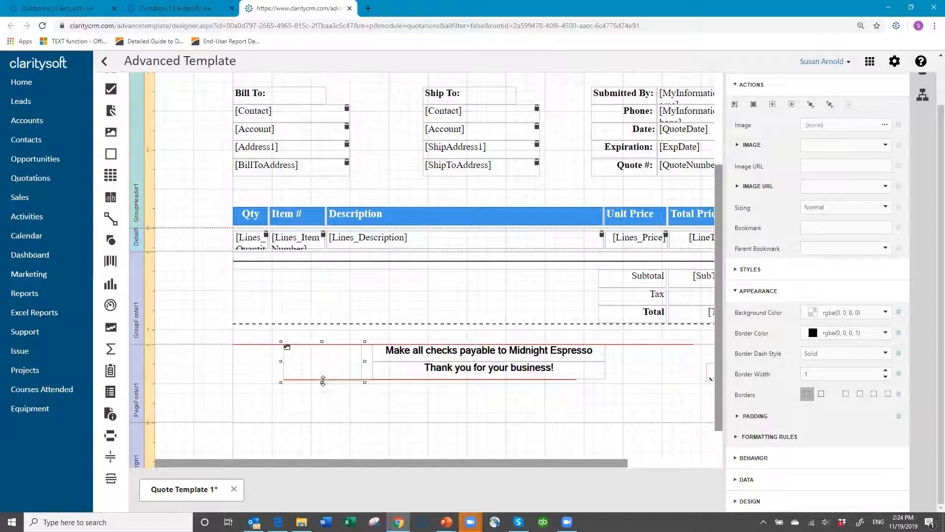
{"action": "left_click_drag", "start_coordinate": [321, 385], "coordinate": [322, 386]}
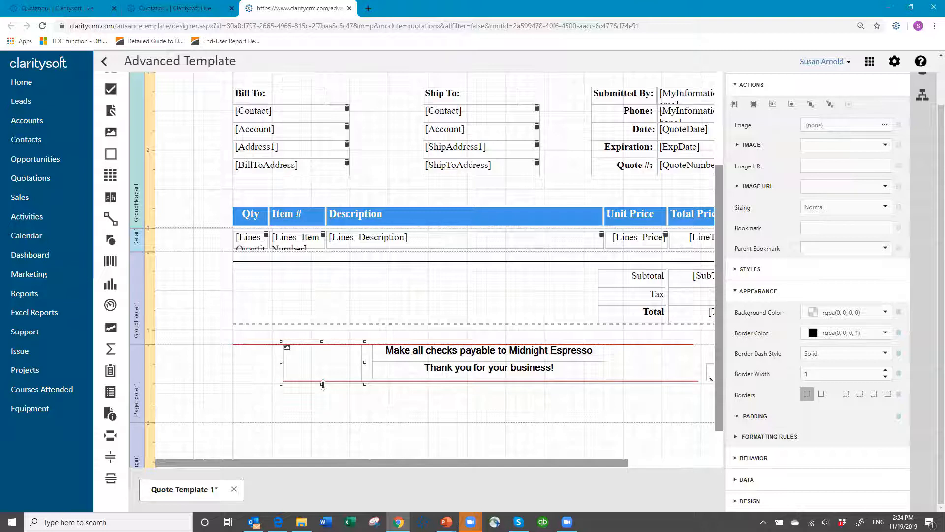
{"action": "left_click_drag", "start_coordinate": [323, 391], "coordinate": [323, 392]}
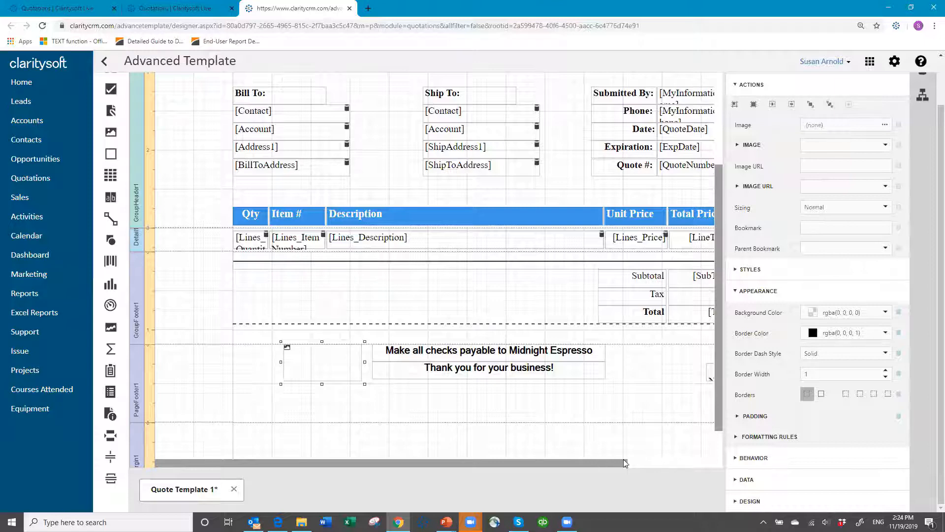
Add a second picture box and place it in the page footer between the text lines and the page number.
{"action": "left_click_drag", "start_coordinate": [623, 463], "coordinate": [672, 462]}
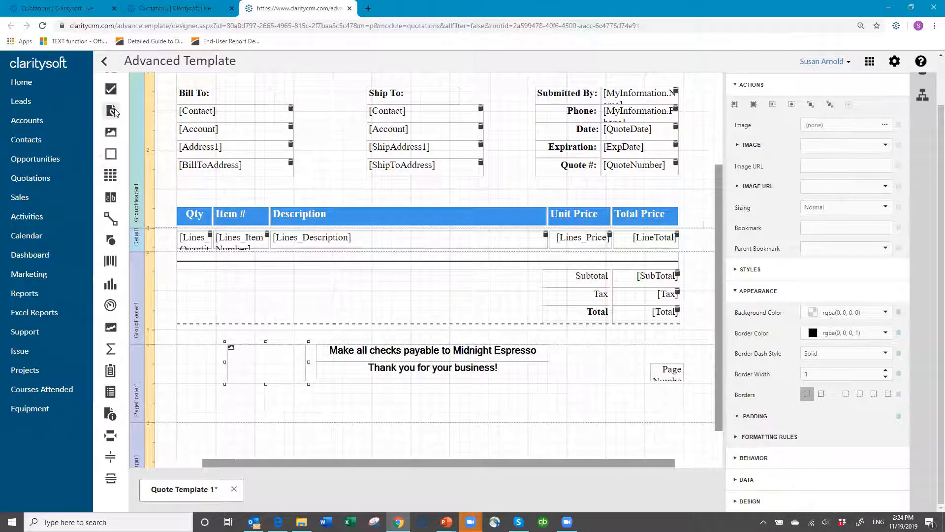
{"action": "scroll", "coordinate": [114, 118], "scroll_direction": "up", "scroll_amount": 2}
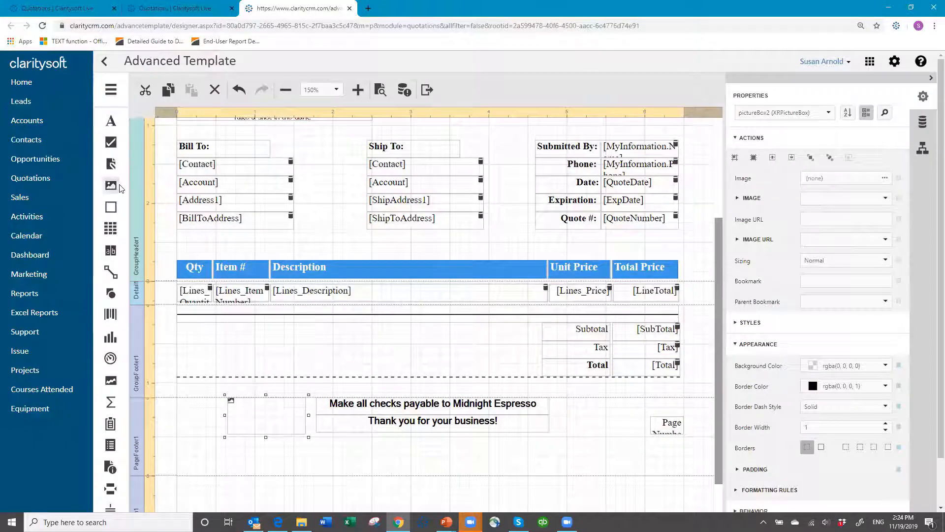
{"action": "scroll", "coordinate": [119, 187], "scroll_direction": "down", "scroll_amount": 2}
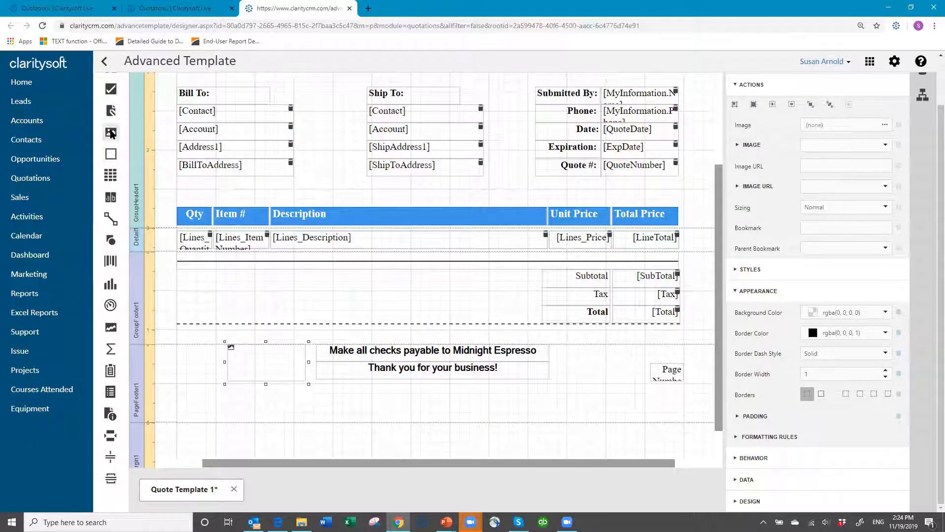
{"action": "left_click_drag", "start_coordinate": [110, 133], "coordinate": [597, 415]}
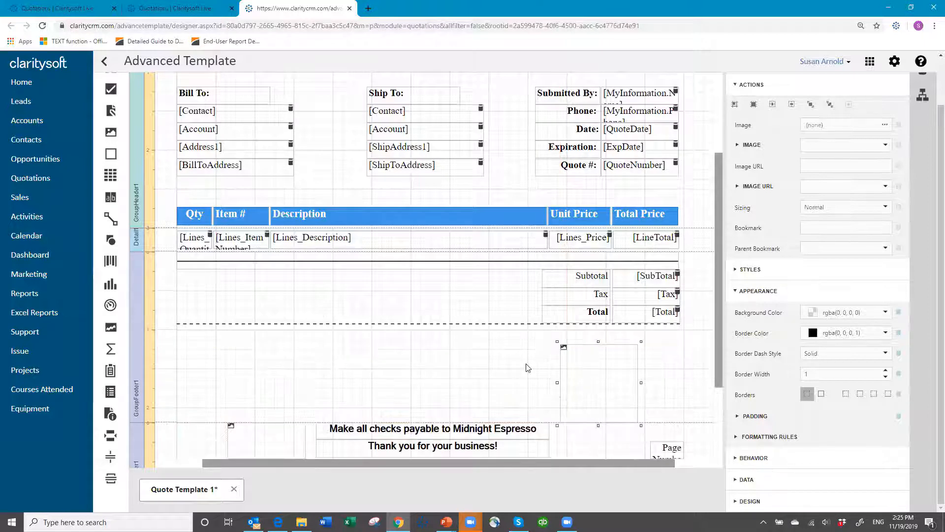
{"action": "scroll", "coordinate": [497, 364], "scroll_direction": "down", "scroll_amount": 2}
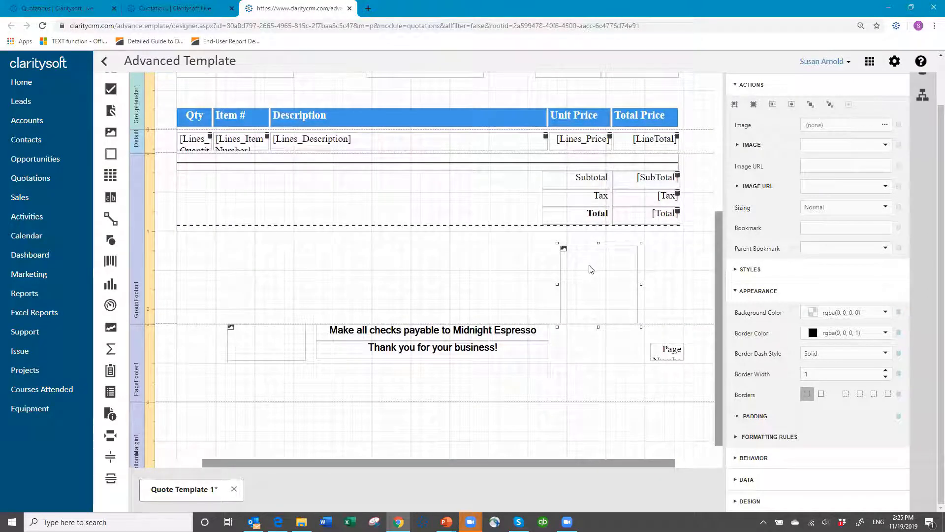
{"action": "left_click_drag", "start_coordinate": [591, 269], "coordinate": [602, 364]}
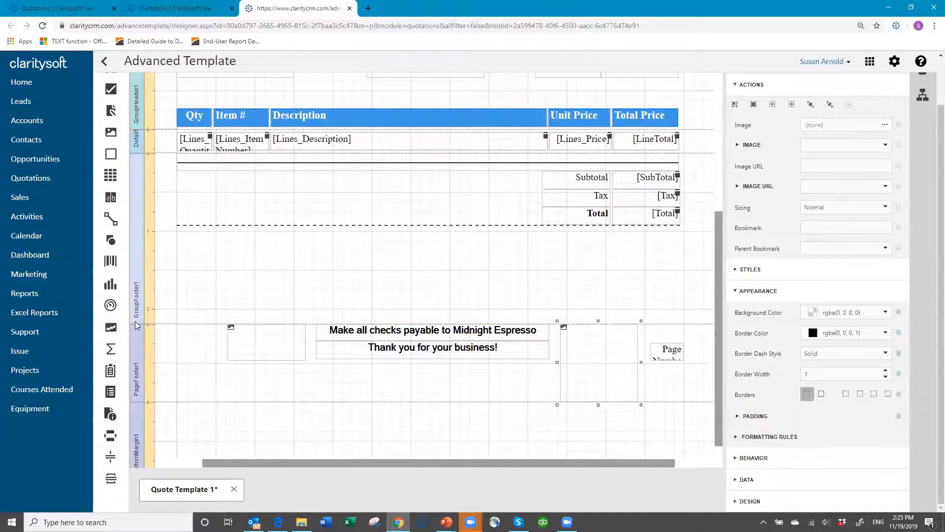
Shrink the group footer band to remove its extra space and shorten the second picture box to the height of the footer text lines.
{"action": "left_click", "coordinate": [146, 265]}
{"action": "left_click_drag", "start_coordinate": [151, 252], "coordinate": [151, 251]}
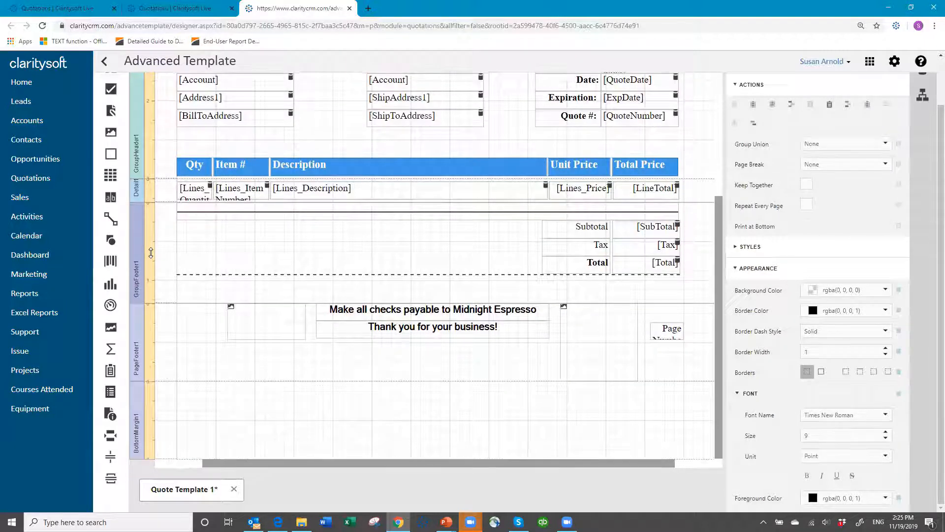
{"action": "left_click", "coordinate": [598, 379]}
{"action": "left_click_drag", "start_coordinate": [598, 384], "coordinate": [594, 341]}
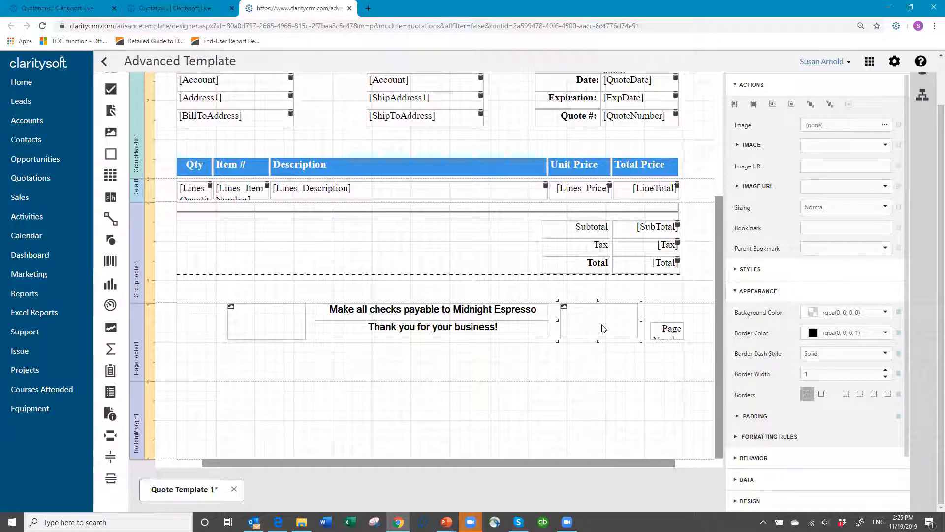
Load Beans Right.fw.png into the picture box after the footer text and set its sizing to Squeeze.
{"action": "scroll", "coordinate": [835, 218], "scroll_direction": "up", "scroll_amount": 2}
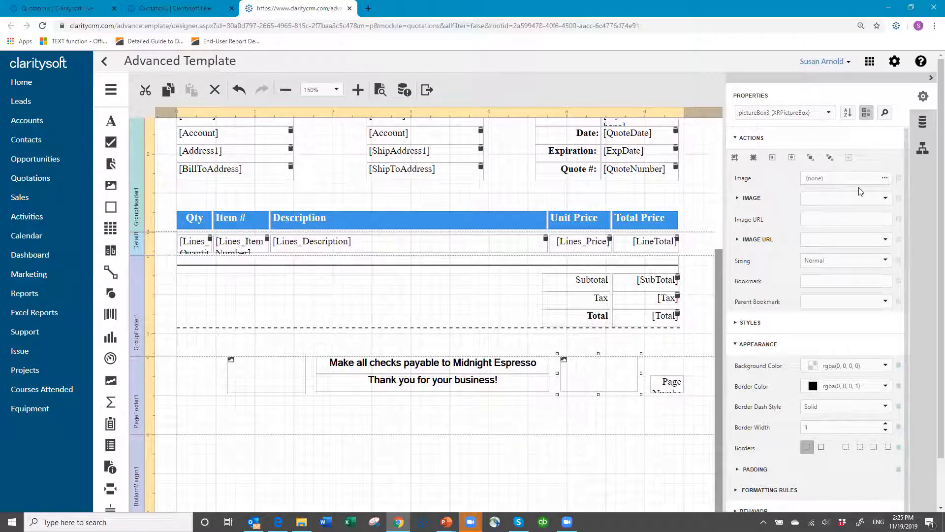
{"action": "left_click", "coordinate": [885, 179]}
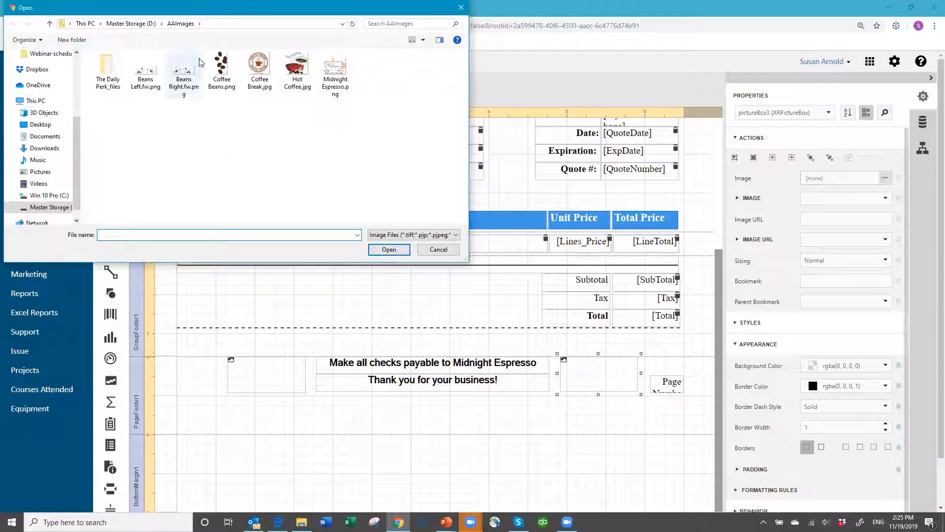
{"action": "left_click", "coordinate": [182, 76]}
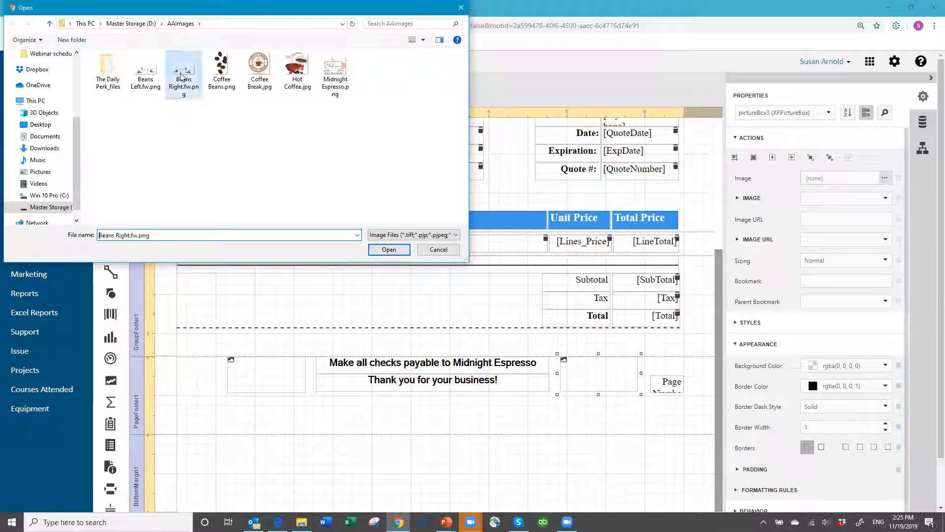
{"action": "left_click", "coordinate": [389, 249]}
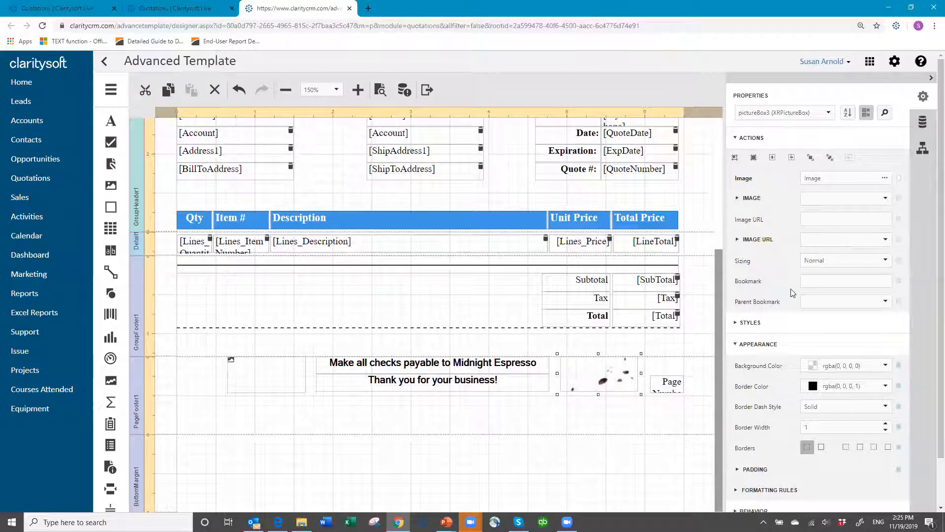
{"action": "left_click", "coordinate": [886, 260]}
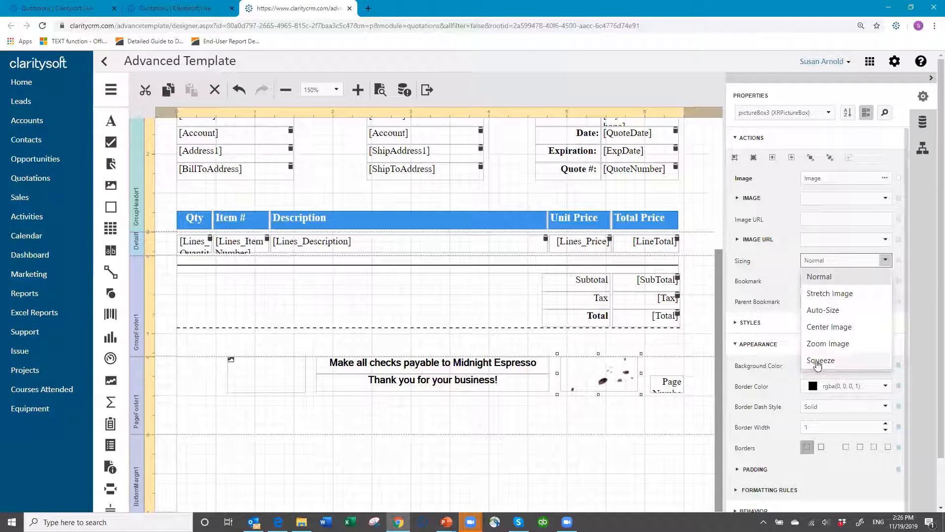
{"action": "left_click", "coordinate": [812, 360]}
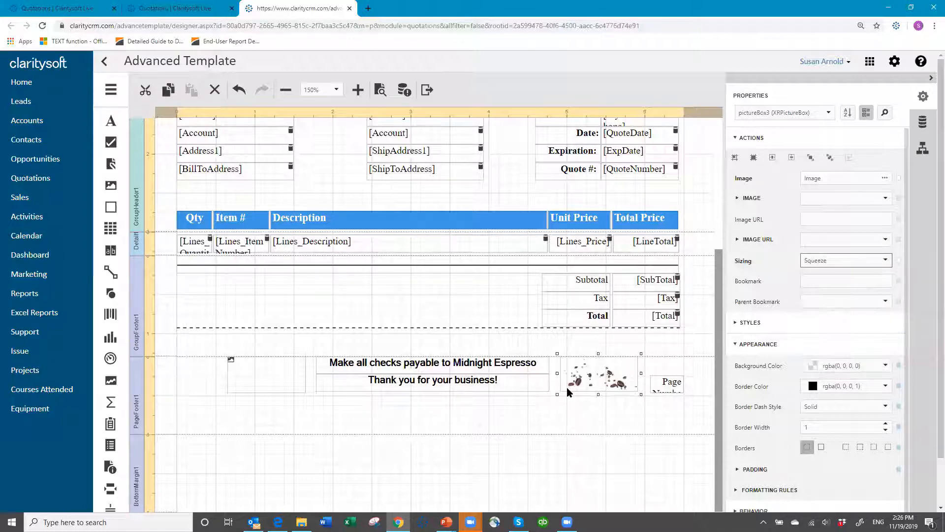
Load Beans Left.fw.png into the picture box before the footer text and set its sizing to Squeeze.
{"action": "left_click", "coordinate": [283, 376]}
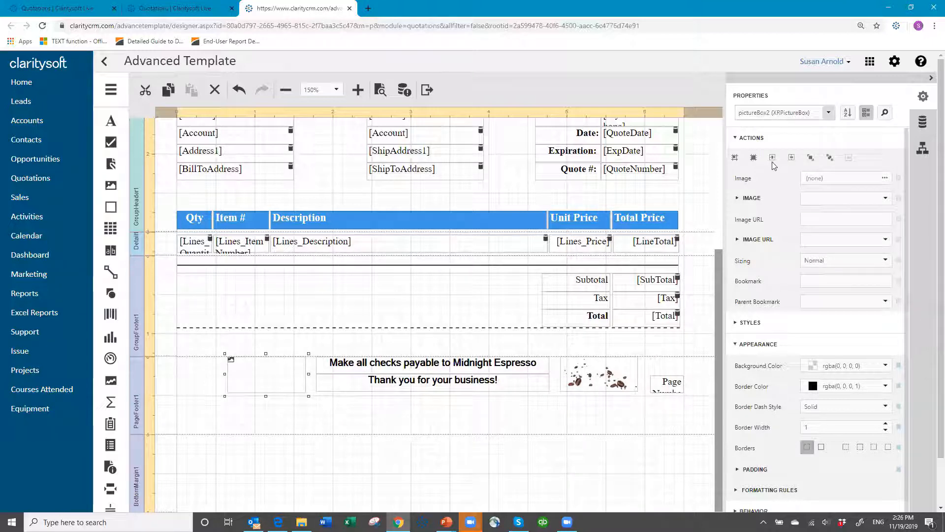
{"action": "left_click", "coordinate": [886, 179]}
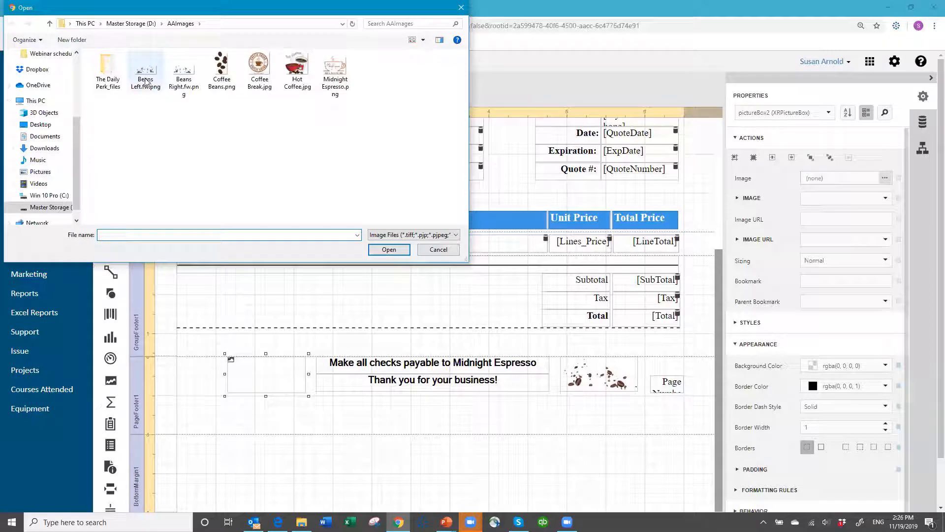
{"action": "left_click", "coordinate": [147, 82]}
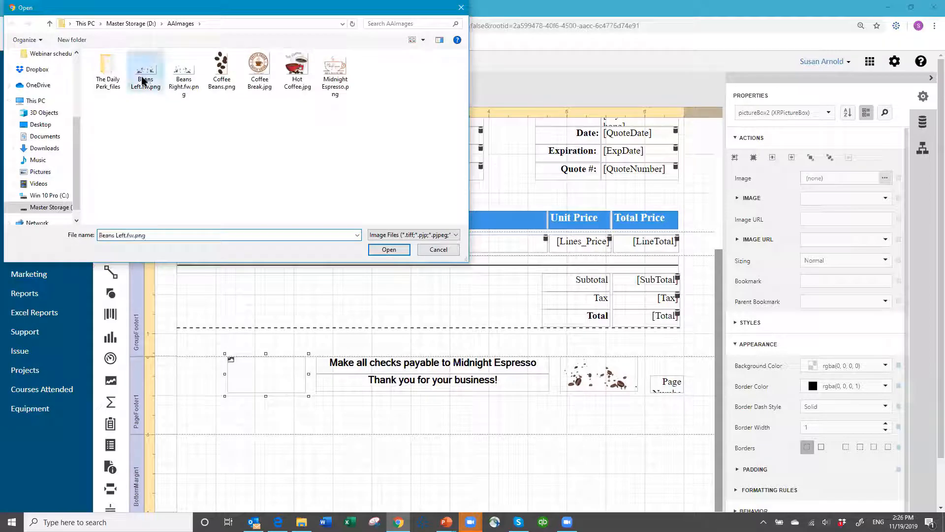
{"action": "left_click", "coordinate": [386, 251]}
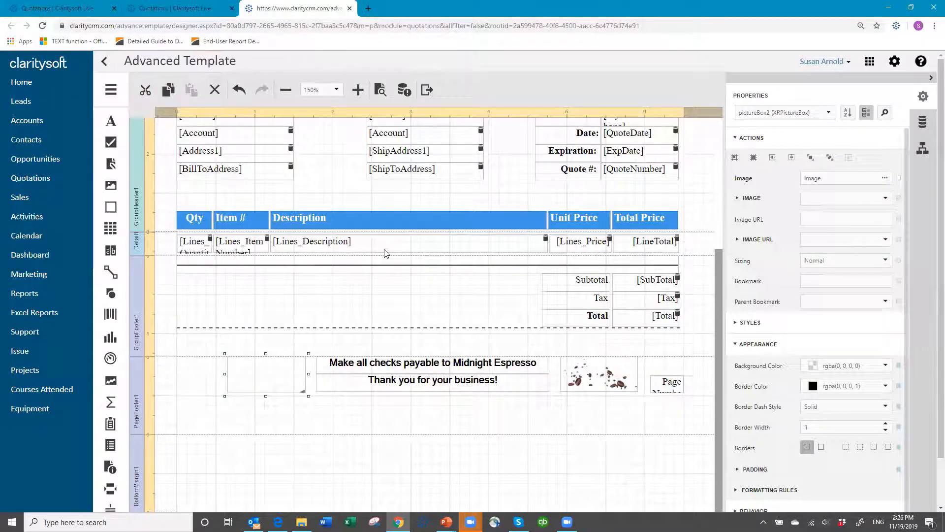
{"action": "left_click", "coordinate": [885, 262]}
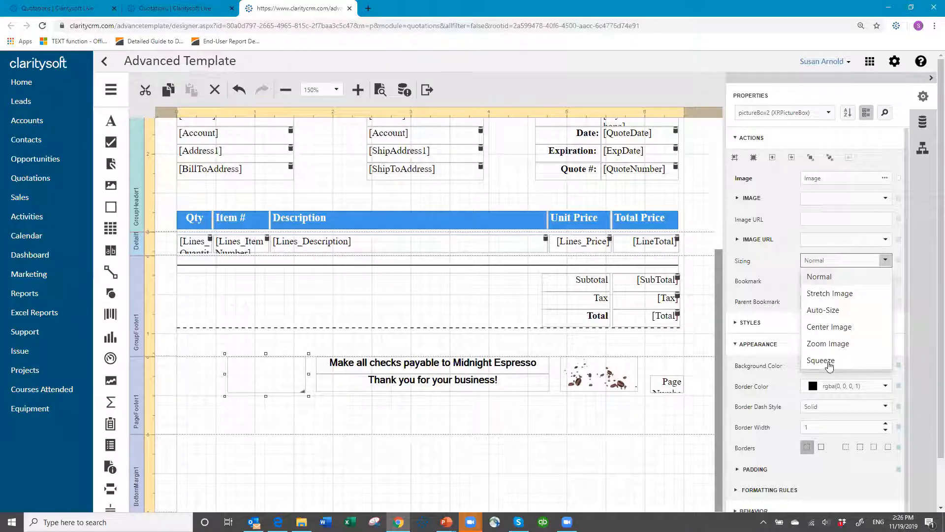
{"action": "left_click", "coordinate": [825, 364]}
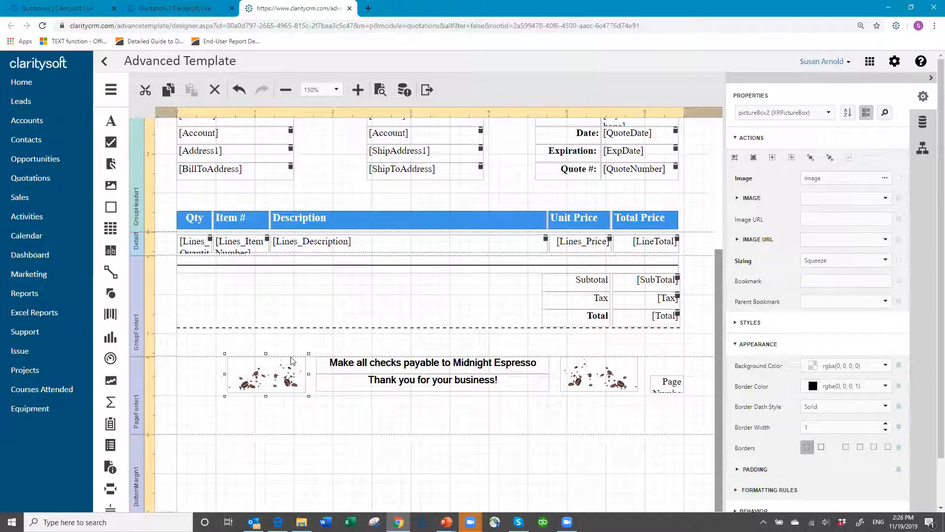
Nudge the Beans Left image rightward until it sits right beside the footer text.
{"action": "key", "text": "Right"}
{"action": "key", "text": "Right"}
{"action": "key", "text": "Right"}
{"action": "key", "text": "Right"}
{"action": "key", "text": "Right"}
{"action": "key", "text": "Right"}
{"action": "key", "text": "Right"}
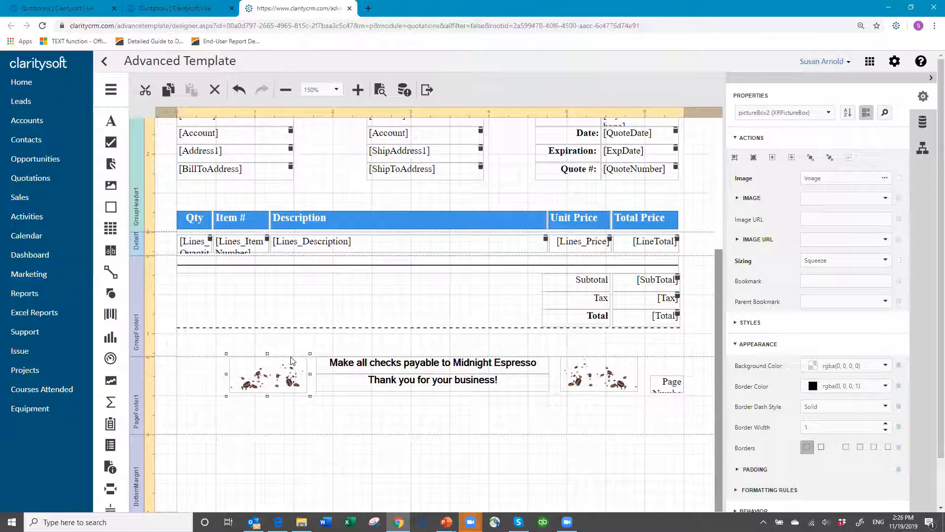
{"action": "key", "text": "Right"}
{"action": "key", "text": "Right"}
{"action": "key", "text": "Right"}
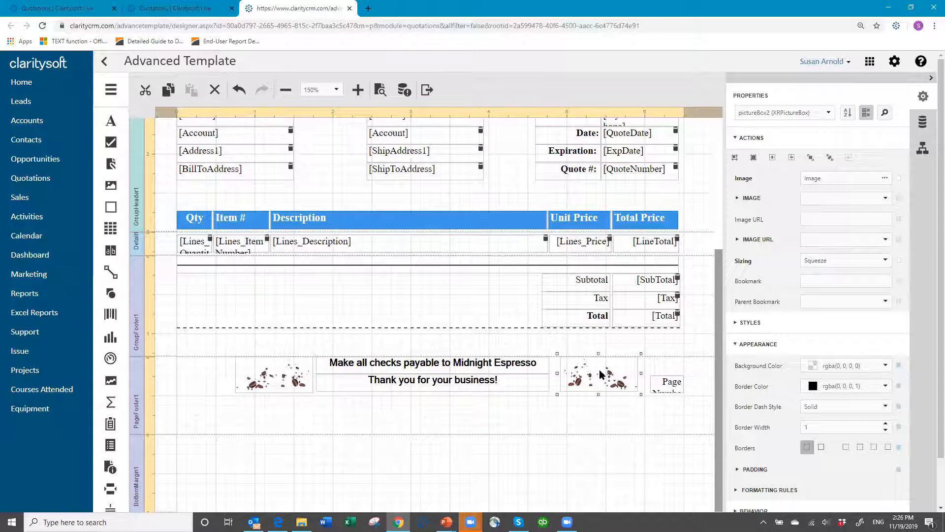
Nudge the Beans Right image leftward until it sits right beside the footer text, and deselect it.
{"action": "key", "text": "Left"}
{"action": "key", "text": "Left"}
{"action": "key", "text": "Left"}
{"action": "key", "text": "Left"}
{"action": "key", "text": "Left"}
{"action": "key", "text": "Left"}
{"action": "key", "text": "Left"}
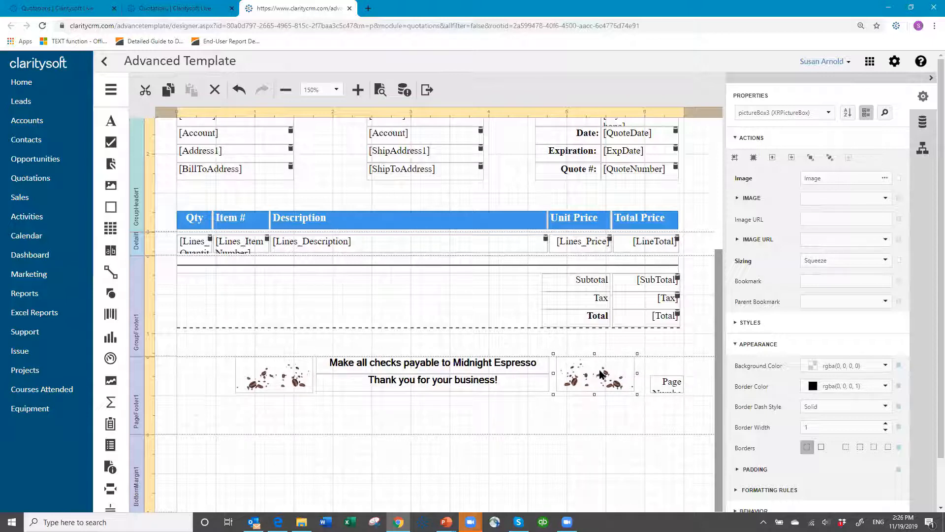
{"action": "key", "text": "Left"}
{"action": "key", "text": "Left"}
{"action": "key", "text": "Left"}
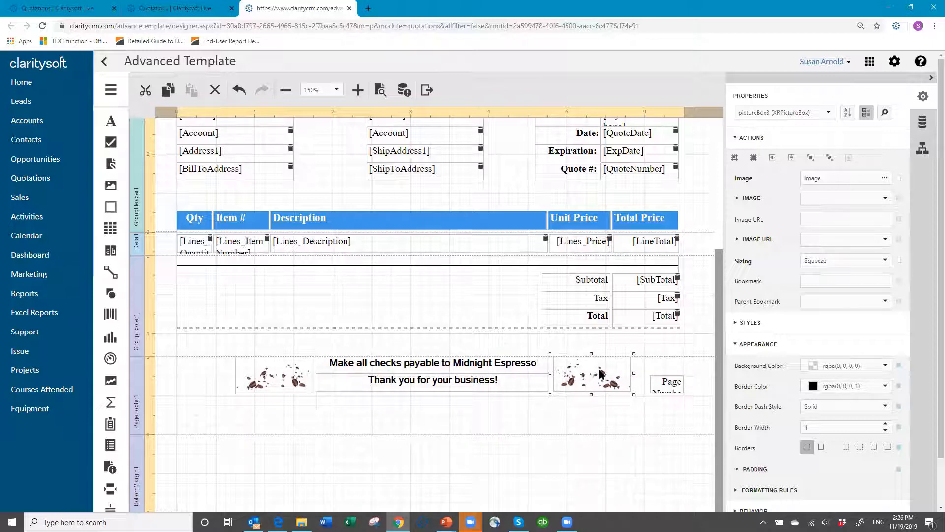
{"action": "key", "text": "Left"}
{"action": "left_click", "coordinate": [330, 351]}
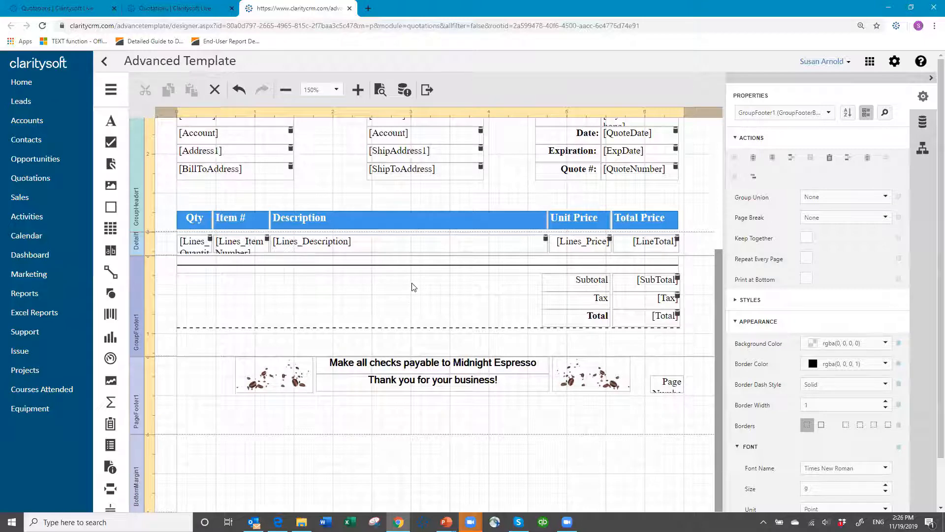
Save the quote template with the new footer images.
{"action": "scroll", "coordinate": [416, 285], "scroll_direction": "up", "scroll_amount": 5}
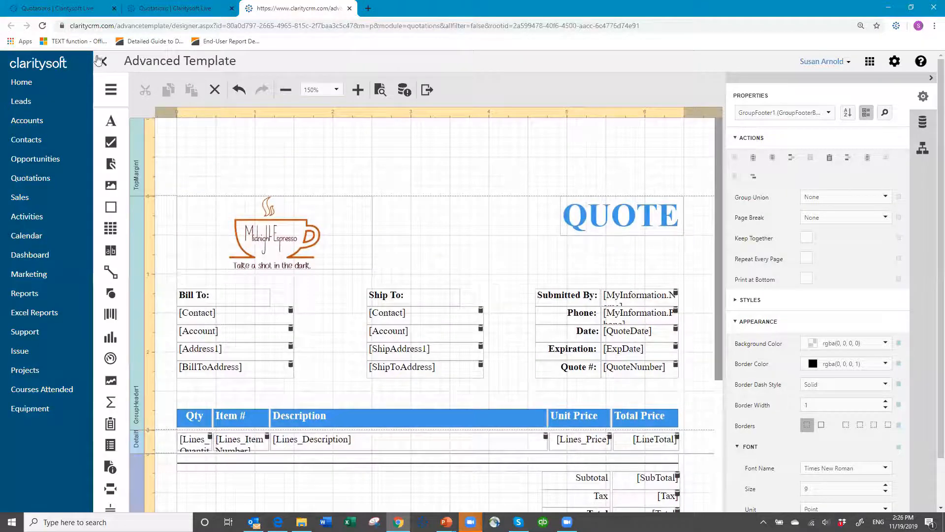
{"action": "left_click", "coordinate": [111, 90]}
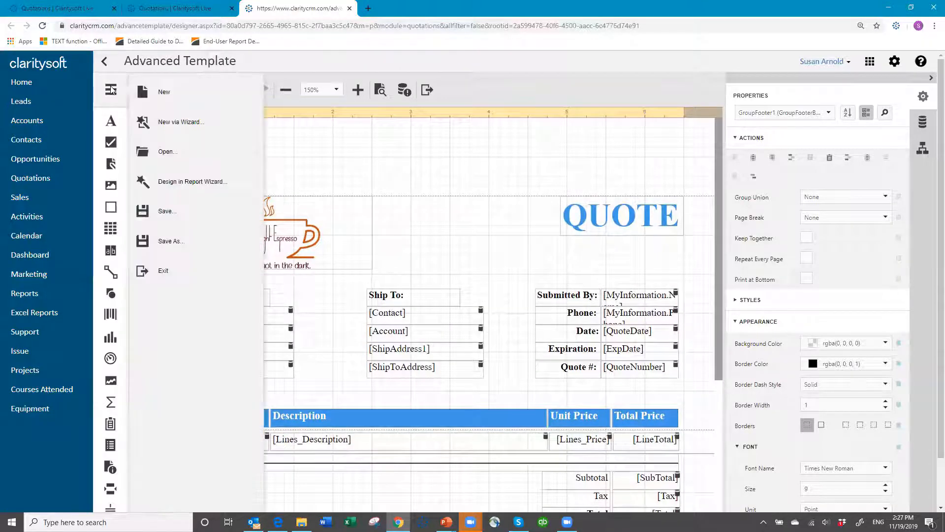
{"action": "left_click", "coordinate": [155, 211]}
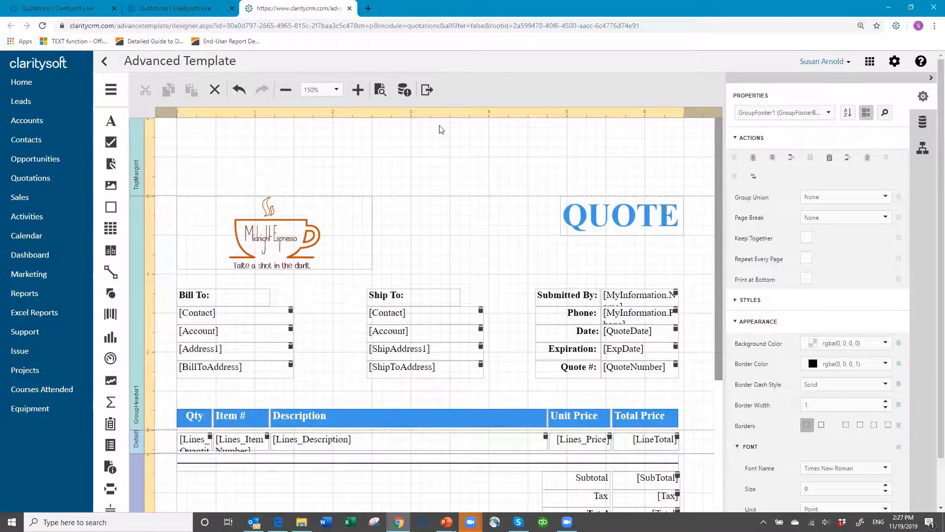
Preview the quote and examine its logo, line items, footer text and bean images.
{"action": "left_click", "coordinate": [379, 89]}
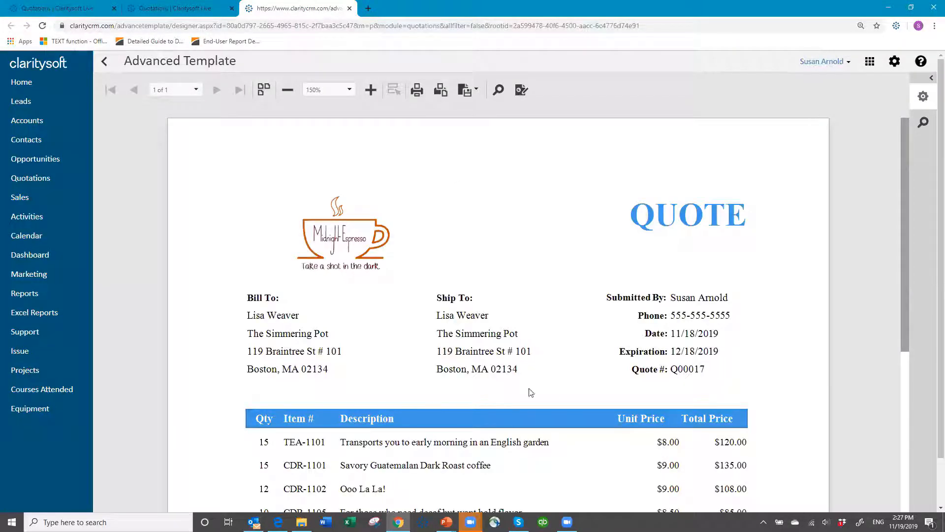
{"action": "scroll", "coordinate": [523, 386], "scroll_direction": "down", "scroll_amount": 7}
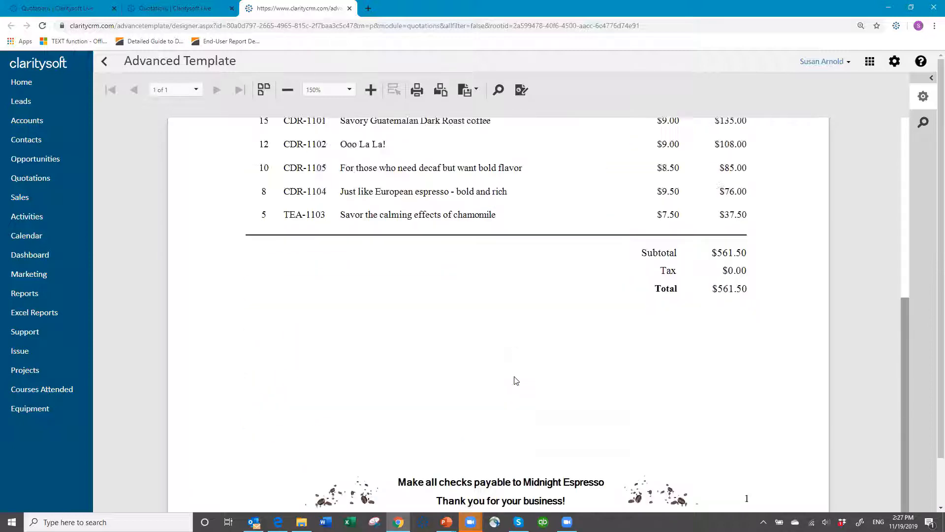
{"action": "scroll", "coordinate": [516, 380], "scroll_direction": "down", "scroll_amount": 1}
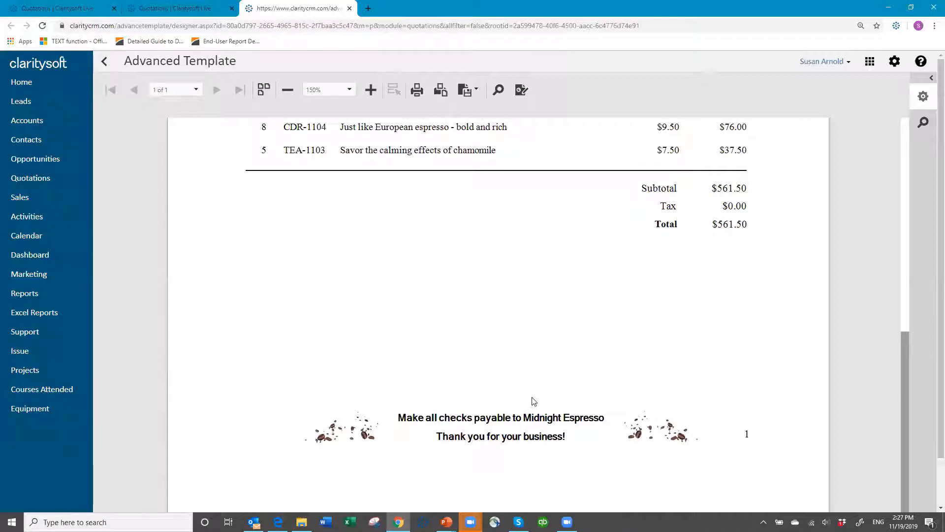
{"action": "scroll", "coordinate": [532, 401], "scroll_direction": "up", "scroll_amount": 7}
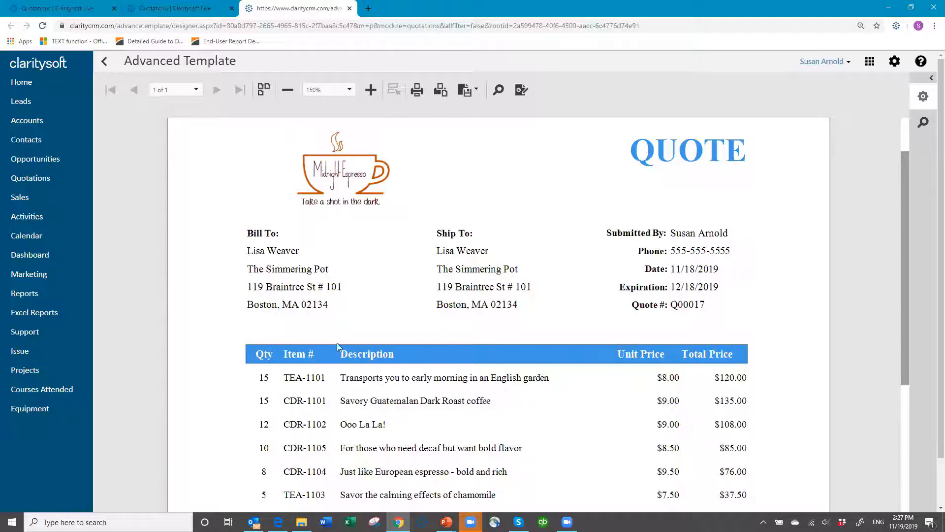
Return to the template design, change the QUOTE heading's text to Quotation, and widen its label leftward to fit the whole word.
{"action": "left_click", "coordinate": [523, 91]}
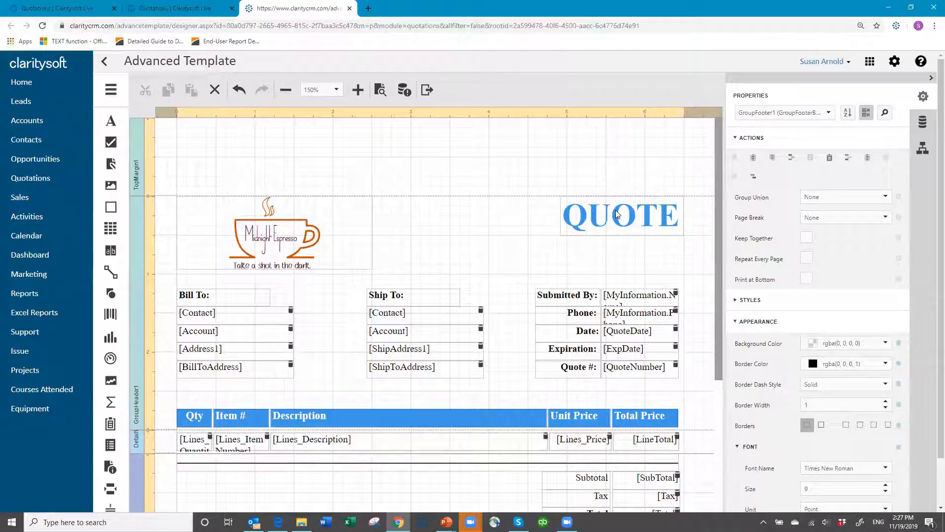
{"action": "left_click", "coordinate": [617, 213]}
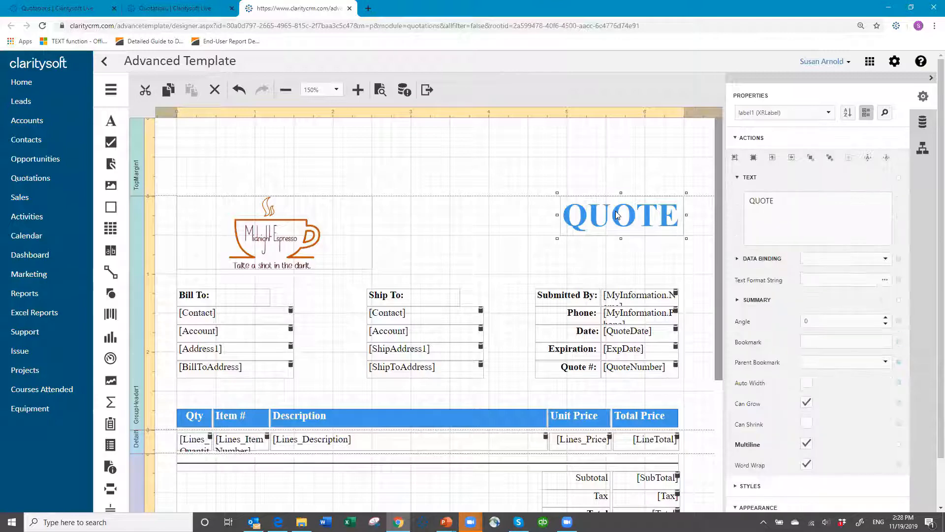
{"action": "double_click", "coordinate": [765, 199]}
{"action": "type", "text": "Qu"}
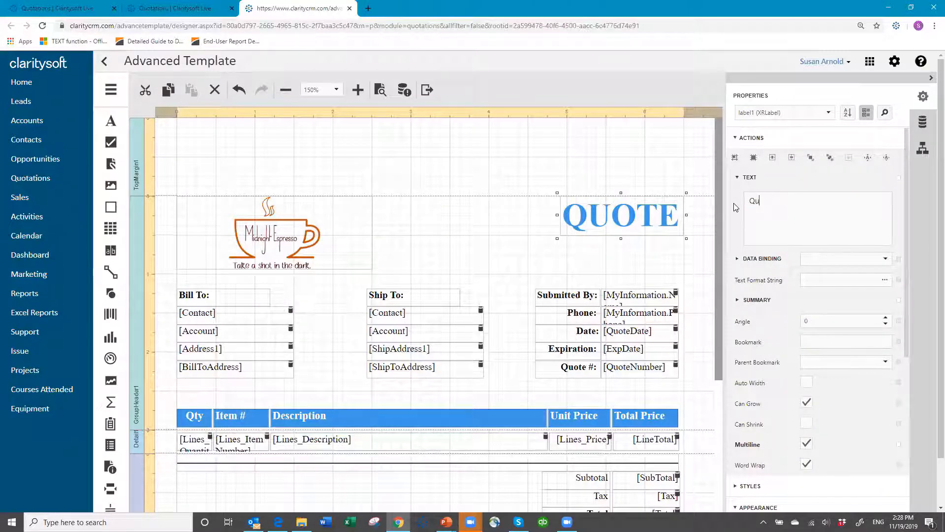
{"action": "type", "text": "otation"}
{"action": "left_click", "coordinate": [632, 223]}
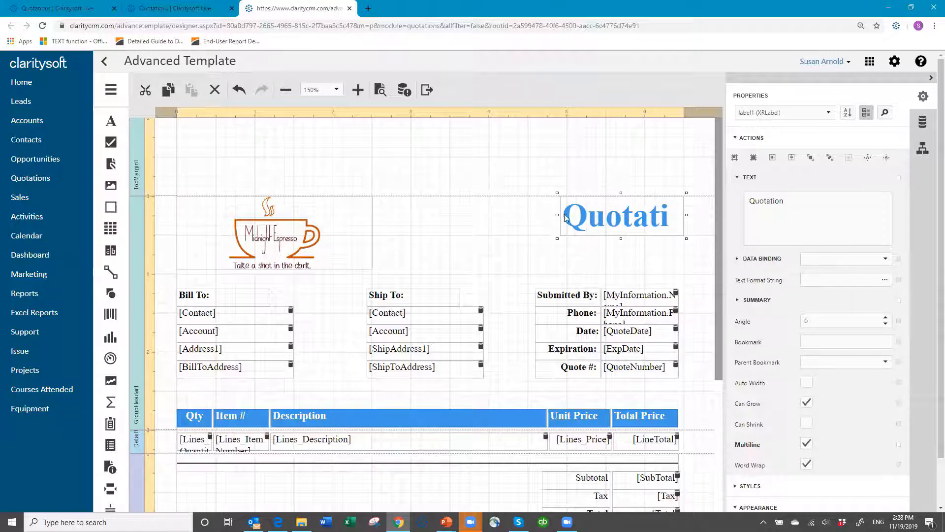
{"action": "left_click_drag", "start_coordinate": [556, 215], "coordinate": [492, 215]}
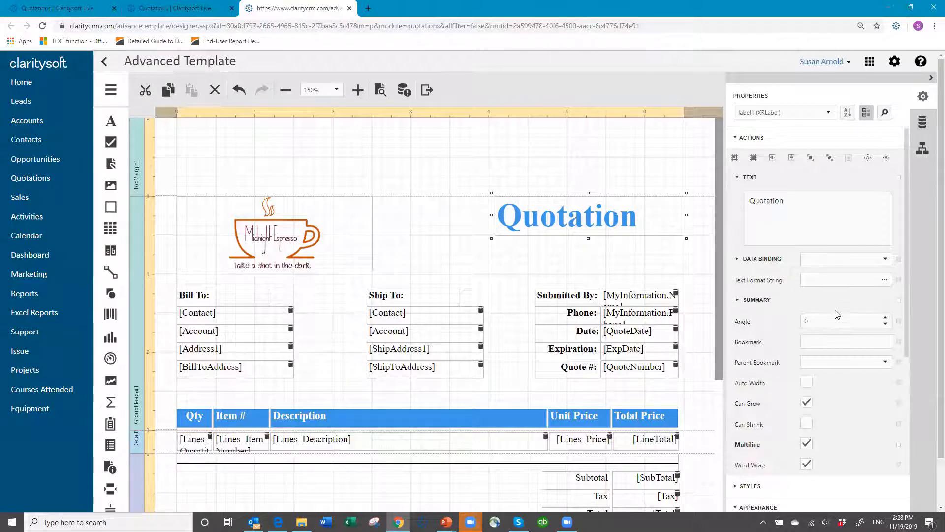
Set the Quotation heading's font to MS Sans Serif at size 25.
{"action": "scroll", "coordinate": [837, 315], "scroll_direction": "down", "scroll_amount": 6}
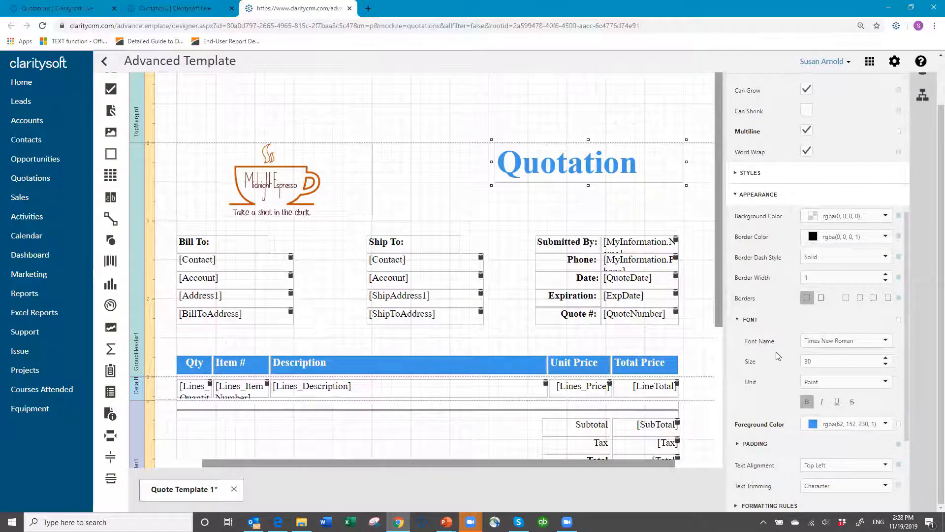
{"action": "left_click", "coordinate": [887, 340]}
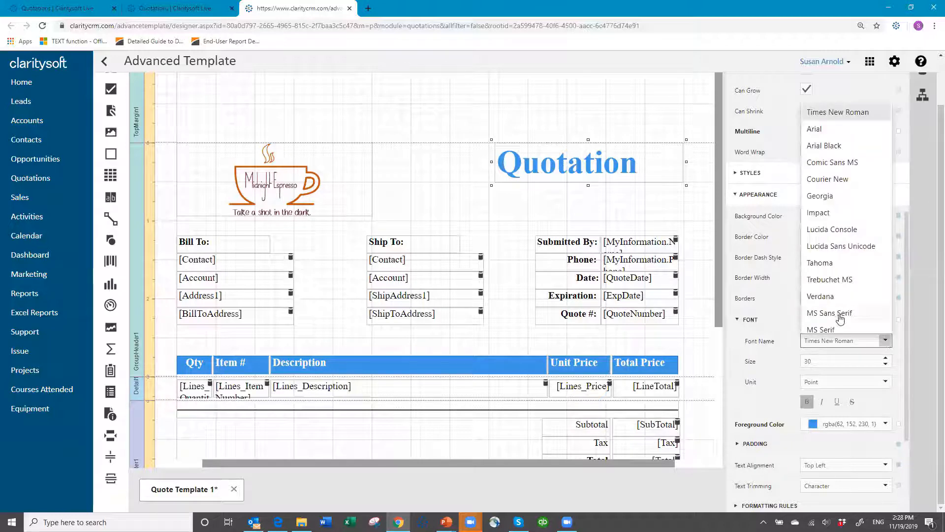
{"action": "left_click", "coordinate": [841, 315]}
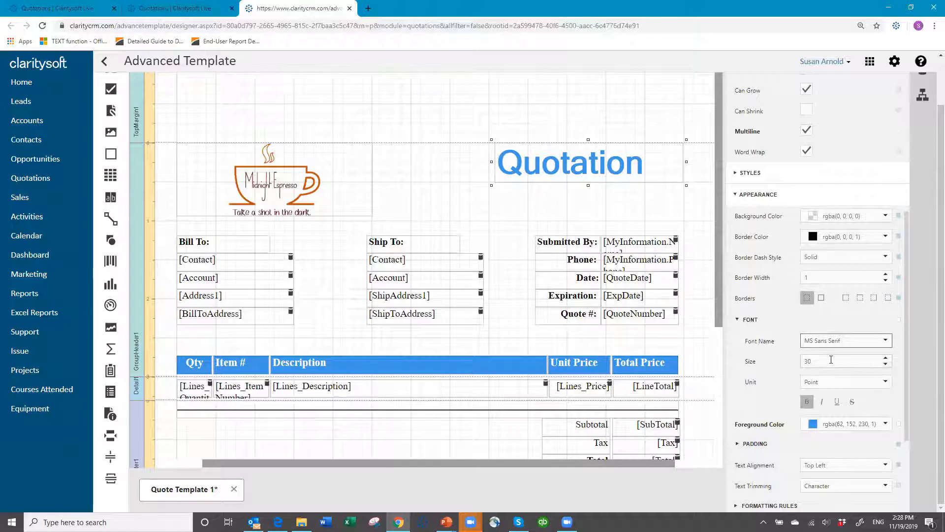
{"action": "double_click", "coordinate": [804, 361]}
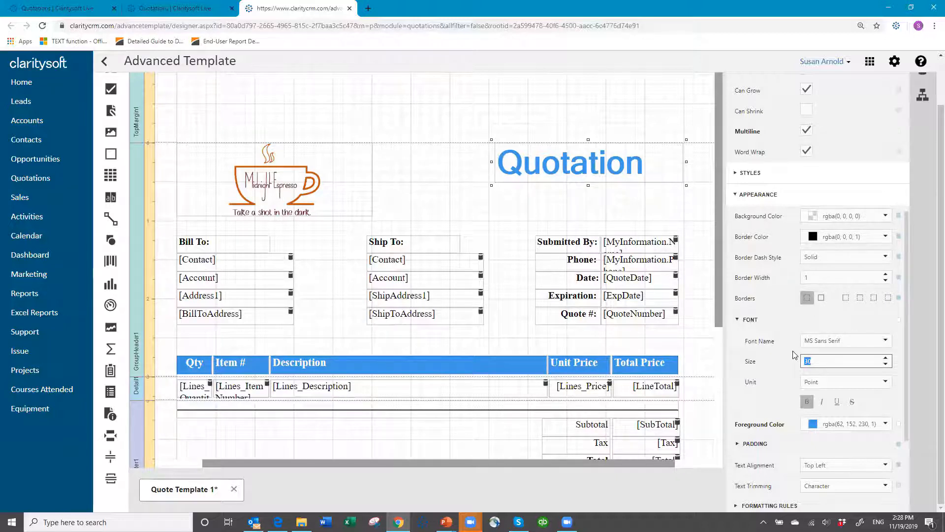
{"action": "type", "text": "25"}
{"action": "left_click", "coordinate": [594, 168]}
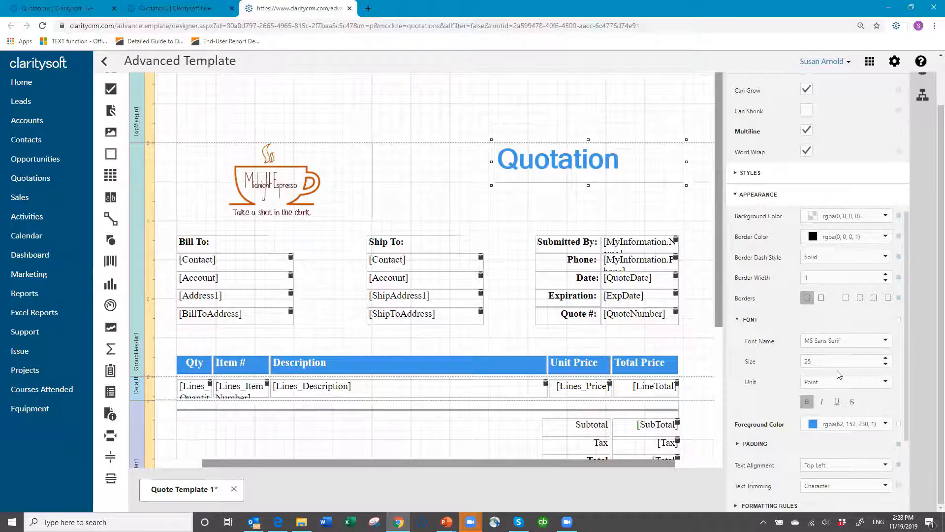
Set the Quotation heading's text alignment to Middle Right.
{"action": "scroll", "coordinate": [832, 363], "scroll_direction": "down", "scroll_amount": 3}
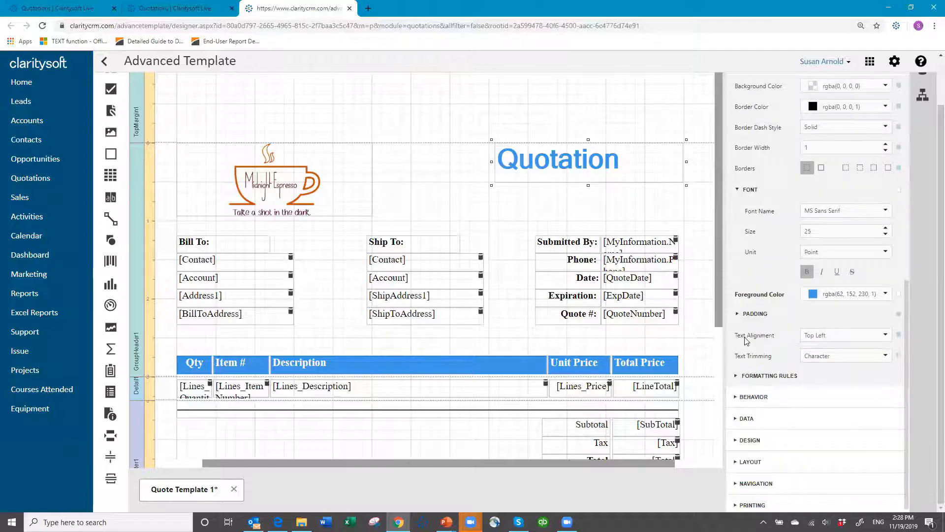
{"action": "left_click", "coordinate": [886, 336]}
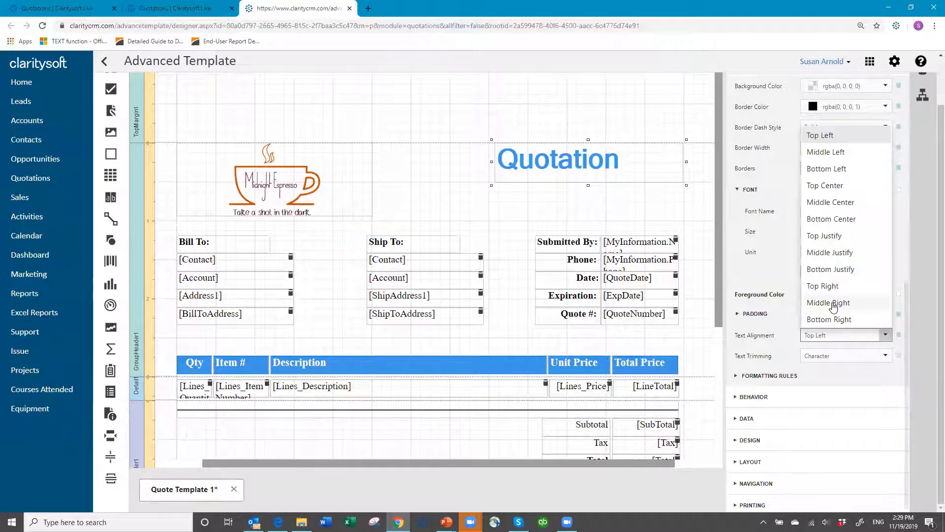
{"action": "left_click", "coordinate": [832, 303]}
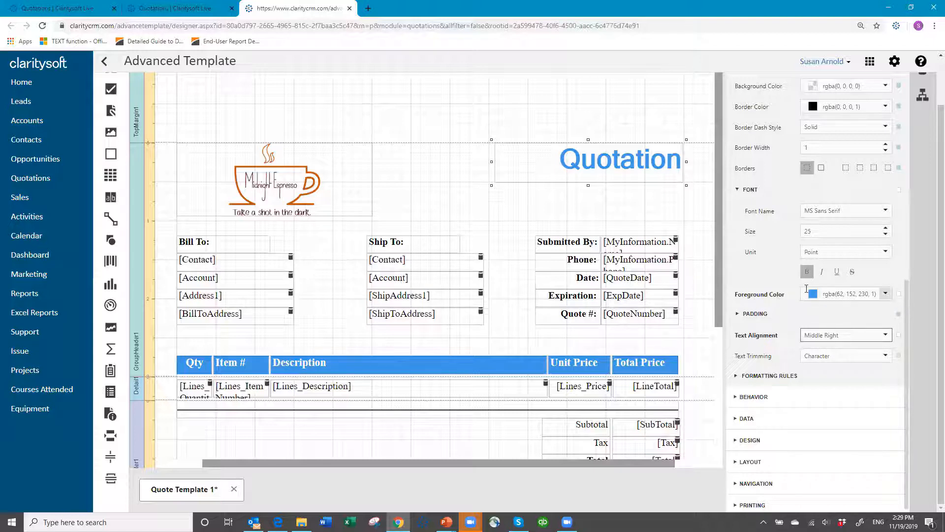
Set the Quotation heading's foreground color to a coffee brown, rgba(102, 72, 8, 1).
{"action": "left_click", "coordinate": [886, 296]}
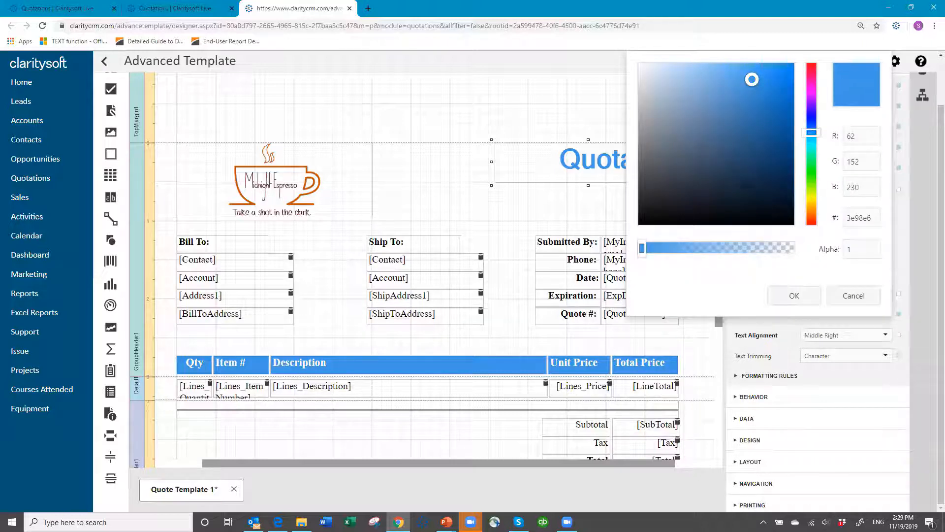
{"action": "left_click", "coordinate": [811, 204]}
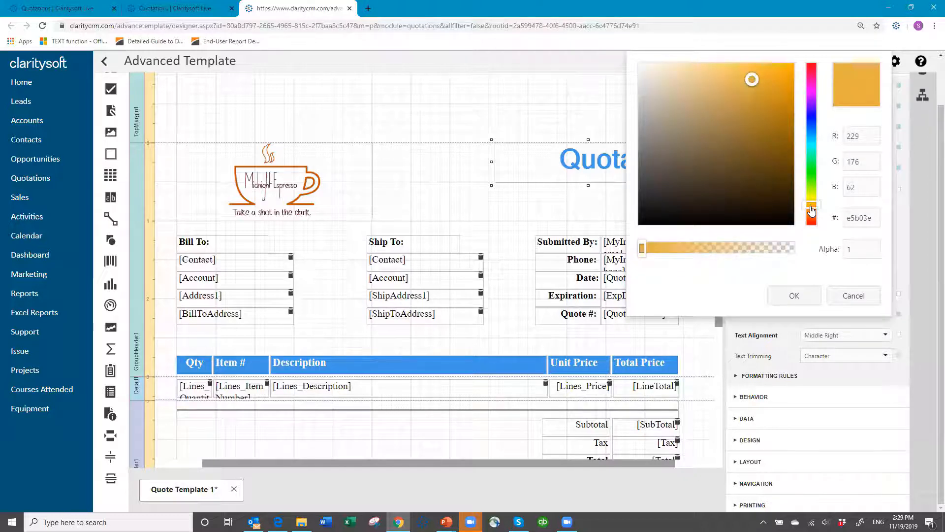
{"action": "left_click", "coordinate": [780, 163]}
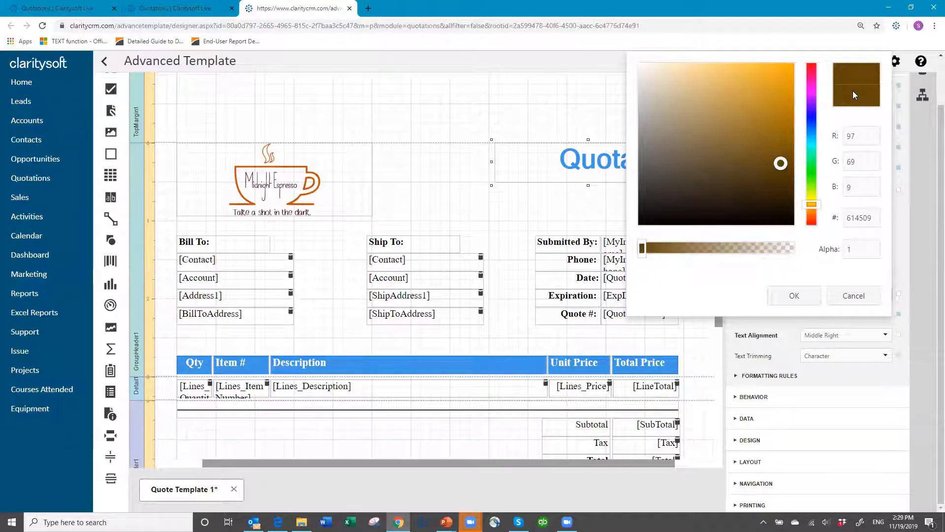
{"action": "left_click", "coordinate": [775, 171]}
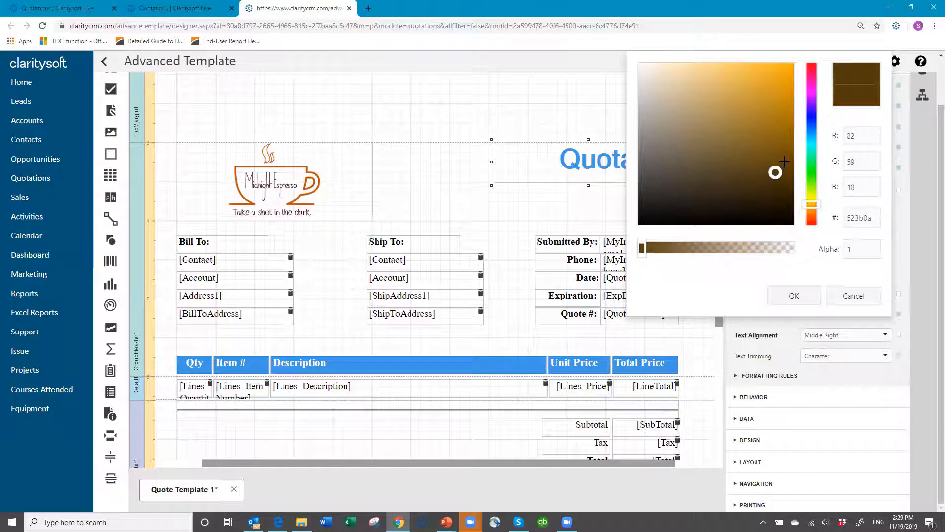
{"action": "left_click", "coordinate": [783, 162]}
{"action": "left_click", "coordinate": [786, 149]}
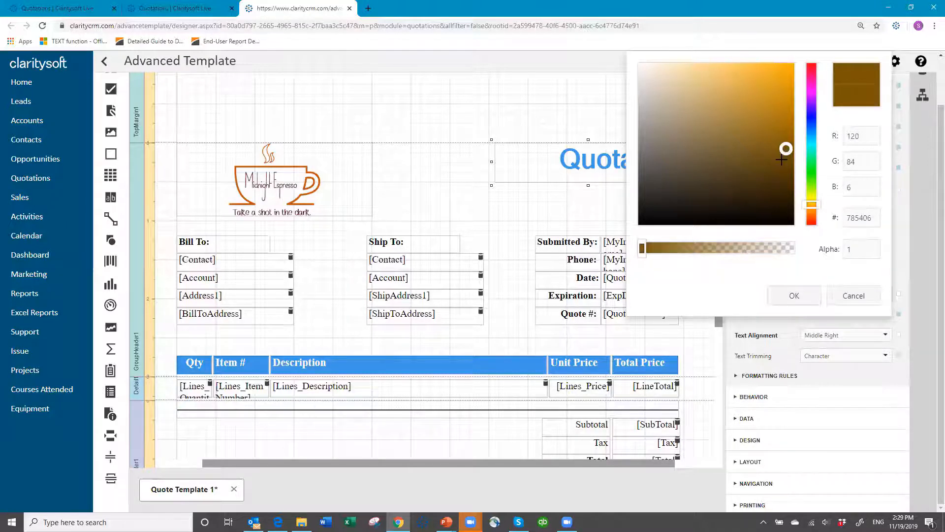
{"action": "left_click", "coordinate": [782, 159]}
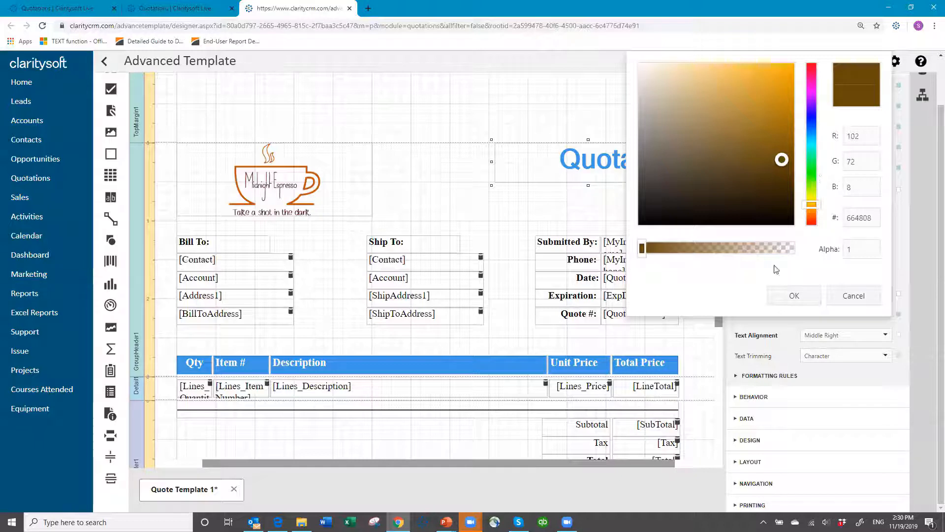
{"action": "left_click", "coordinate": [802, 296]}
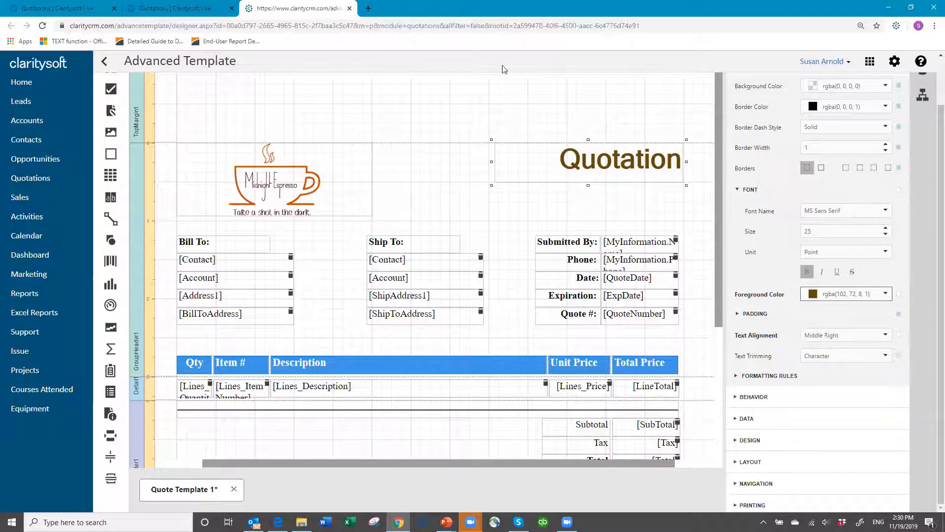
Nudge the Quotation heading down beside the logo, narrow its label to line up with the Submitted By column's left edge, and deselect it.
{"action": "left_click", "coordinate": [538, 182]}
{"action": "key", "text": "Down"}
{"action": "key", "text": "Down"}
{"action": "key", "text": "Down"}
{"action": "key", "text": "Down"}
{"action": "key", "text": "Down"}
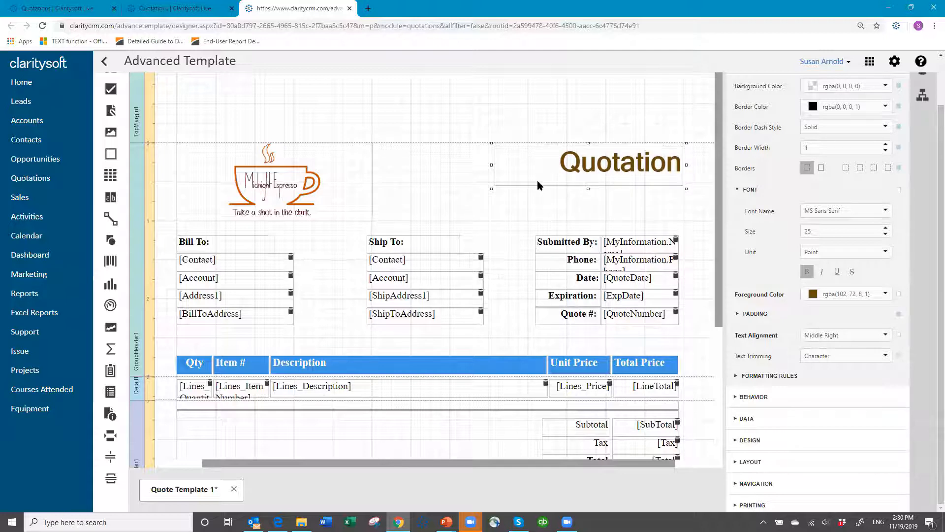
{"action": "key", "text": "Down"}
{"action": "key", "text": "Down"}
{"action": "key", "text": "Down"}
{"action": "key", "text": "Down"}
{"action": "key", "text": "Down"}
{"action": "key", "text": "Down"}
{"action": "key", "text": "Down"}
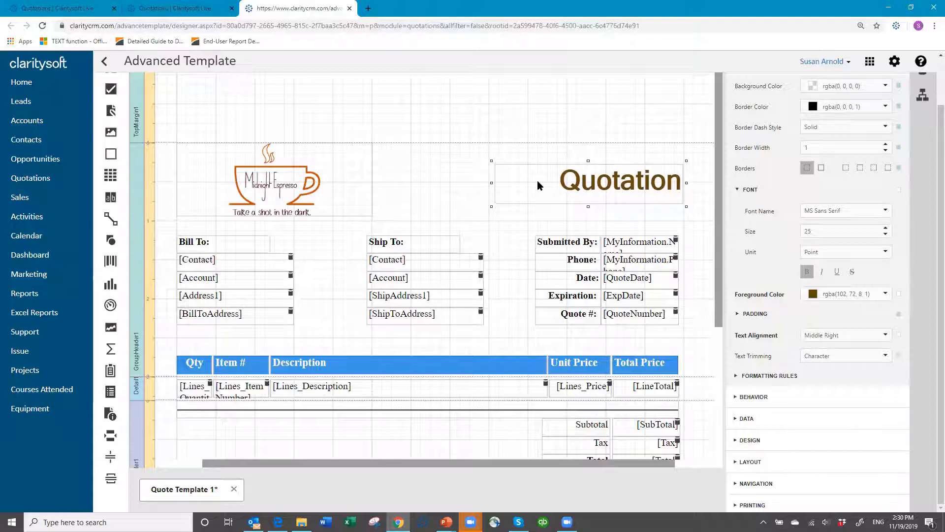
{"action": "key", "text": "Down"}
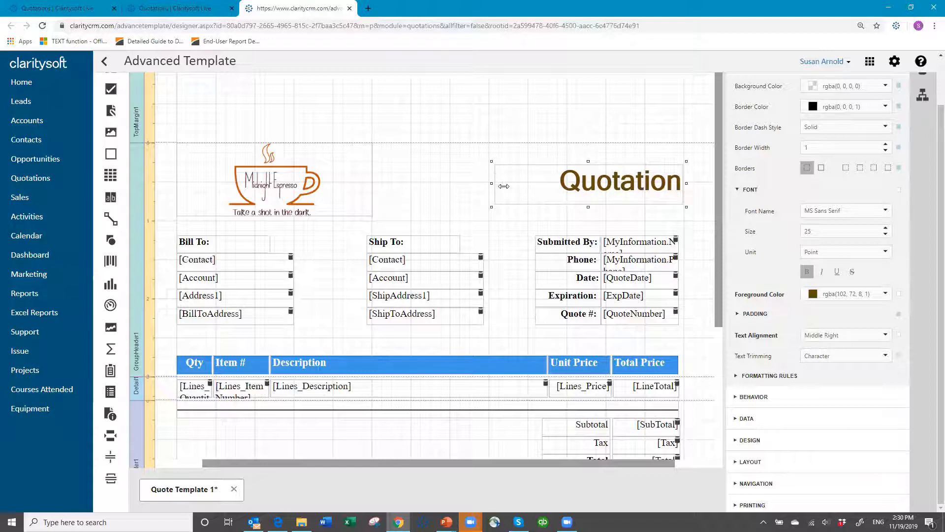
{"action": "left_click_drag", "start_coordinate": [503, 186], "coordinate": [527, 189]}
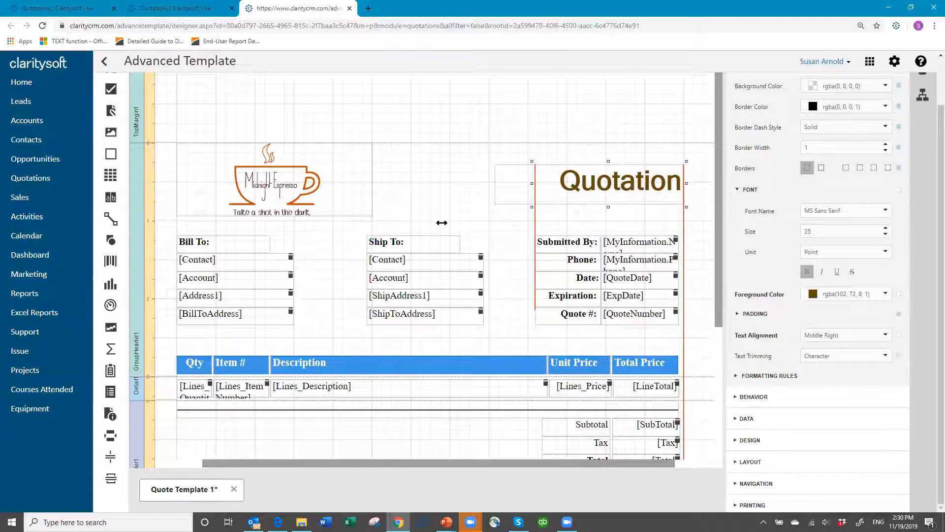
{"action": "left_click", "coordinate": [415, 241]}
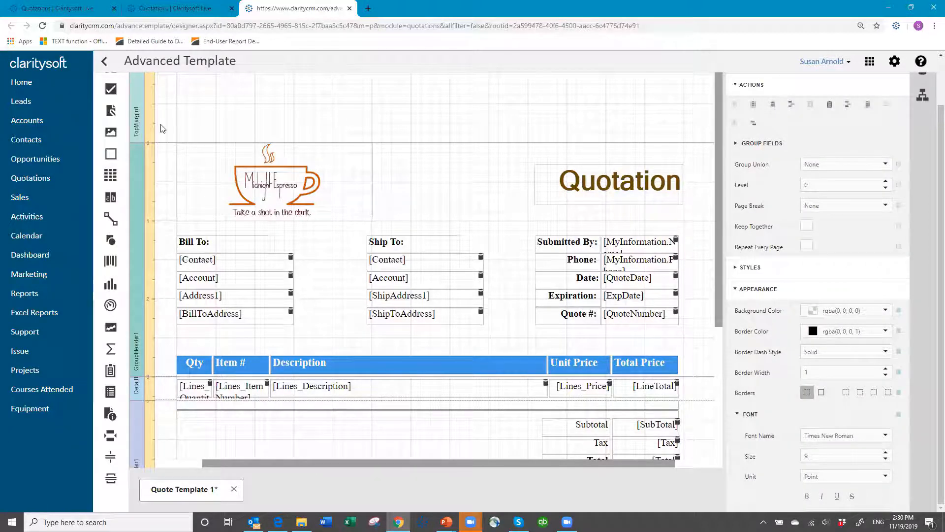
Save the quote template with the restyled Quotation heading.
{"action": "scroll", "coordinate": [188, 117], "scroll_direction": "up", "scroll_amount": 2}
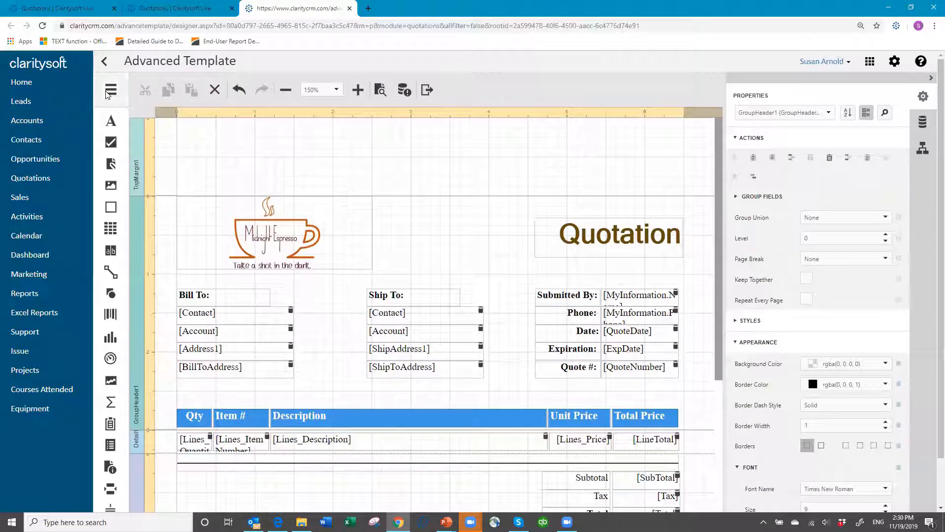
{"action": "left_click", "coordinate": [109, 92]}
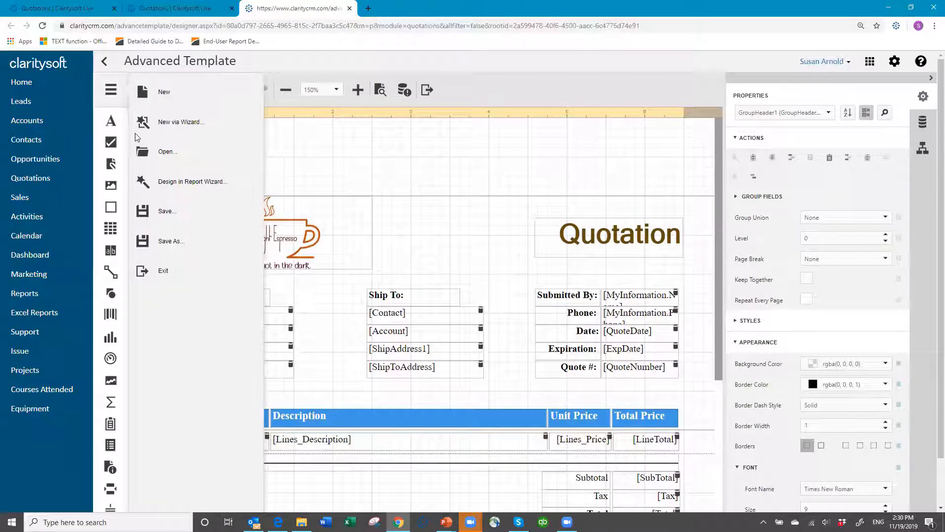
{"action": "left_click", "coordinate": [167, 210]}
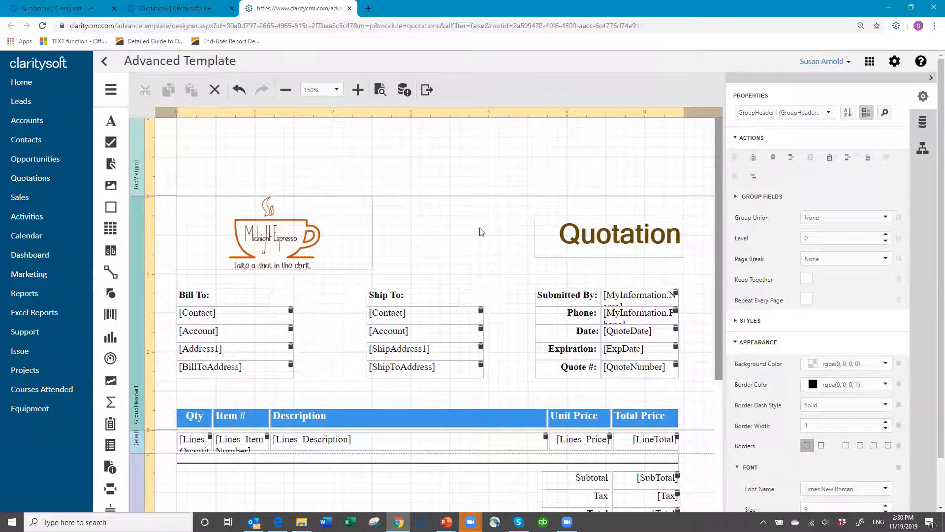
Enlarge the design view to 175% and insert a new column before Unit Price in the line-item header table.
{"action": "scroll", "coordinate": [464, 223], "scroll_direction": "down", "scroll_amount": 5}
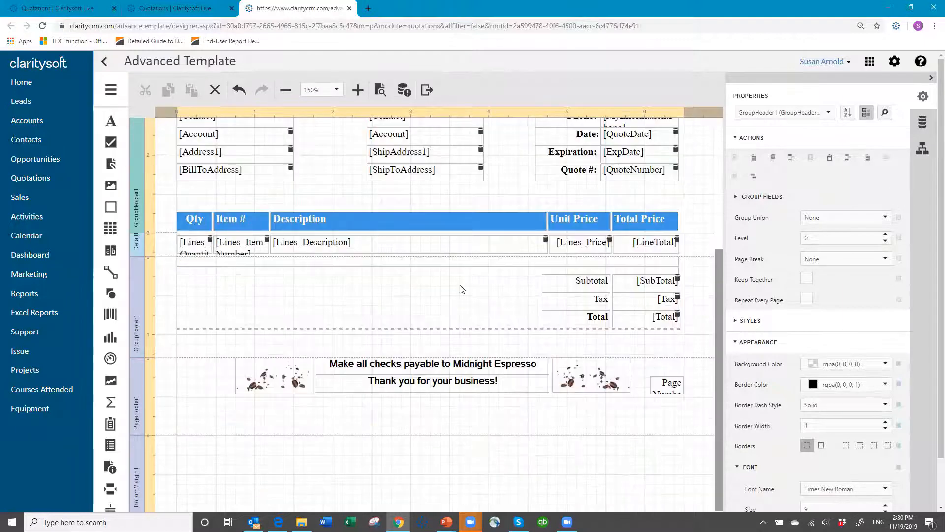
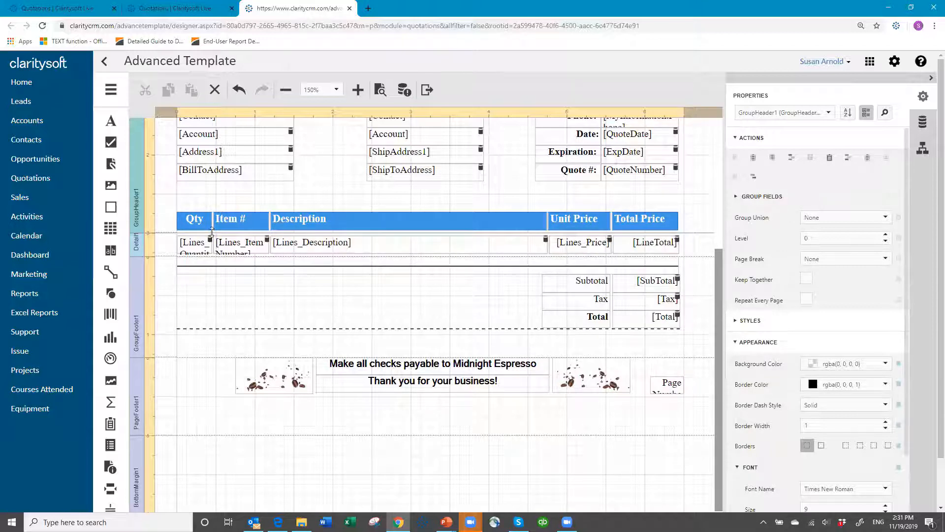
{"action": "left_click", "coordinate": [587, 222]}
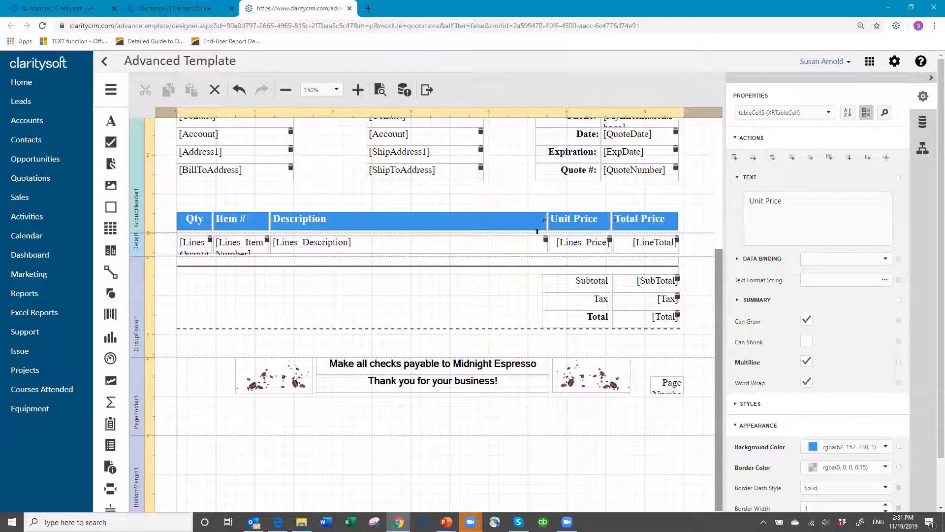
{"action": "left_click", "coordinate": [358, 92]}
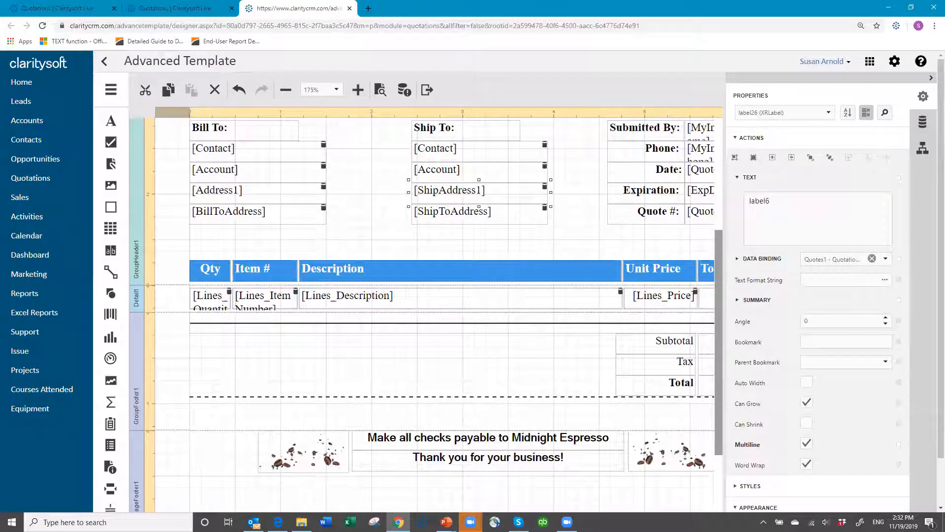
{"action": "left_click", "coordinate": [527, 498]}
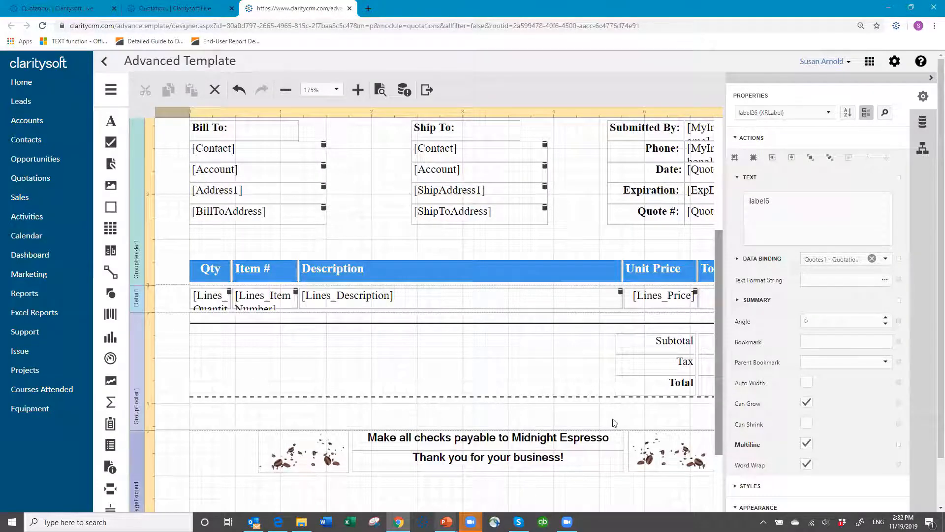
{"action": "left_click", "coordinate": [664, 272]}
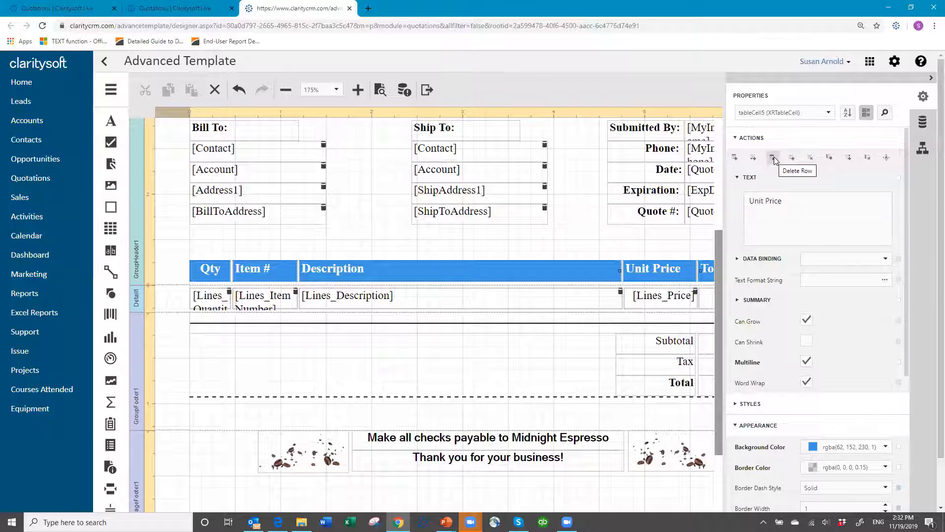
{"action": "left_click", "coordinate": [830, 158]}
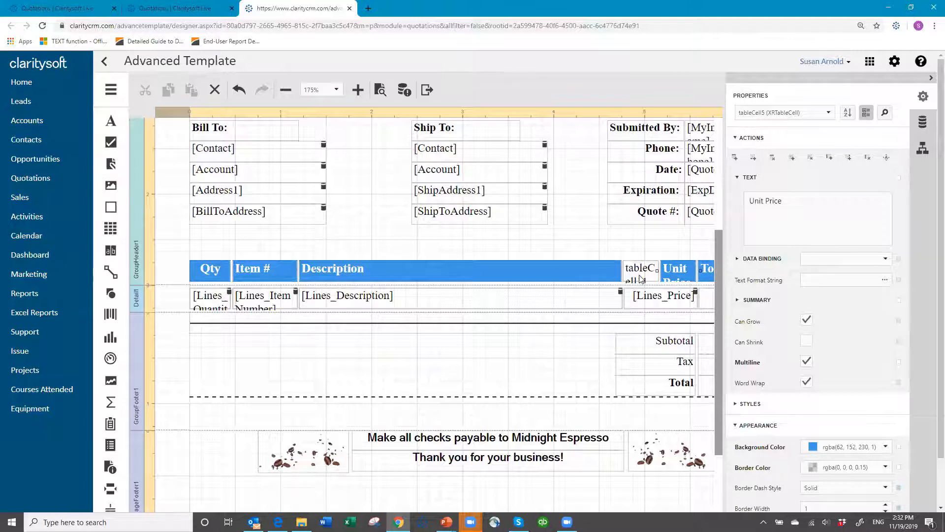
Insert a matching column before Lines_Price in the line-item detail row and label the new header cell Qty.
{"action": "left_click", "coordinate": [654, 299]}
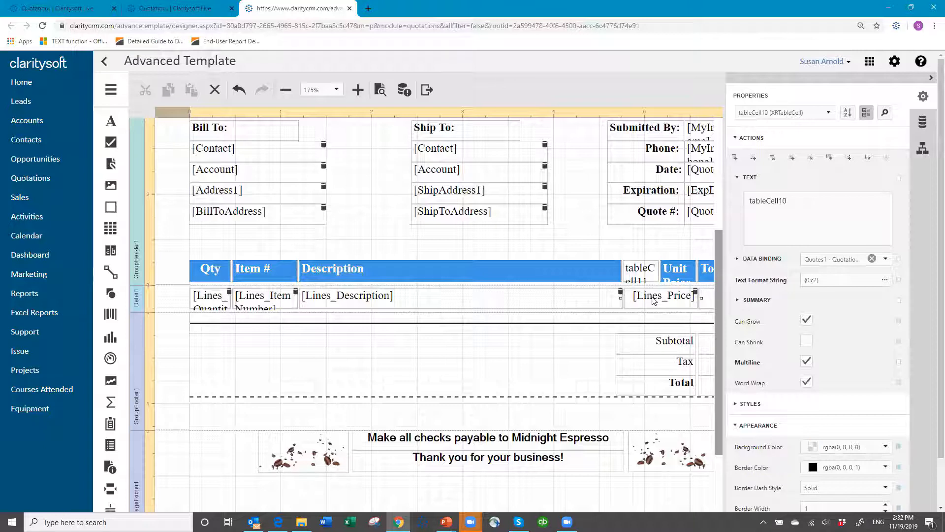
{"action": "left_click", "coordinate": [829, 159]}
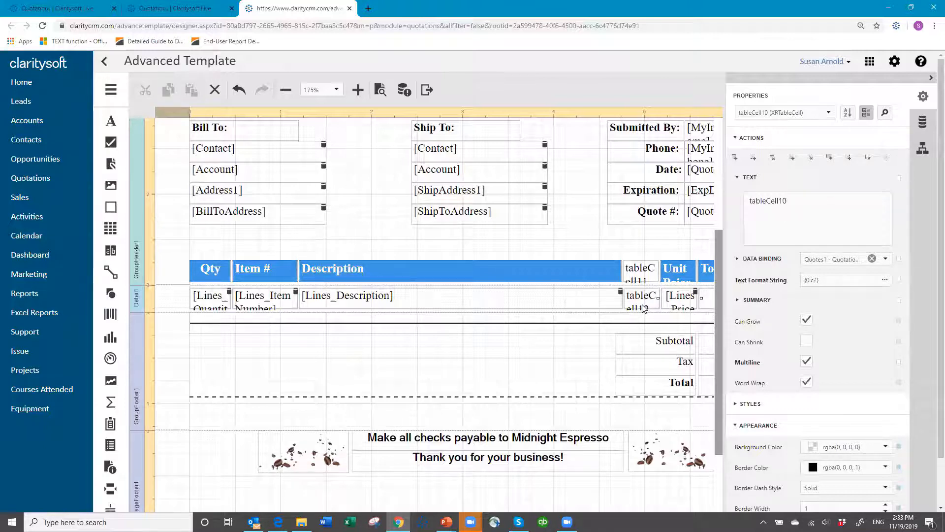
{"action": "left_click", "coordinate": [646, 269]}
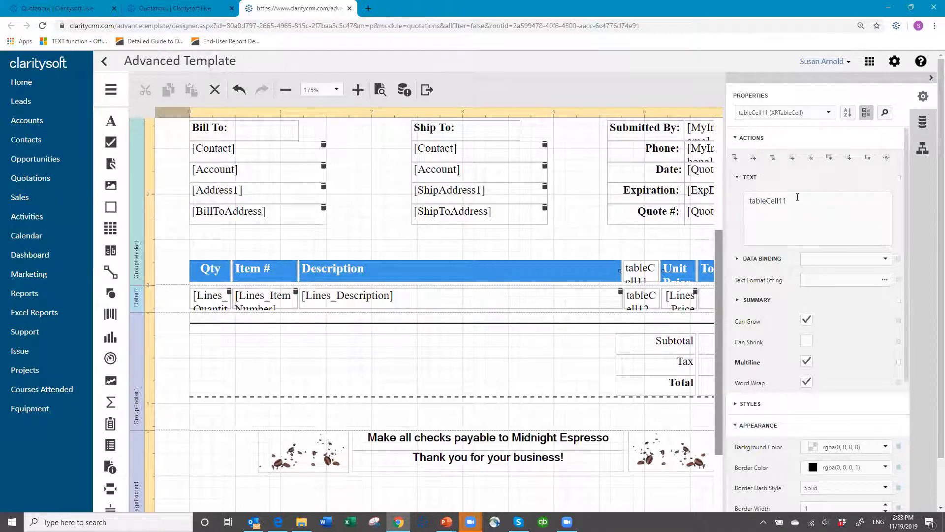
{"action": "left_click_drag", "start_coordinate": [790, 201], "coordinate": [733, 198]}
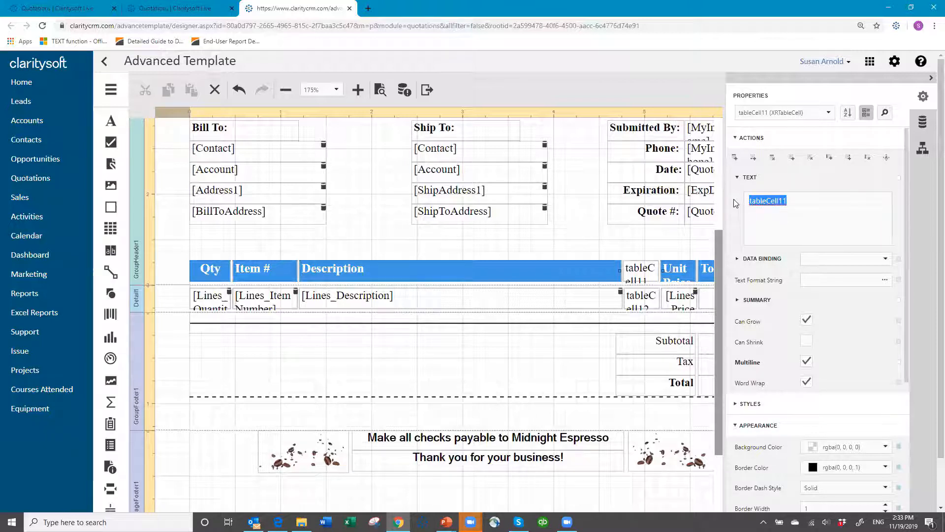
{"action": "type", "text": "Qty"}
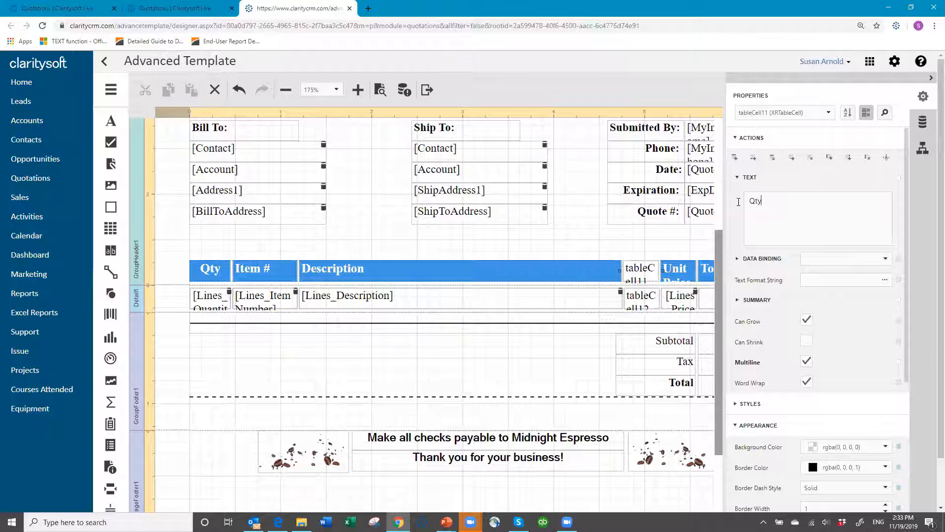
{"action": "left_click", "coordinate": [648, 274]}
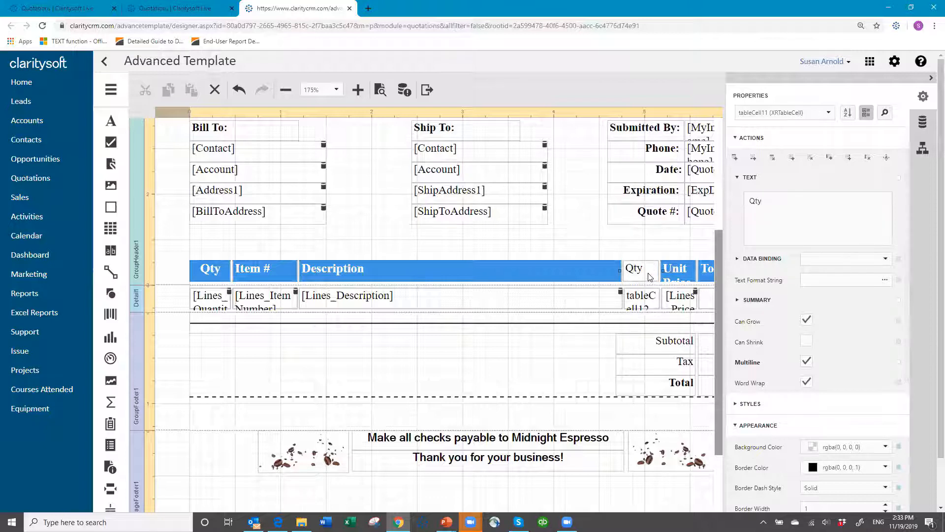
Bind the new detail cell below the Qty header to the Lines_Quantity field from QuotationDetails - (with ItemLines).
{"action": "left_click", "coordinate": [642, 299]}
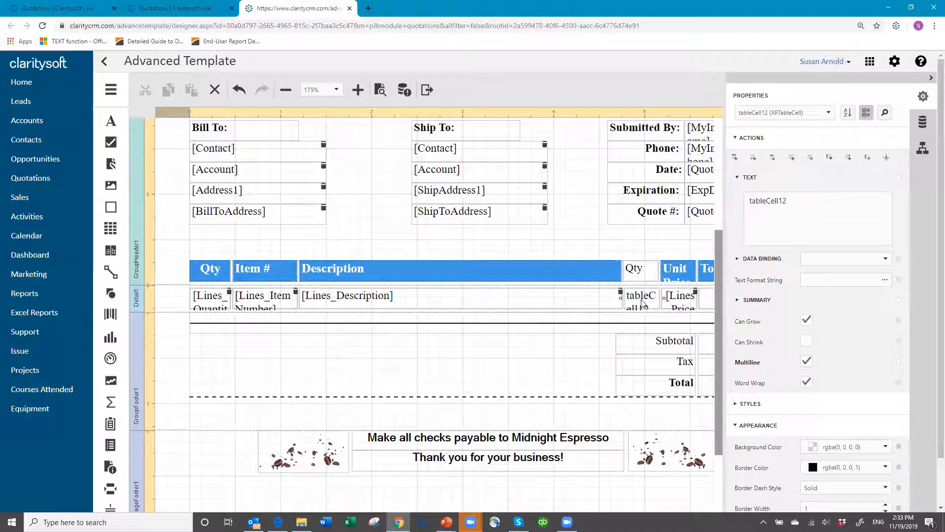
{"action": "left_click", "coordinate": [924, 122]}
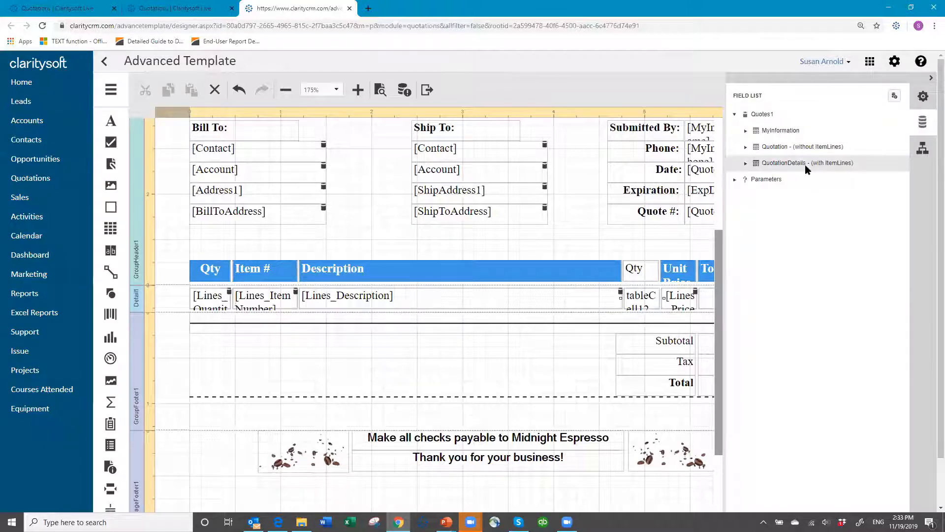
{"action": "left_click", "coordinate": [746, 163]}
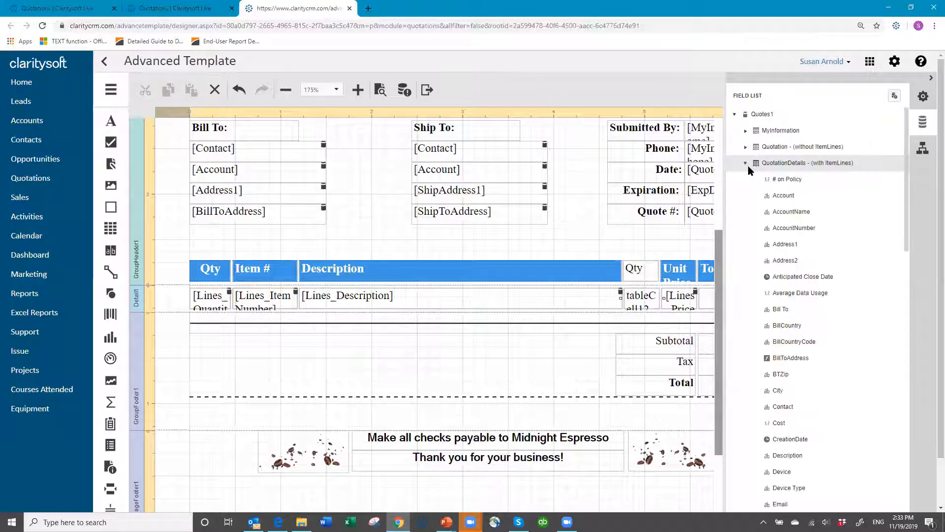
{"action": "scroll", "coordinate": [831, 335], "scroll_direction": "down", "scroll_amount": 8}
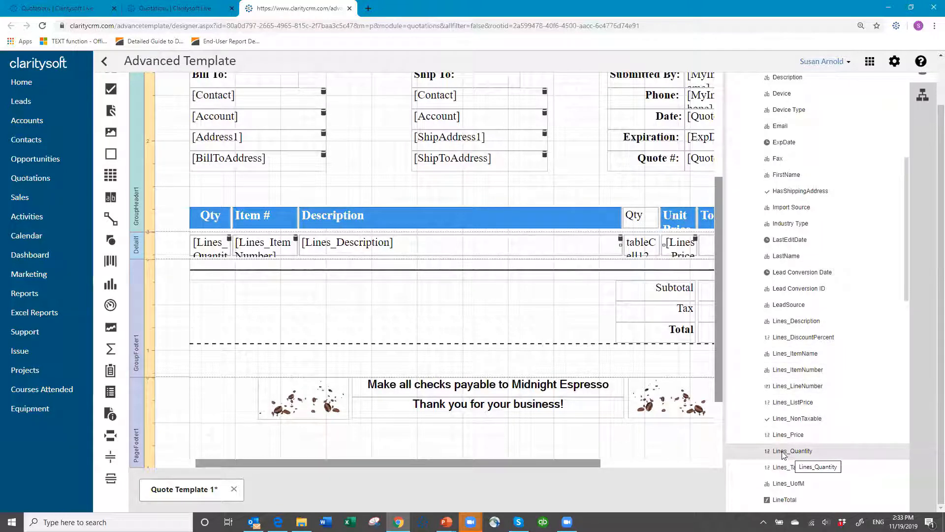
{"action": "left_click_drag", "start_coordinate": [783, 454], "coordinate": [639, 245]}
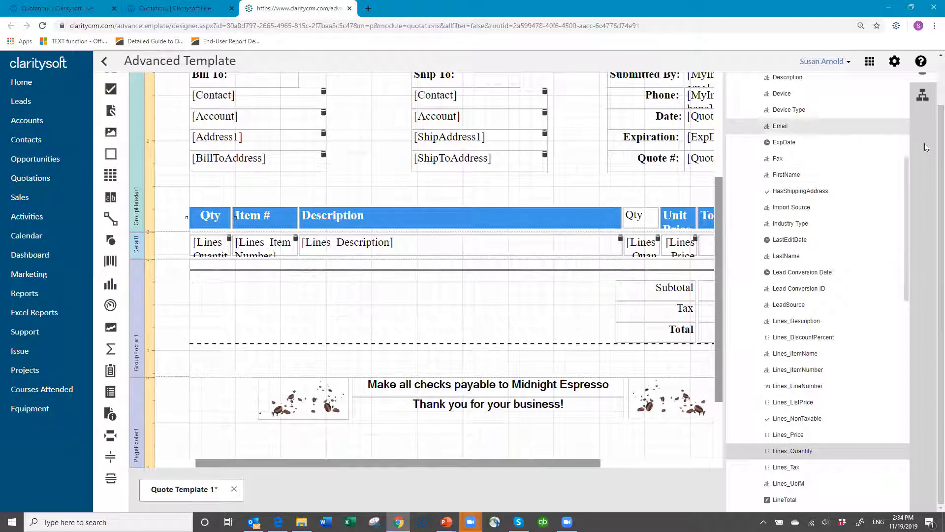
Delete the original Qty column before Item # from both the header row and the detail row.
{"action": "scroll", "coordinate": [923, 96], "scroll_direction": "up", "scroll_amount": 1}
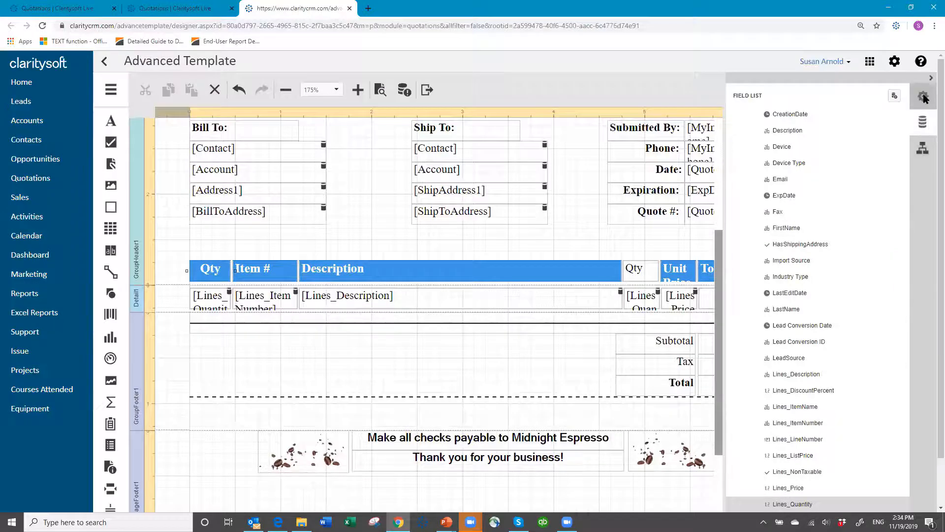
{"action": "left_click", "coordinate": [923, 97]}
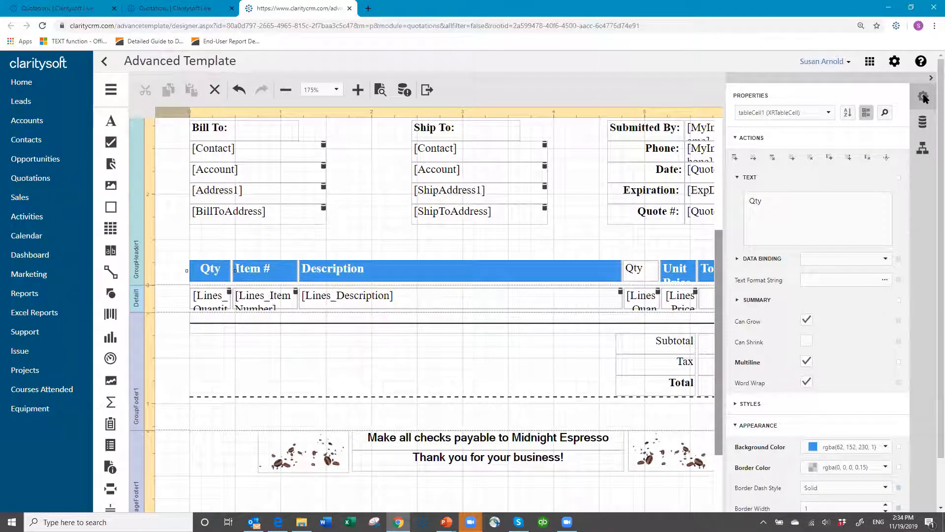
{"action": "left_click", "coordinate": [868, 158]}
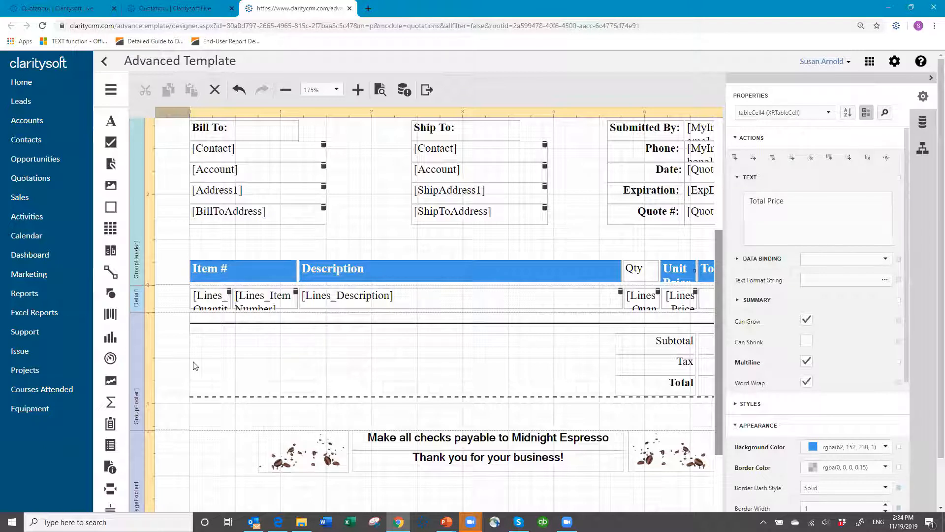
{"action": "left_click", "coordinate": [214, 304]}
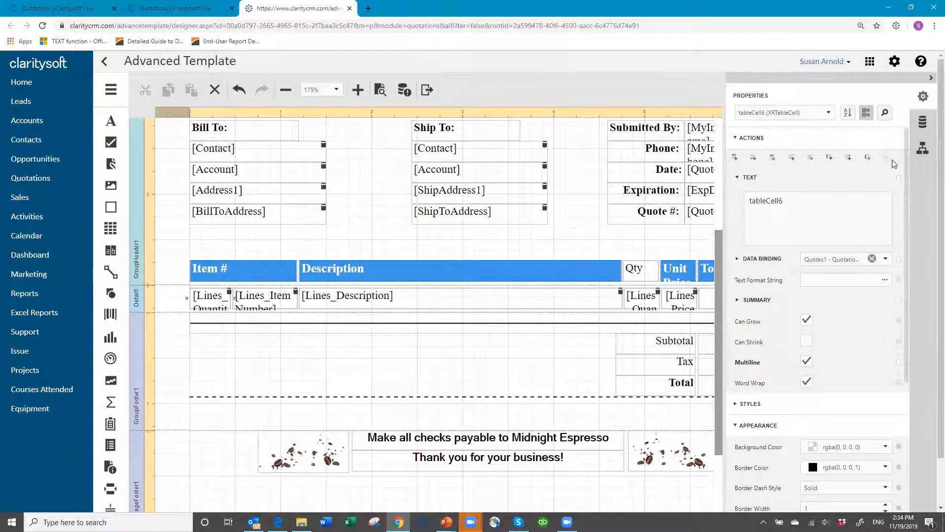
{"action": "left_click", "coordinate": [867, 158]}
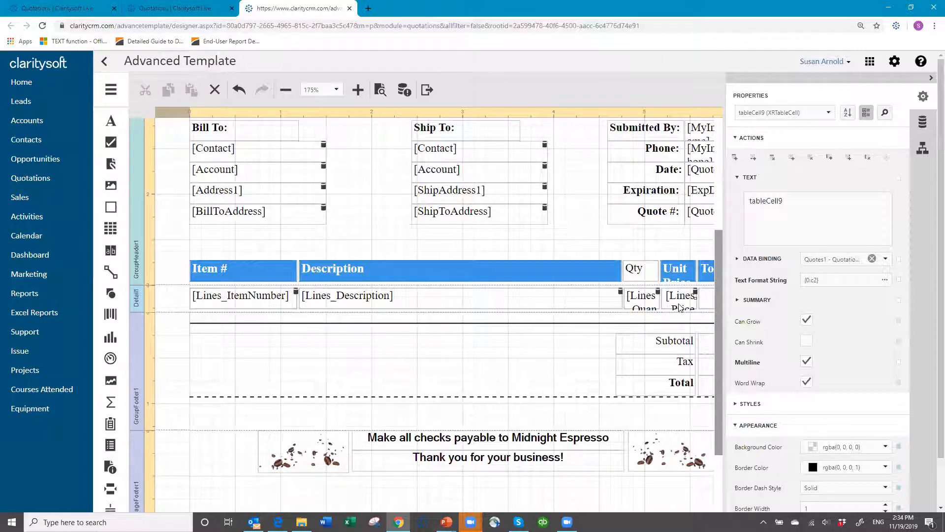
Narrow the Description header and detail cells together, moving their shared edge with Qty to about 4.3 on the ruler.
{"action": "left_click", "coordinate": [606, 269]}
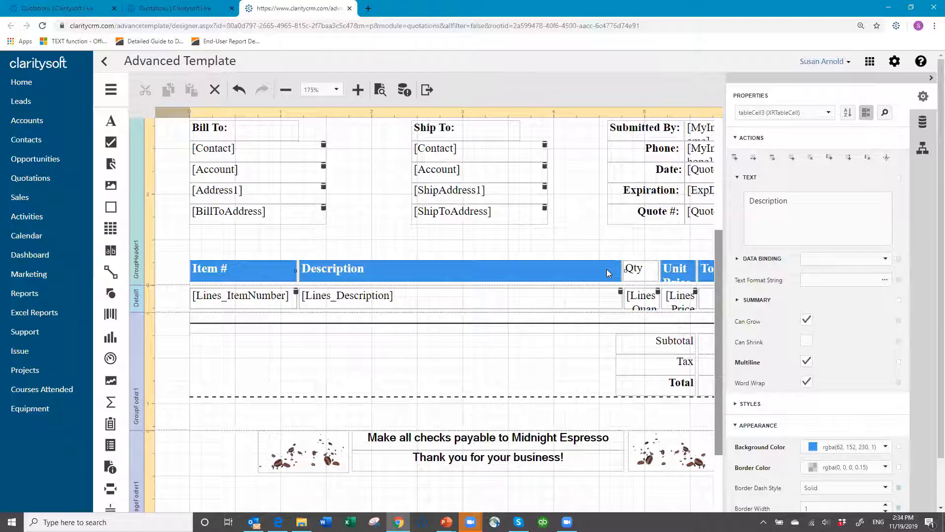
{"action": "left_click", "coordinate": [594, 303], "text": "ctrl"}
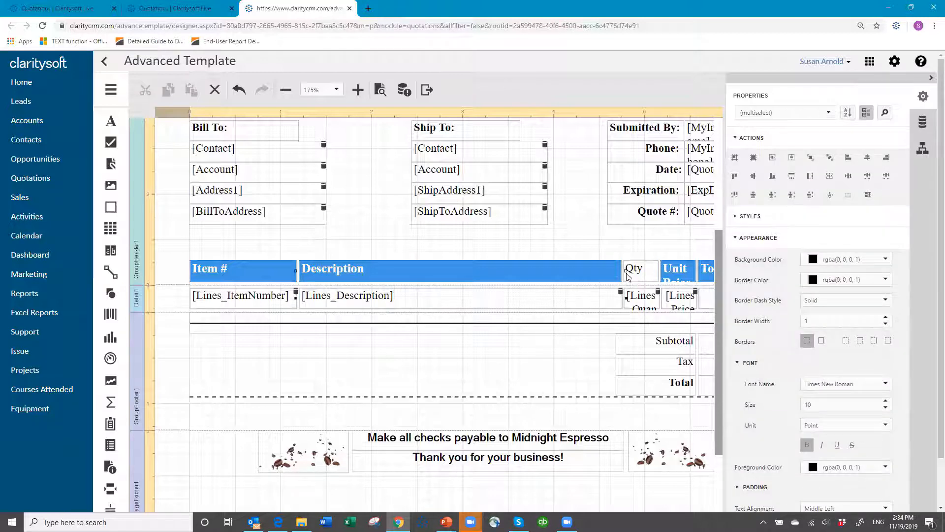
{"action": "left_click_drag", "start_coordinate": [624, 271], "coordinate": [580, 273]}
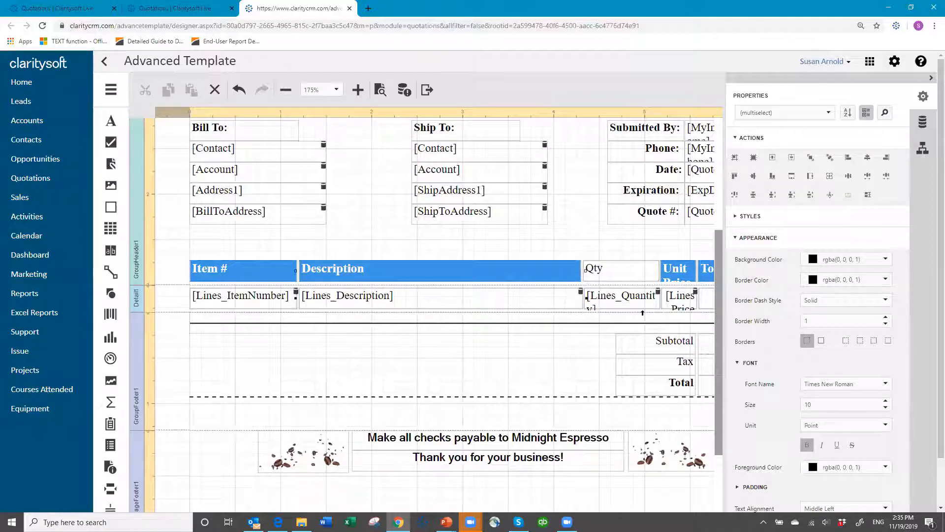
Narrow the Qty header and detail cells together to about 4.7 on the ruler, widening Unit Price to fit on one line.
{"action": "left_click", "coordinate": [644, 274]}
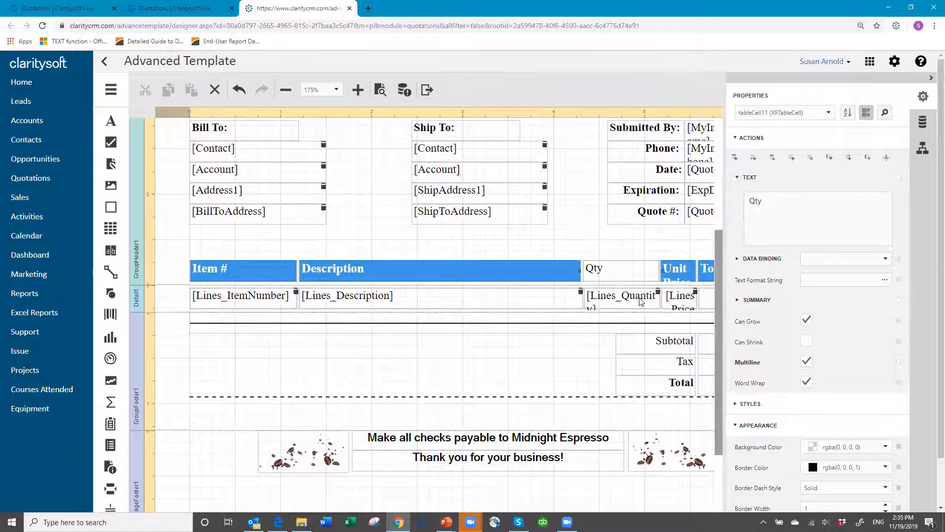
{"action": "left_click", "coordinate": [639, 301]}
{"action": "left_click", "coordinate": [665, 272], "text": "ctrl"}
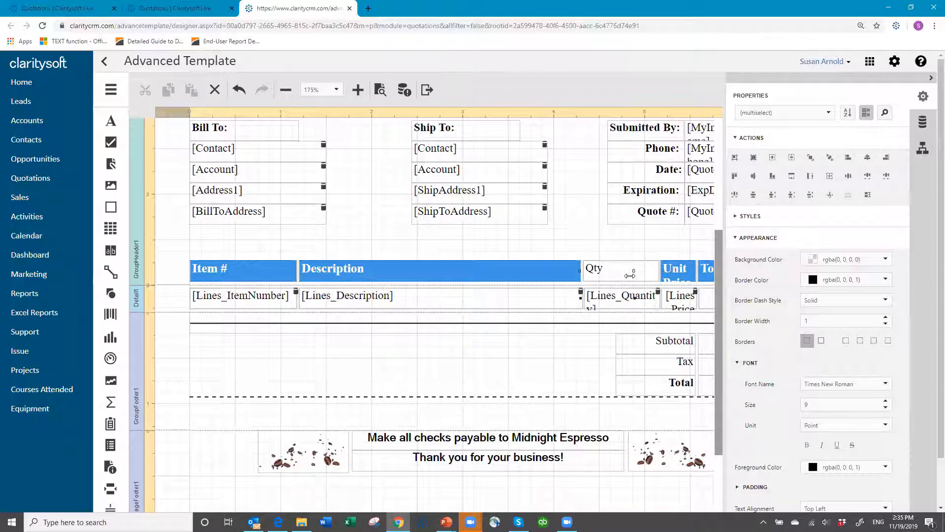
{"action": "left_click_drag", "start_coordinate": [622, 275], "coordinate": [618, 287]}
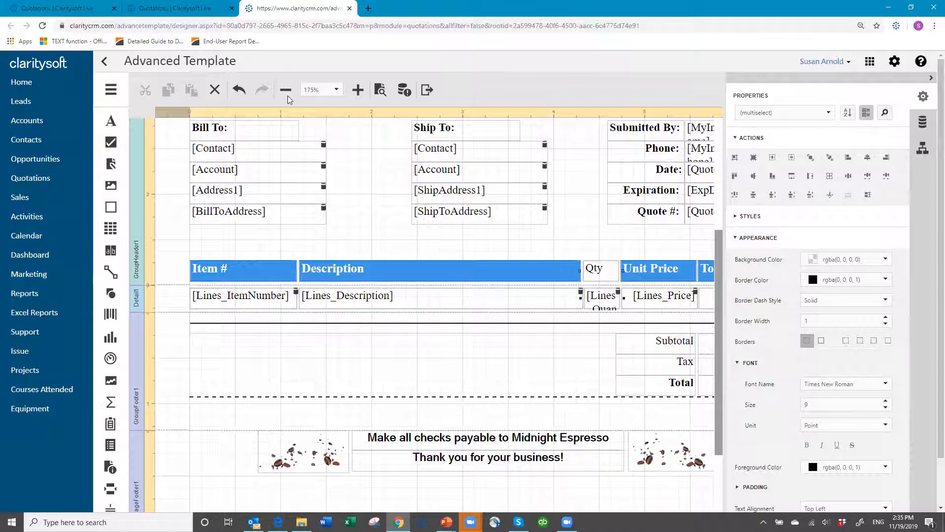
Reduce the design view to 150% and set the background color of all line-item header cells to hex 664808.
{"action": "left_click", "coordinate": [336, 90]}
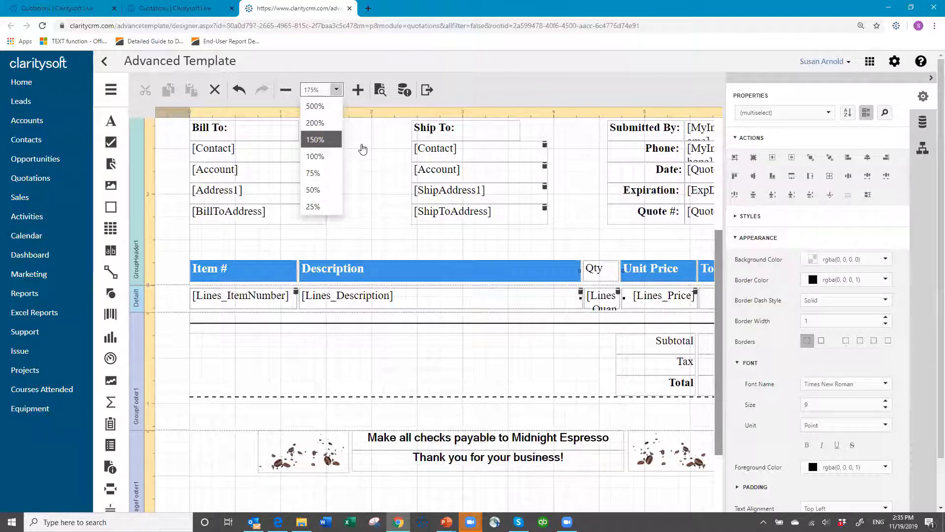
{"action": "left_click", "coordinate": [318, 139]}
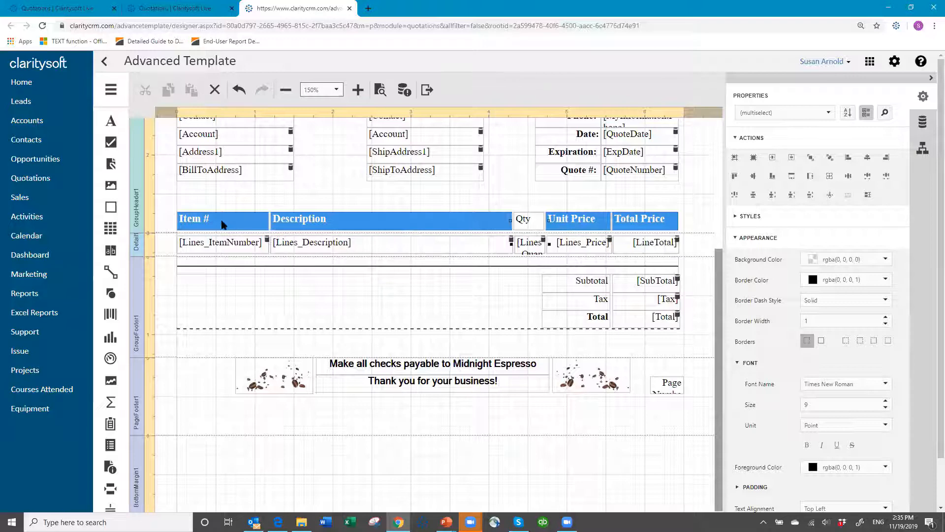
{"action": "left_click", "coordinate": [249, 217]}
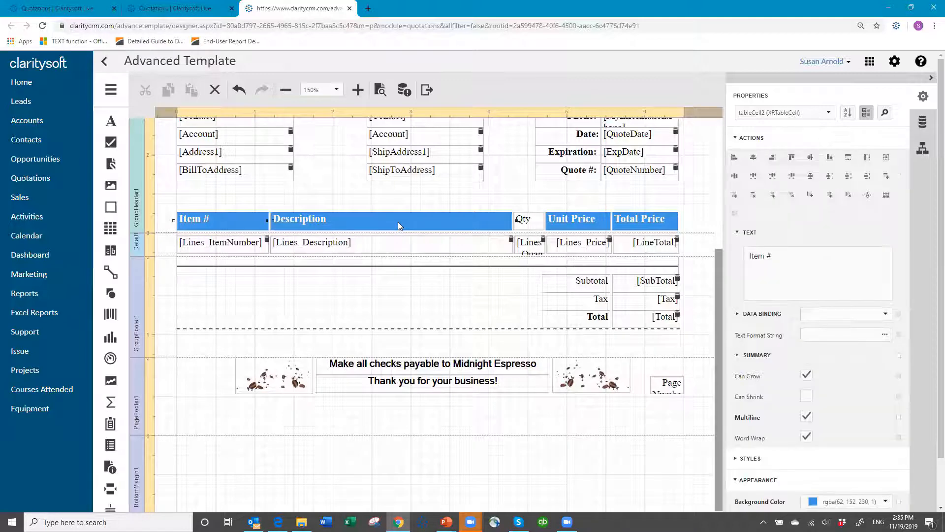
{"action": "left_click", "coordinate": [535, 223], "text": "ctrl"}
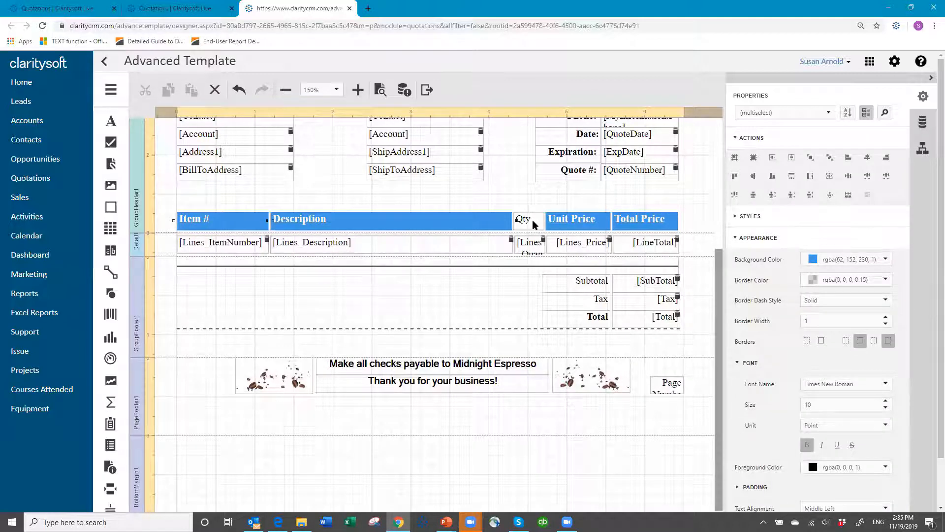
{"action": "left_click", "coordinate": [585, 223], "text": "ctrl"}
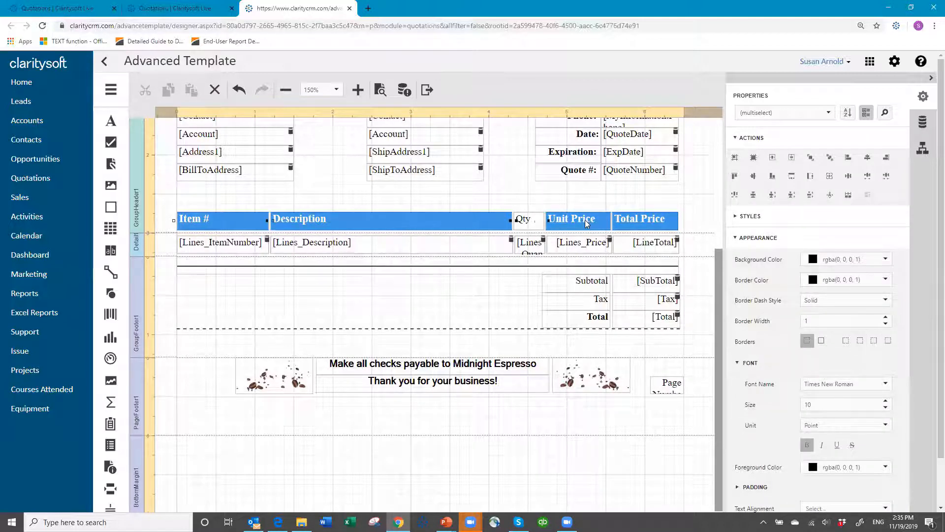
{"action": "left_click", "coordinate": [641, 221], "text": "ctrl"}
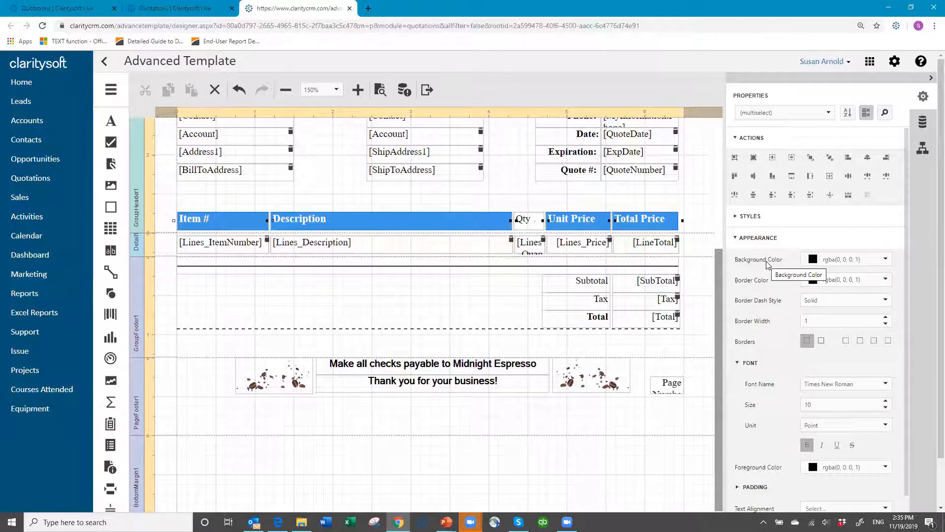
{"action": "left_click", "coordinate": [888, 260]}
{"action": "left_click", "coordinate": [885, 258]}
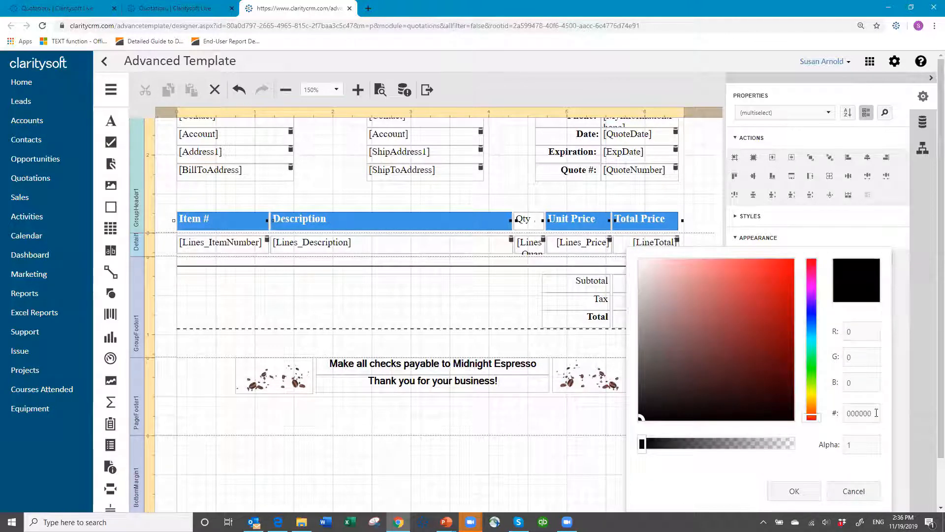
{"action": "left_click_drag", "start_coordinate": [870, 413], "coordinate": [824, 416]}
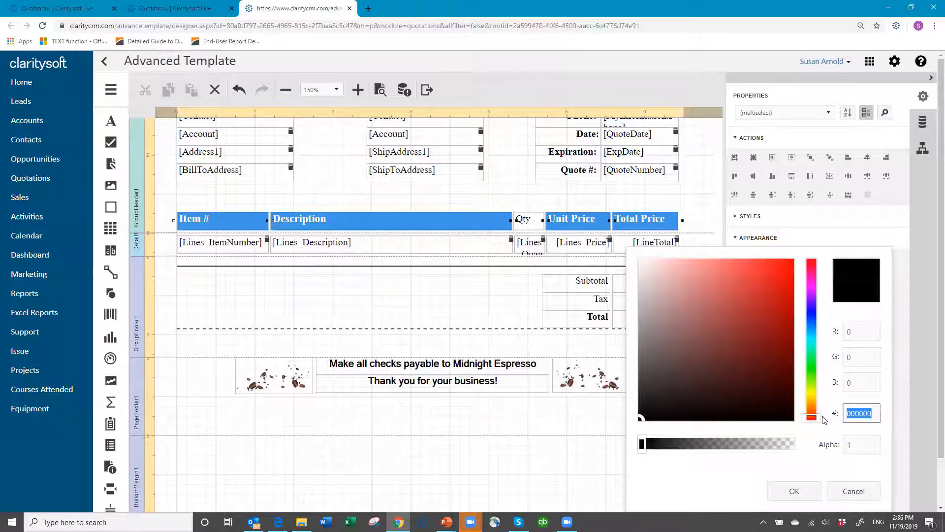
{"action": "type", "text": "664808"}
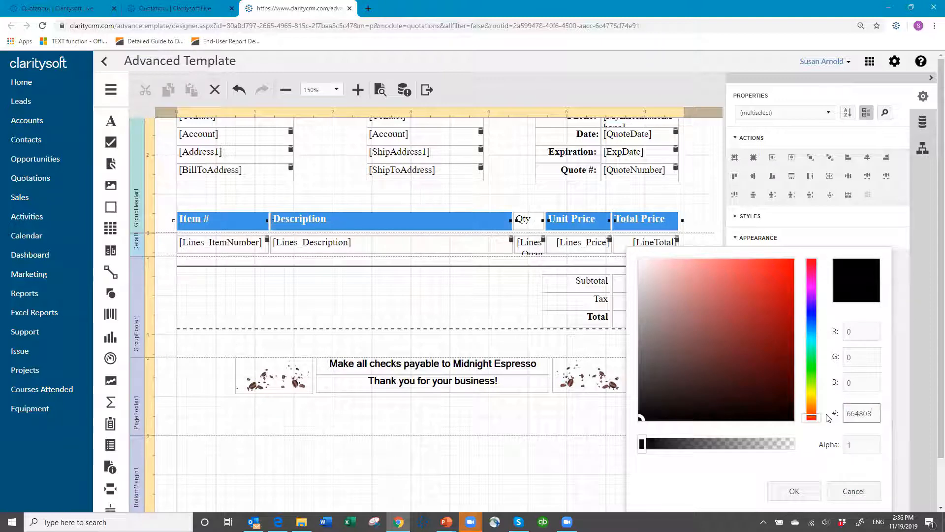
{"action": "left_click", "coordinate": [797, 491]}
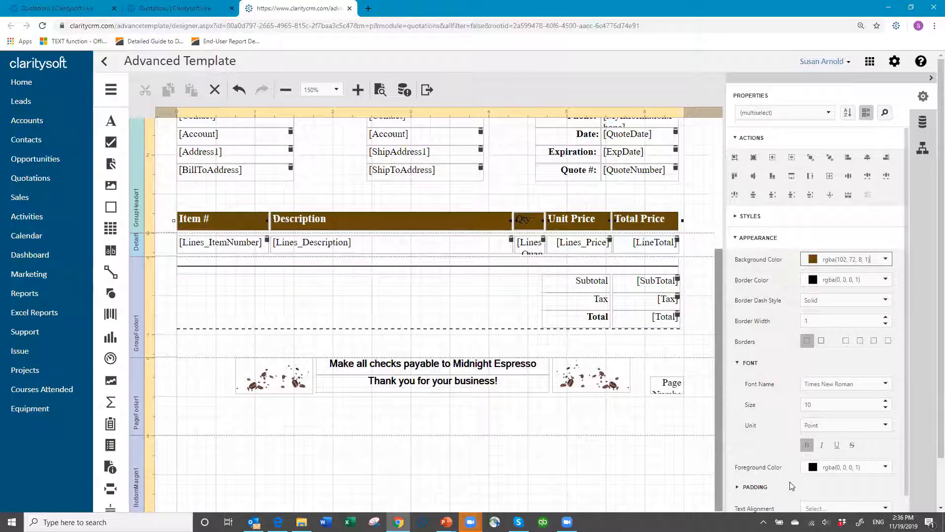
Change the font of the selected line-item header cells to MS Sans Serif.
{"action": "left_click", "coordinate": [885, 386]}
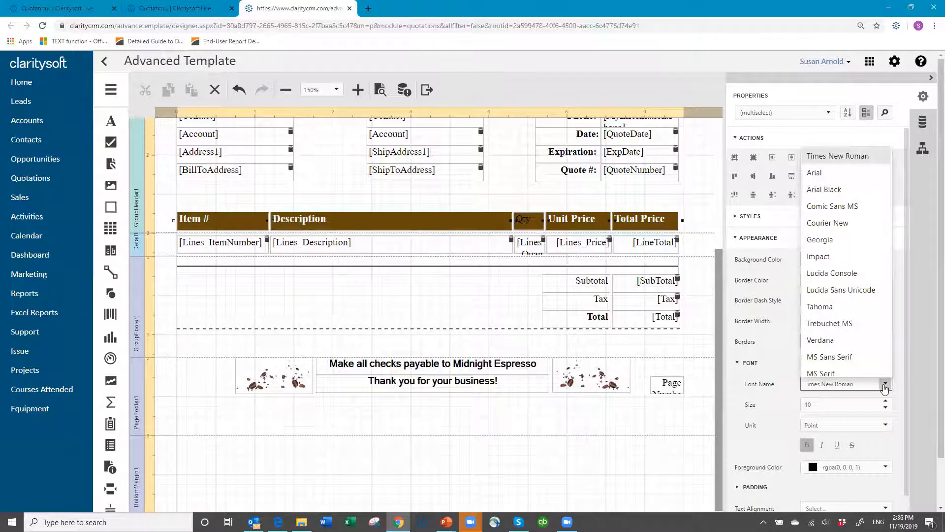
{"action": "left_click", "coordinate": [830, 360]}
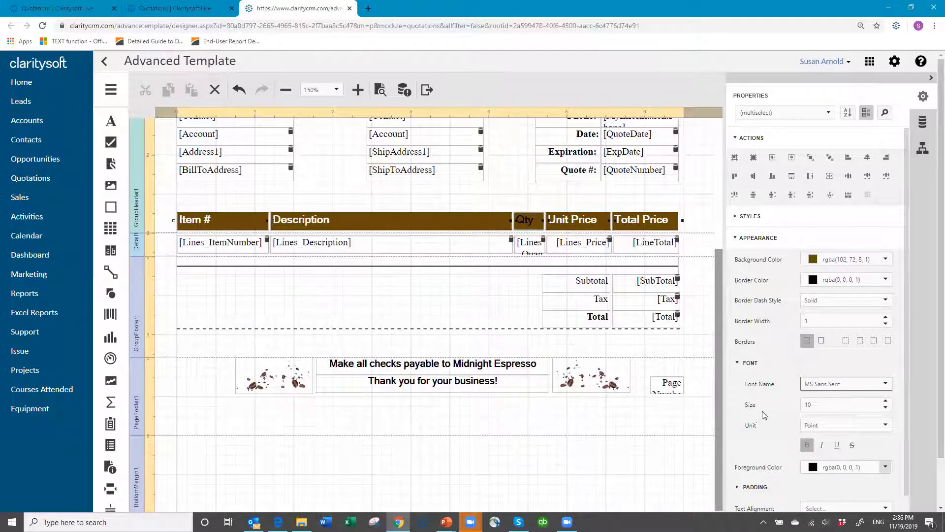
{"action": "scroll", "coordinate": [800, 446], "scroll_direction": "down", "scroll_amount": 3}
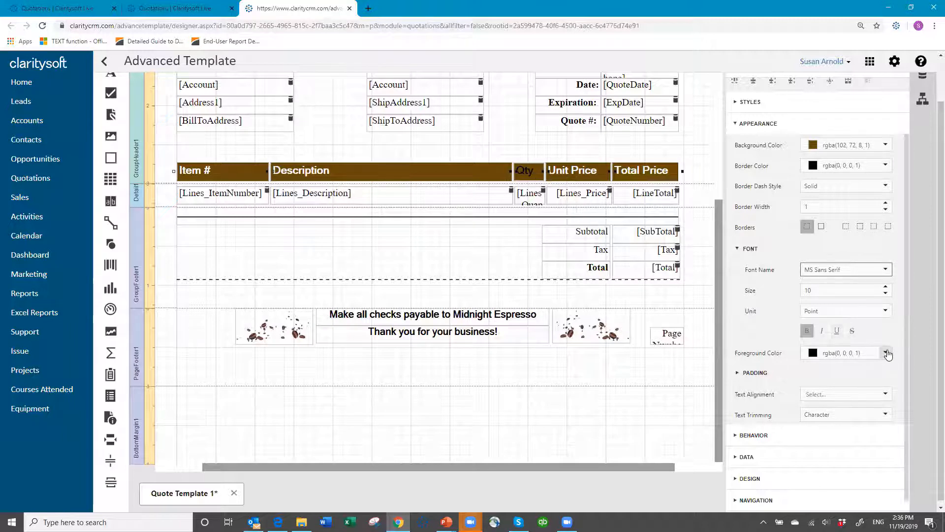
Set the foreground color of the selected line-item header cells to near-white, hex fcfafa.
{"action": "left_click", "coordinate": [886, 353]}
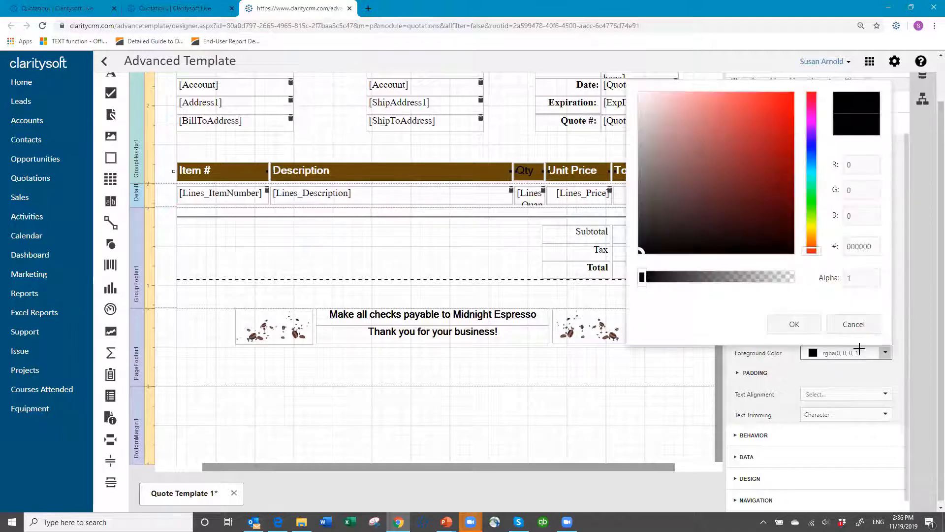
{"action": "left_click", "coordinate": [639, 92]}
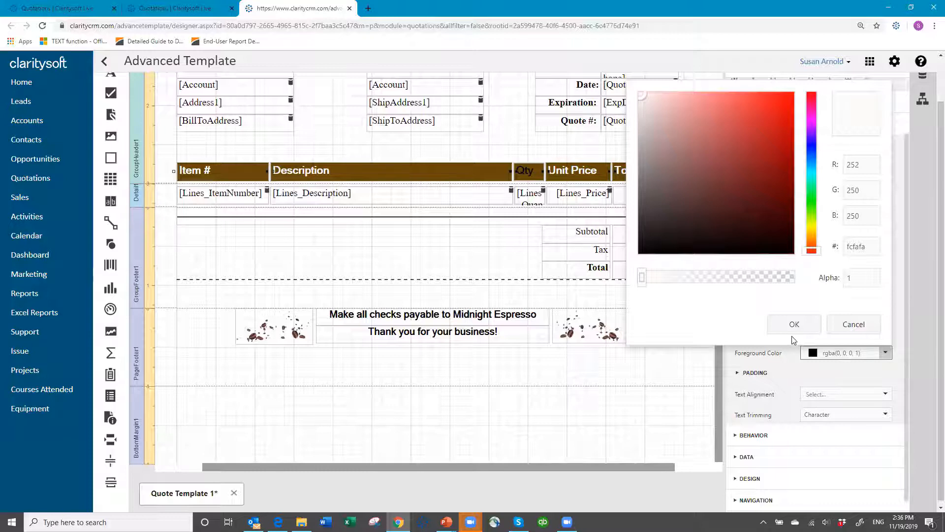
{"action": "left_click", "coordinate": [777, 331]}
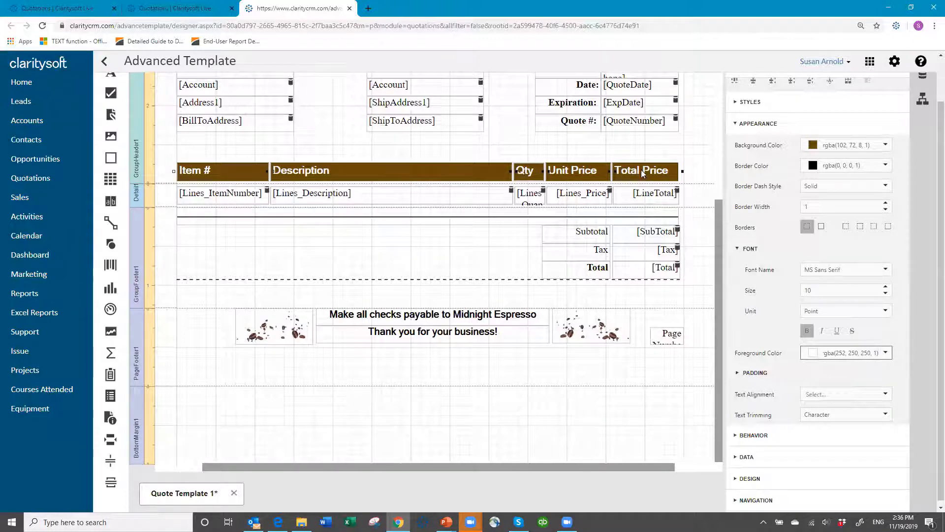
Change the font of all line-item detail cells, from item number to line total, to MS Sans Serif.
{"action": "left_click", "coordinate": [469, 201]}
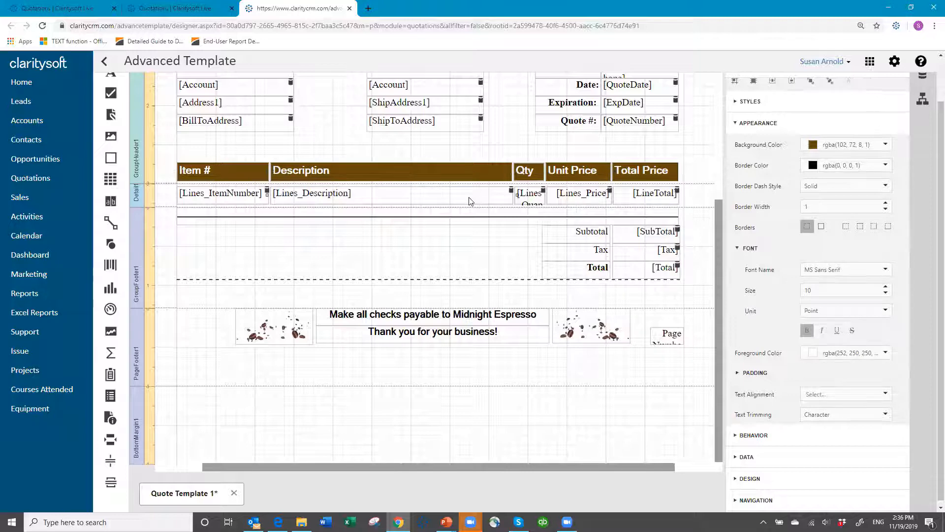
{"action": "left_click", "coordinate": [192, 218]}
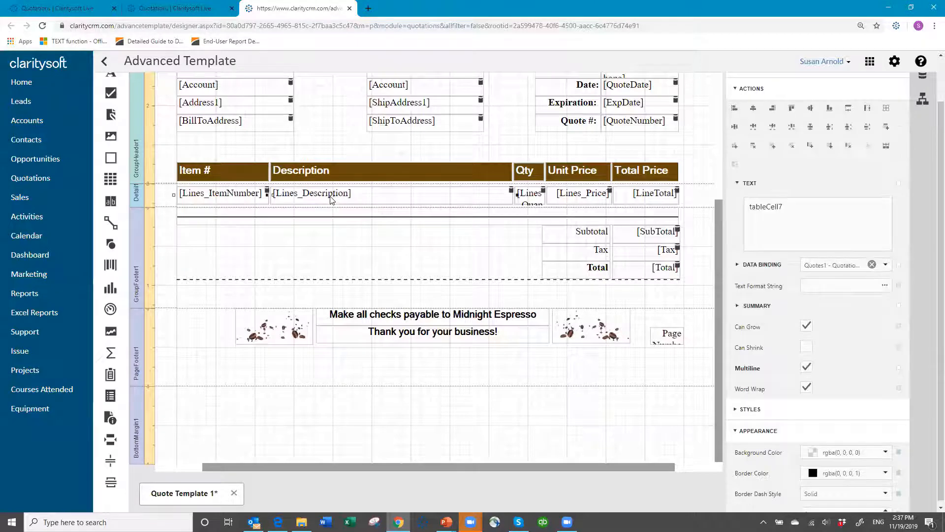
{"action": "left_click", "coordinate": [523, 204]}
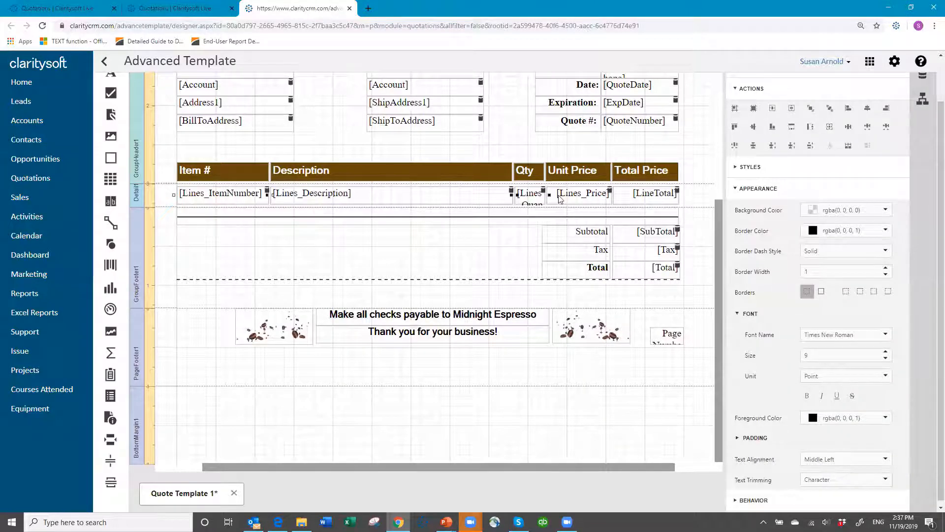
{"action": "left_click", "coordinate": [589, 196], "text": "ctrl"}
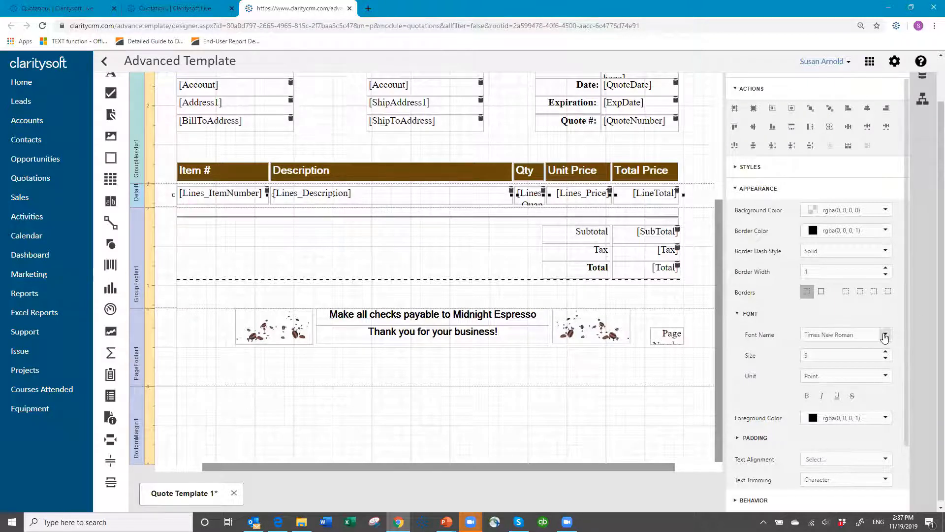
{"action": "left_click", "coordinate": [885, 336]}
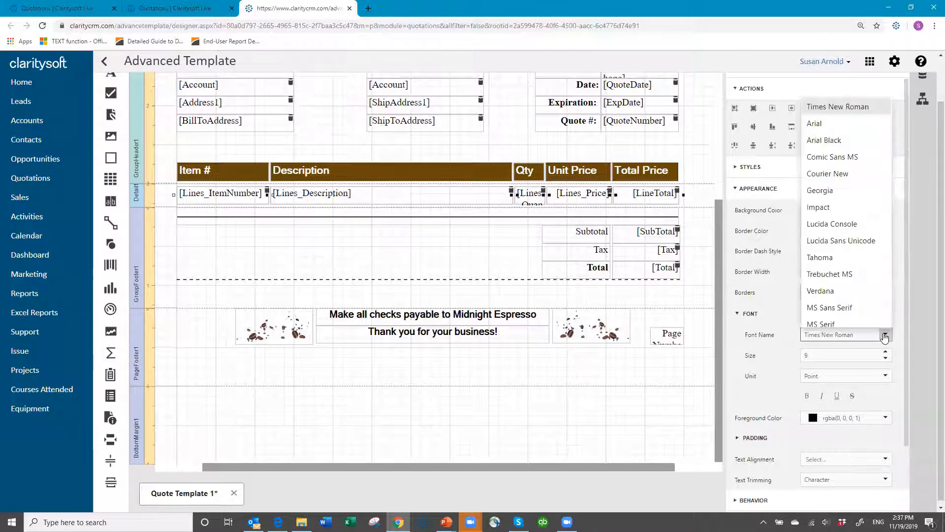
{"action": "left_click", "coordinate": [855, 308]}
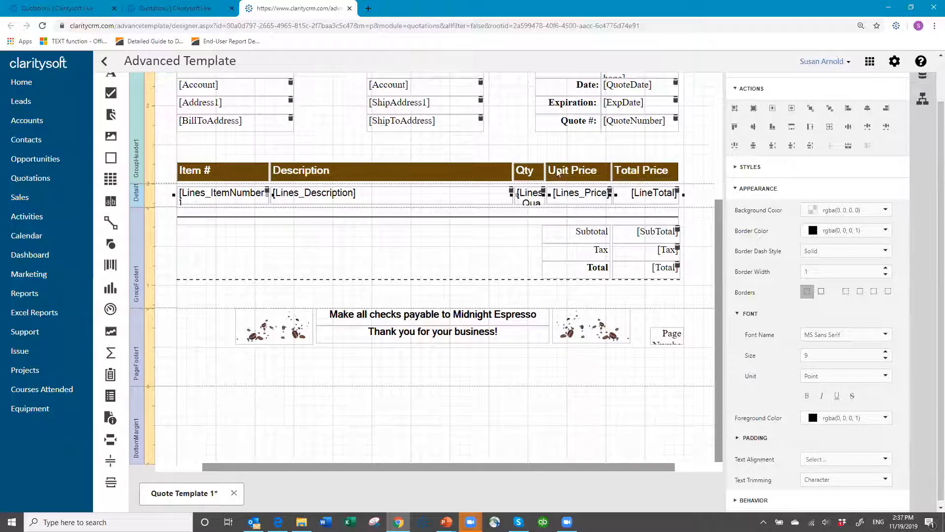
Set the text alignment of the Qty header cell to Middle Center.
{"action": "left_click", "coordinate": [526, 171]}
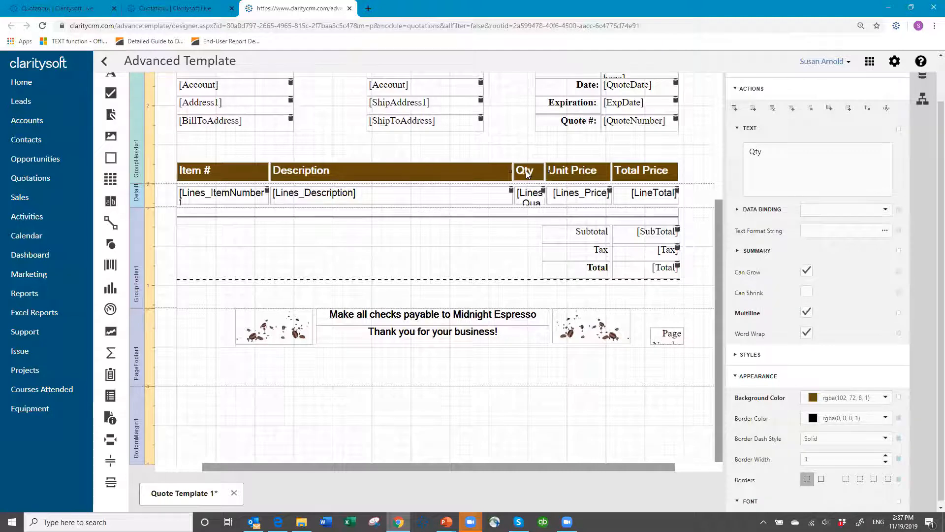
{"action": "scroll", "coordinate": [820, 329], "scroll_direction": "down", "scroll_amount": 5}
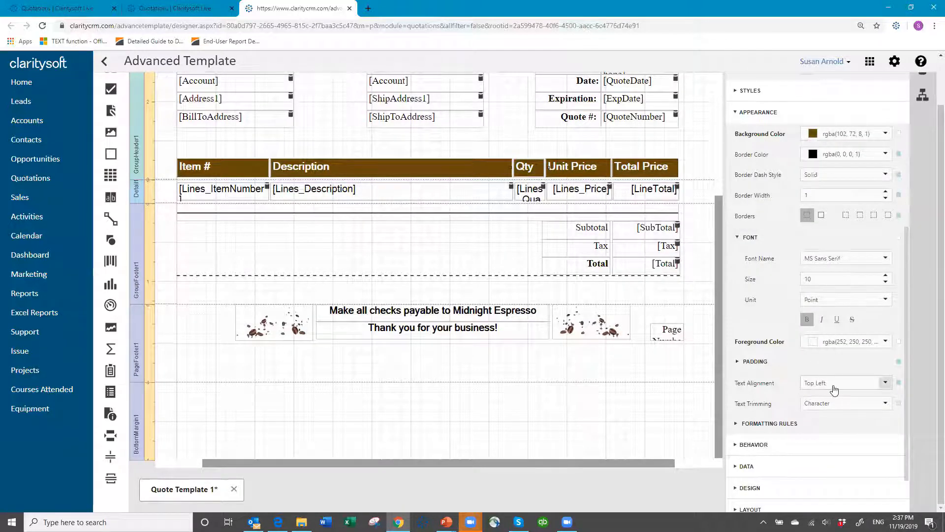
{"action": "left_click", "coordinate": [886, 383]}
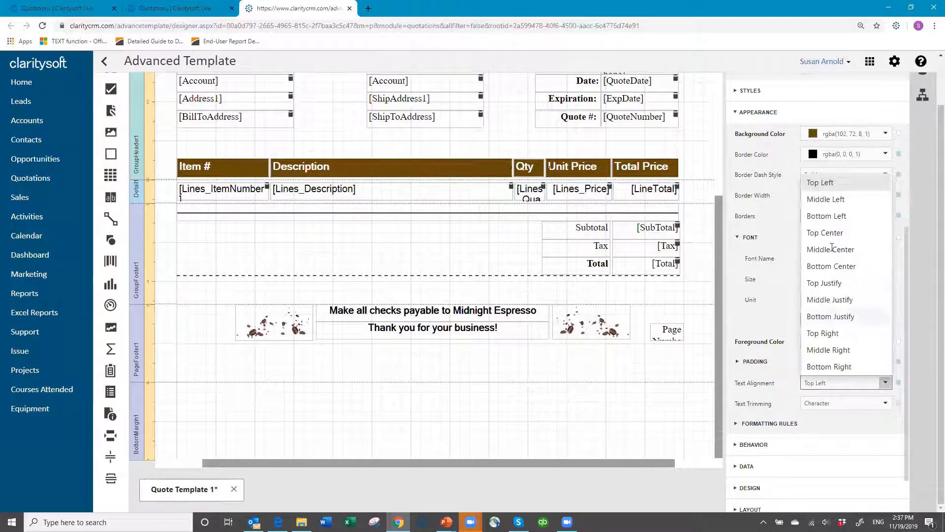
{"action": "scroll", "coordinate": [844, 301], "scroll_direction": "up", "scroll_amount": 1}
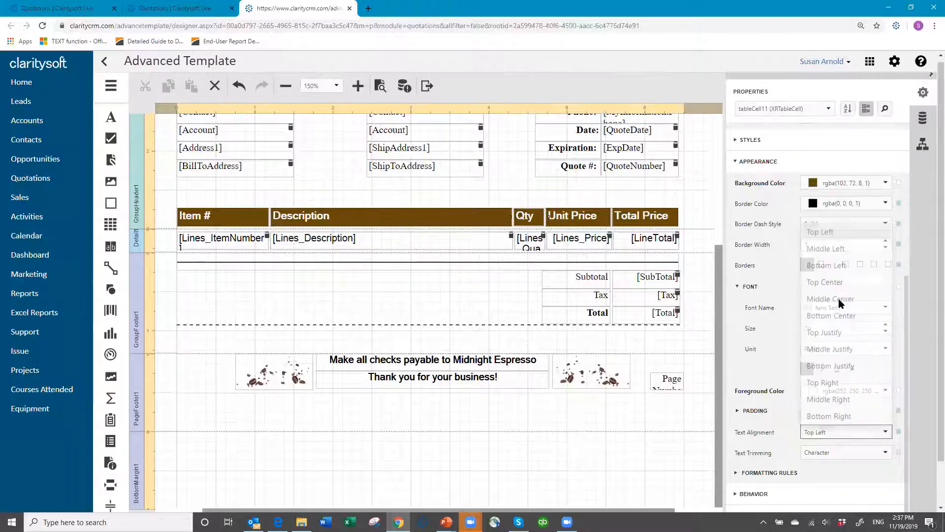
{"action": "left_click", "coordinate": [885, 433]}
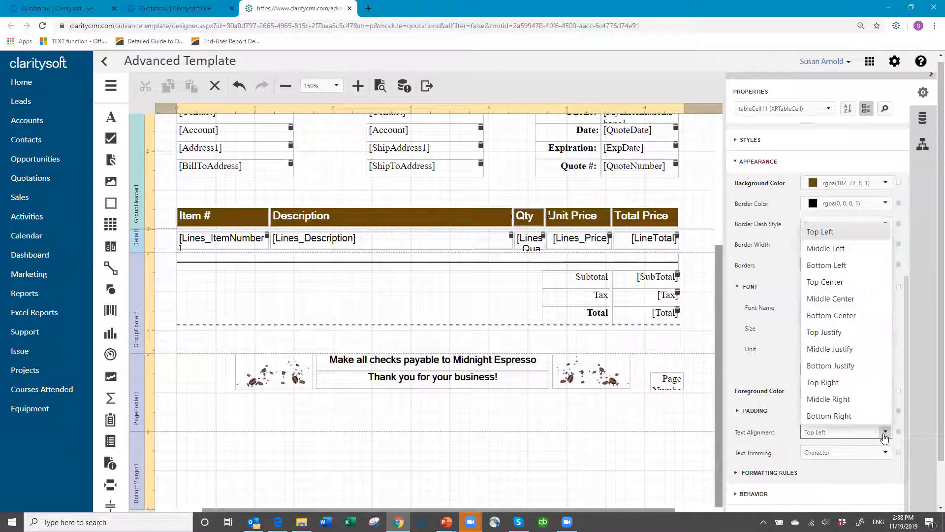
{"action": "left_click", "coordinate": [827, 299]}
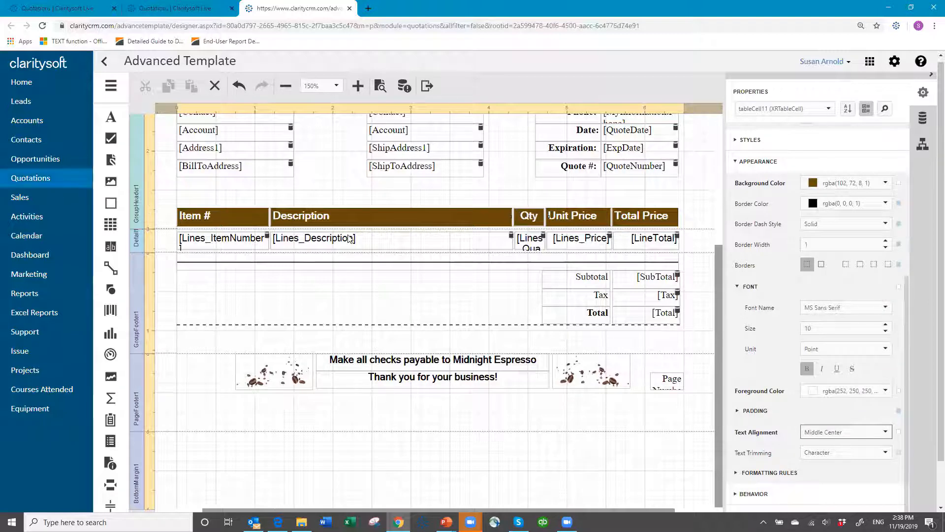
Check the Description header's text alignment and set the Unit Price header's alignment to Middle Center.
{"action": "left_click", "coordinate": [321, 221]}
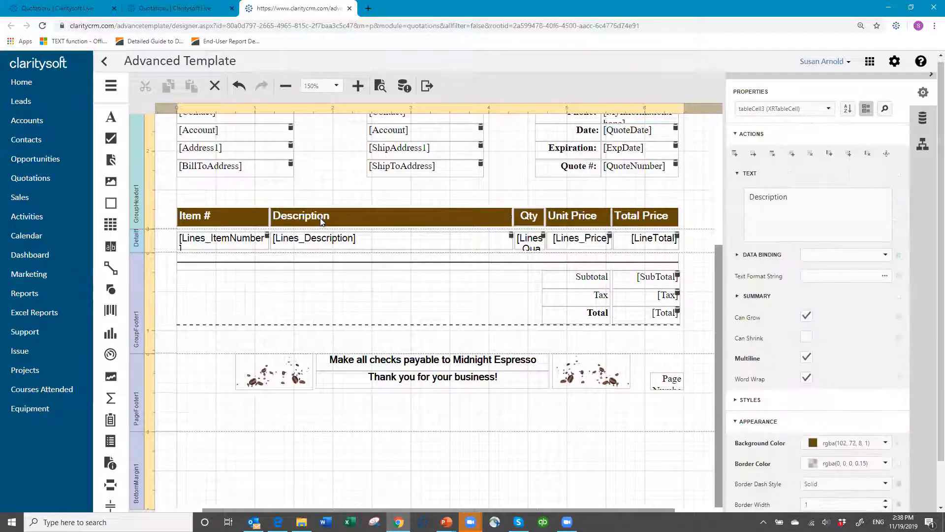
{"action": "scroll", "coordinate": [803, 347], "scroll_direction": "down", "scroll_amount": 5}
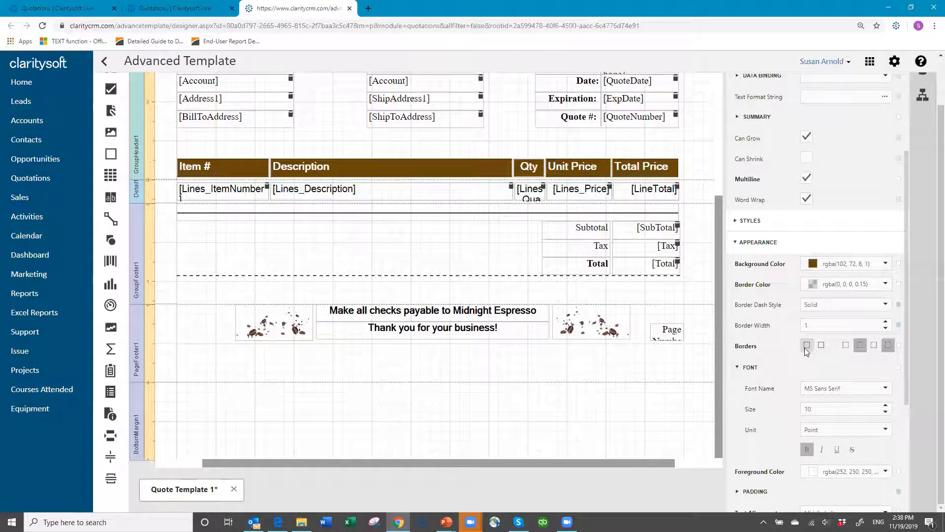
{"action": "scroll", "coordinate": [805, 350], "scroll_direction": "down", "scroll_amount": 4}
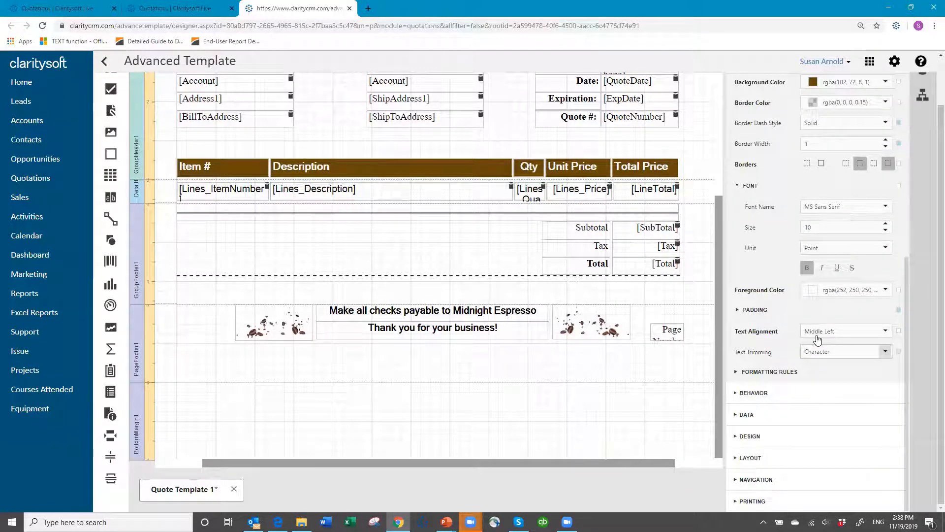
{"action": "left_click", "coordinate": [577, 168]}
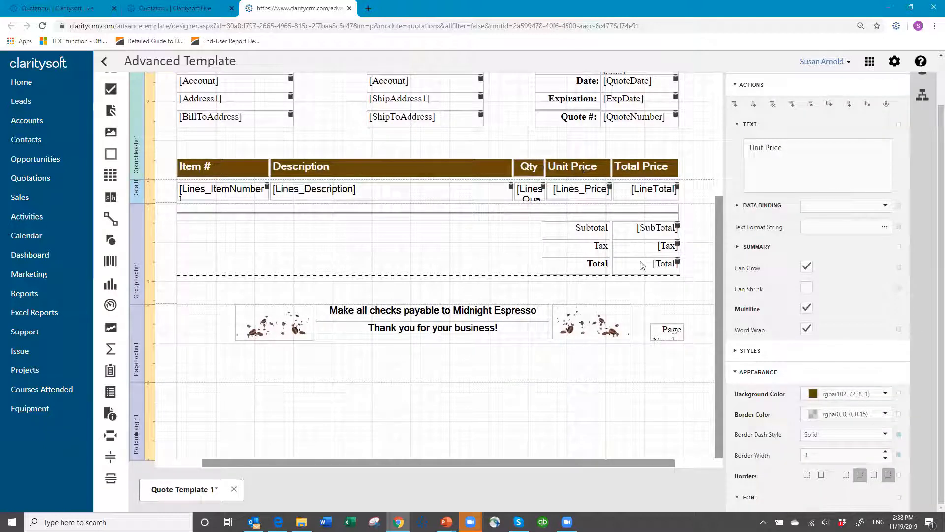
{"action": "scroll", "coordinate": [802, 373], "scroll_direction": "down", "scroll_amount": 4}
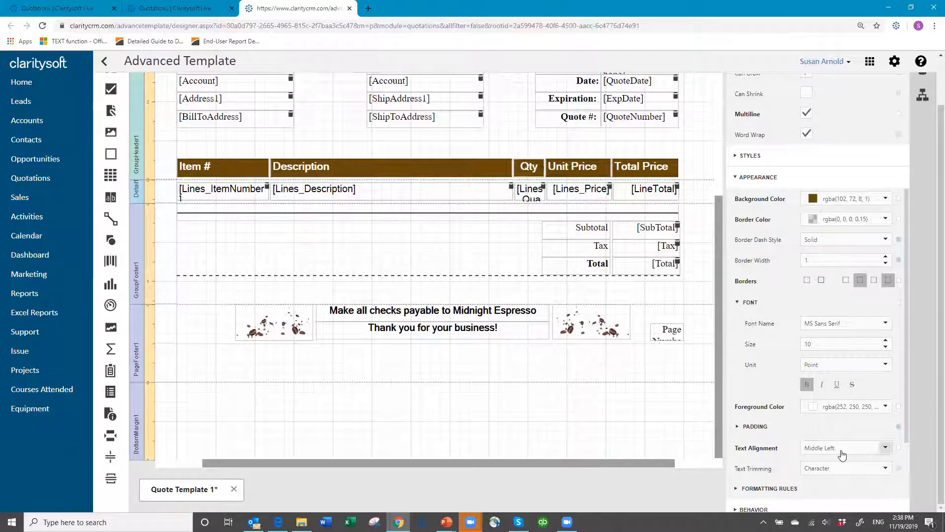
{"action": "left_click", "coordinate": [884, 448]}
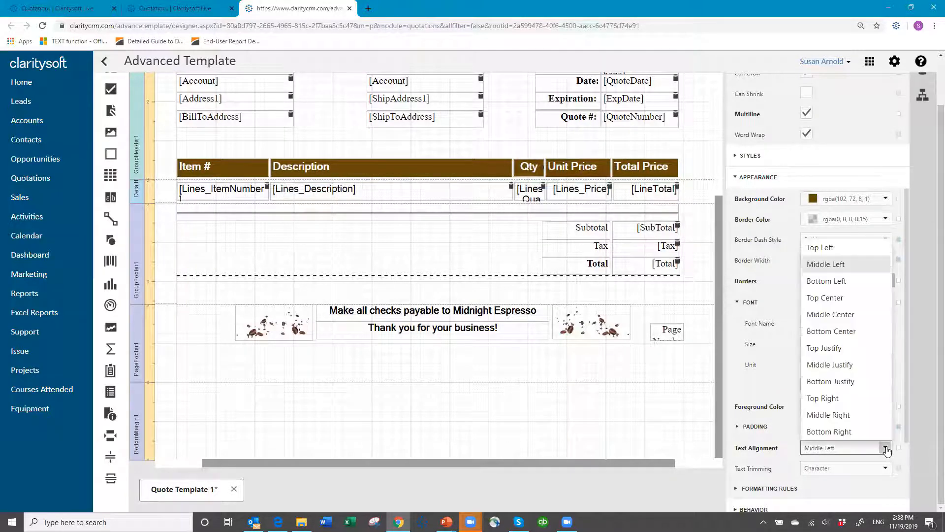
{"action": "left_click", "coordinate": [825, 318]}
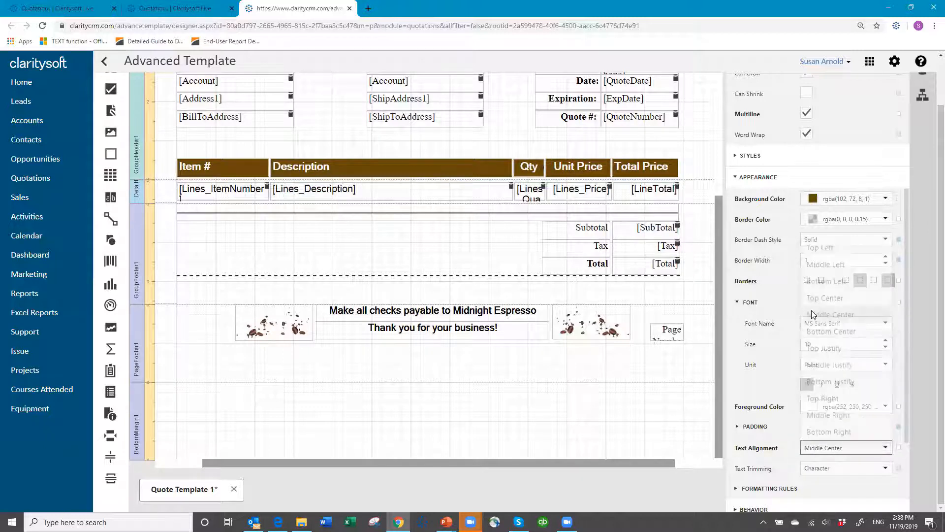
Set the text alignment of the Total Price header cell to Middle Center.
{"action": "left_click", "coordinate": [634, 169]}
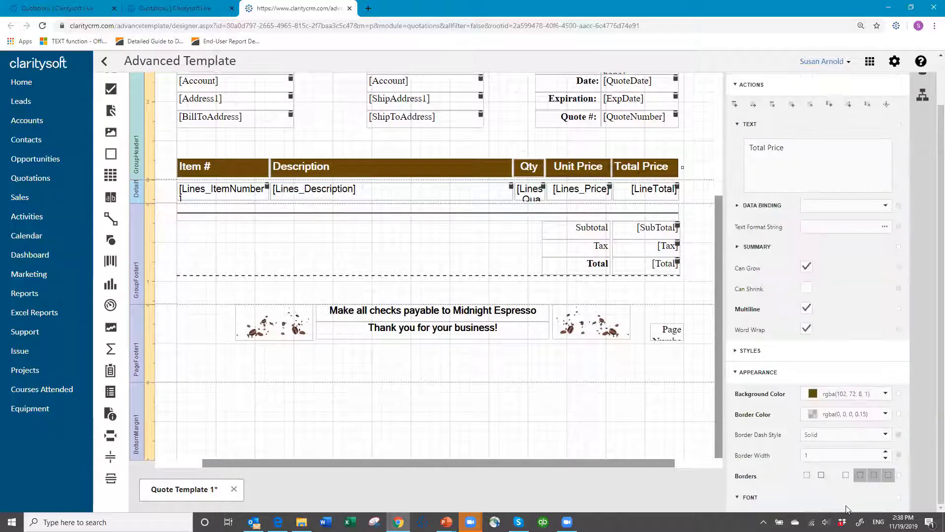
{"action": "scroll", "coordinate": [815, 440], "scroll_direction": "down", "scroll_amount": 3}
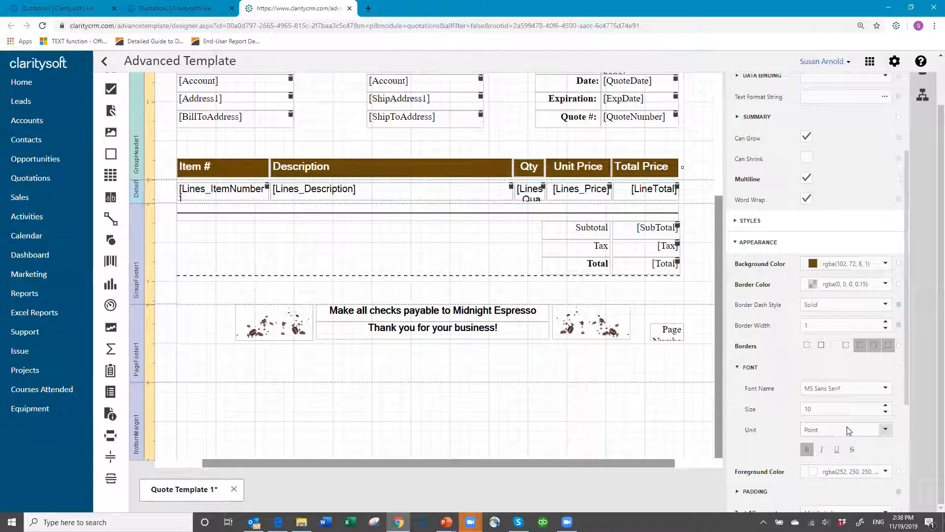
{"action": "scroll", "coordinate": [848, 431], "scroll_direction": "down", "scroll_amount": 2}
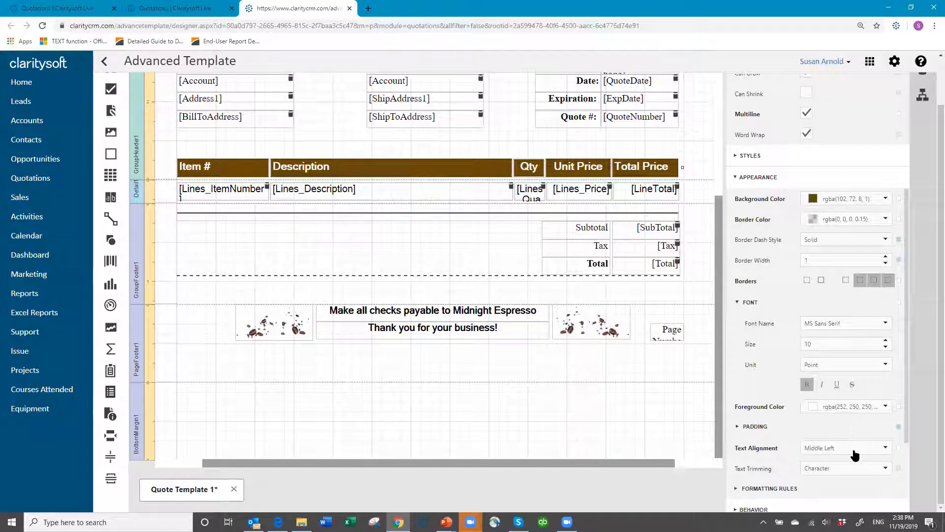
{"action": "left_click", "coordinate": [886, 448]}
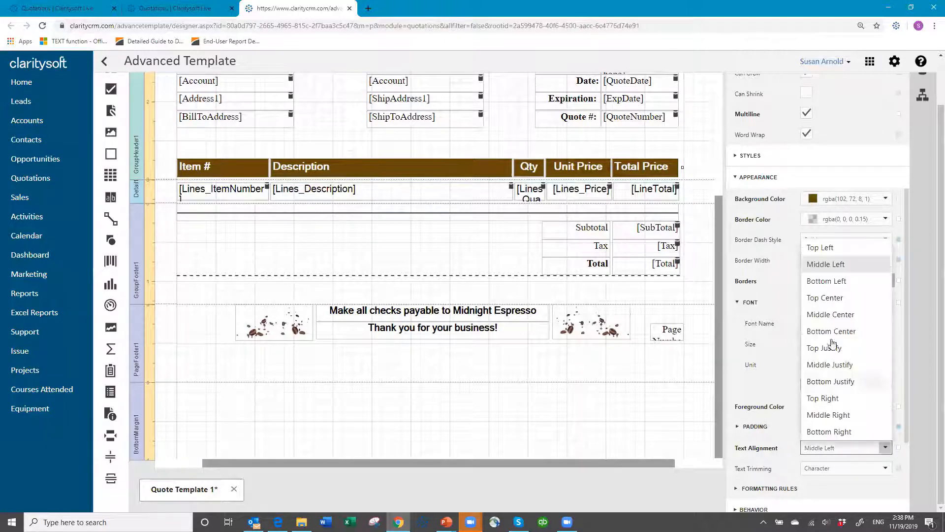
{"action": "left_click", "coordinate": [838, 317]}
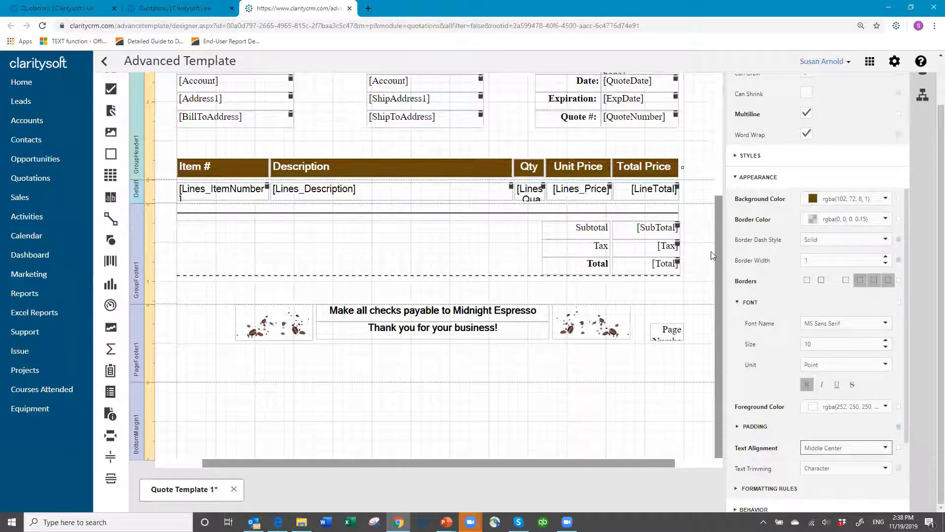
Set the text alignment of the quantity detail cell below the Qty header to Top Center.
{"action": "left_click", "coordinate": [536, 196]}
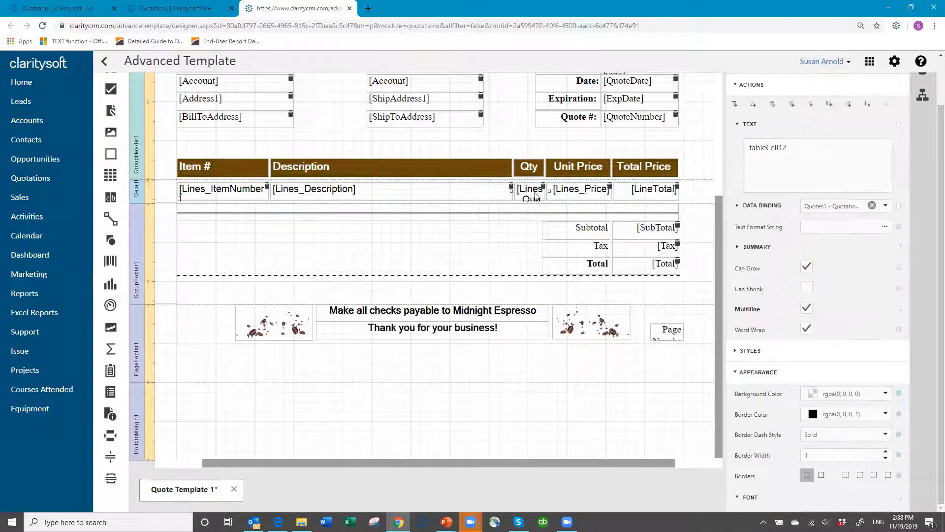
{"action": "scroll", "coordinate": [832, 418], "scroll_direction": "down", "scroll_amount": 3}
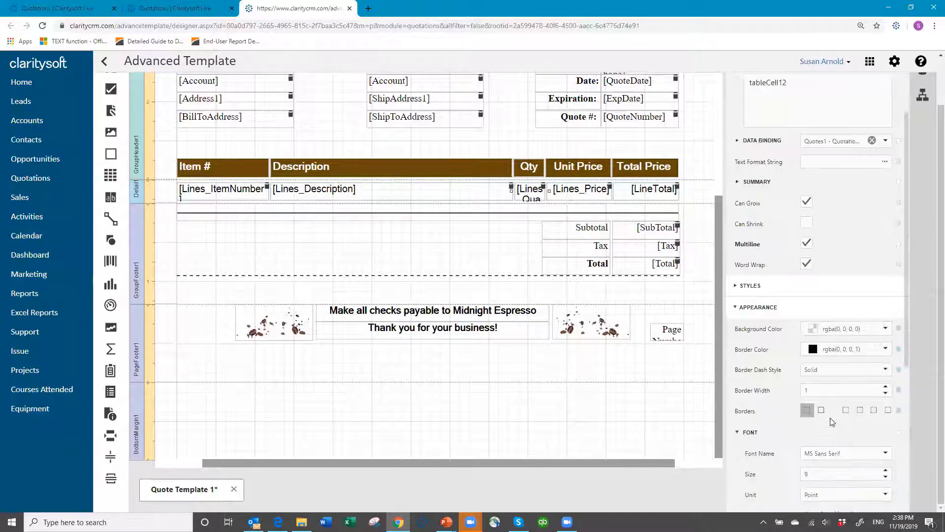
{"action": "scroll", "coordinate": [827, 418], "scroll_direction": "down", "scroll_amount": 2}
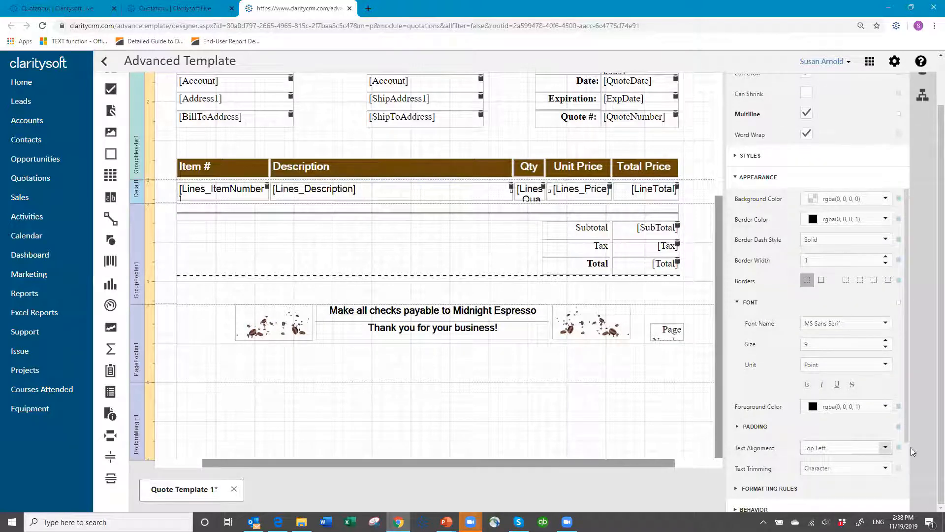
{"action": "left_click", "coordinate": [886, 448]}
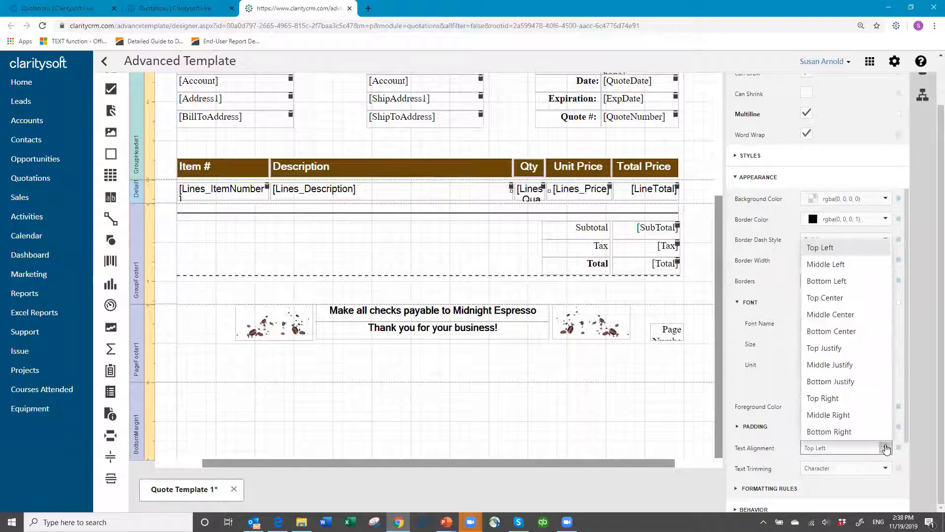
{"action": "left_click", "coordinate": [826, 297]}
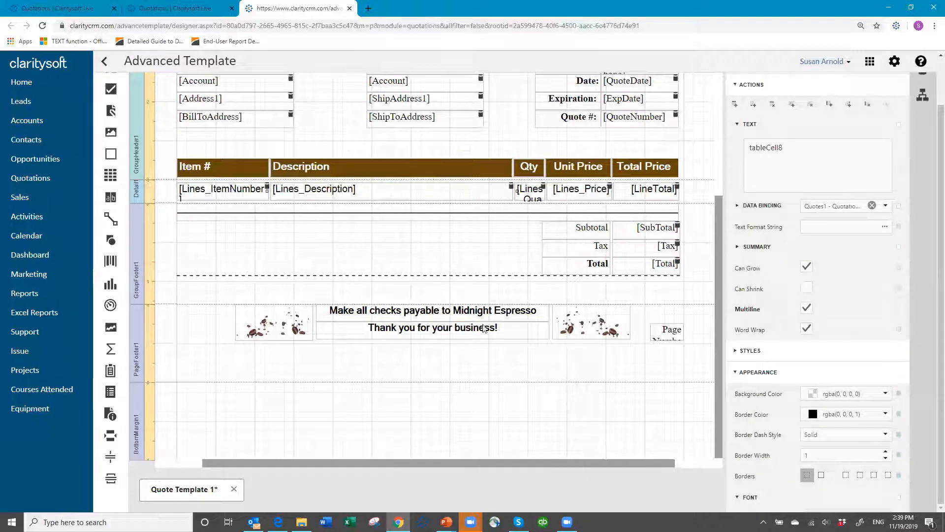
Check the description detail cell's text alignment and set the quantity detail cell's text alignment to Middle Center.
{"action": "scroll", "coordinate": [835, 421], "scroll_direction": "down", "scroll_amount": 3}
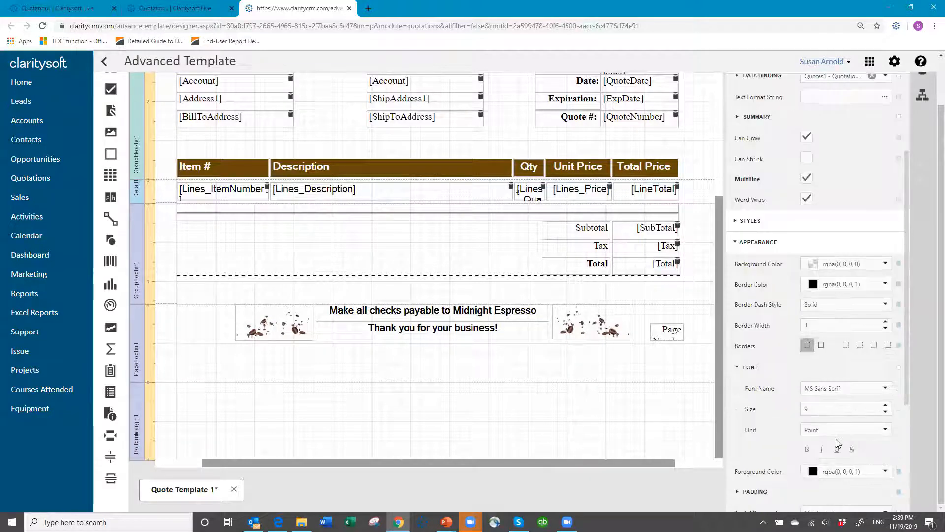
{"action": "scroll", "coordinate": [835, 443], "scroll_direction": "down", "scroll_amount": 2}
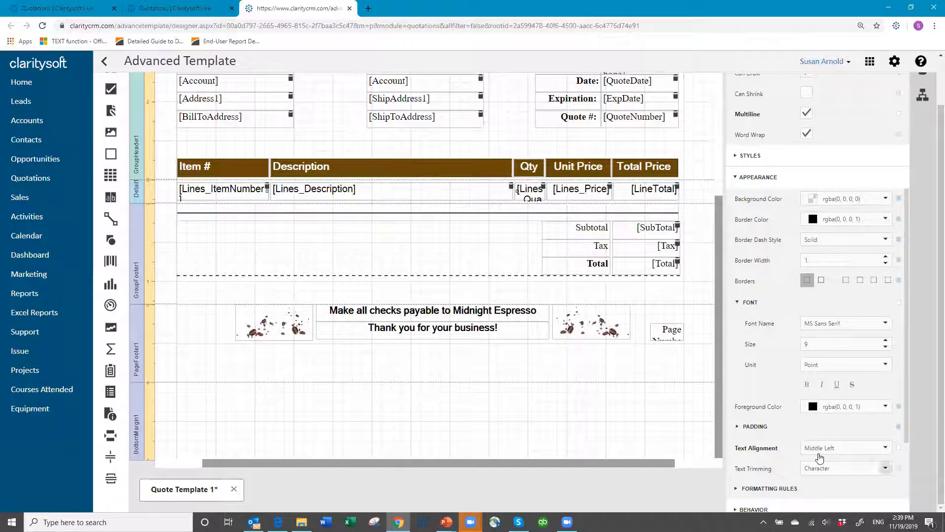
{"action": "left_click", "coordinate": [528, 194]}
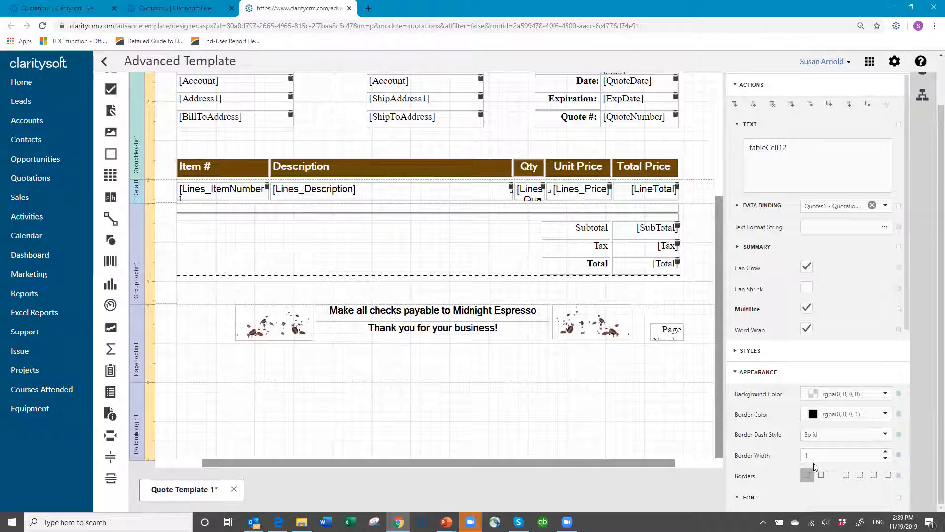
{"action": "scroll", "coordinate": [813, 462], "scroll_direction": "down", "scroll_amount": 4}
{"action": "scroll", "coordinate": [863, 411], "scroll_direction": "down", "scroll_amount": 2}
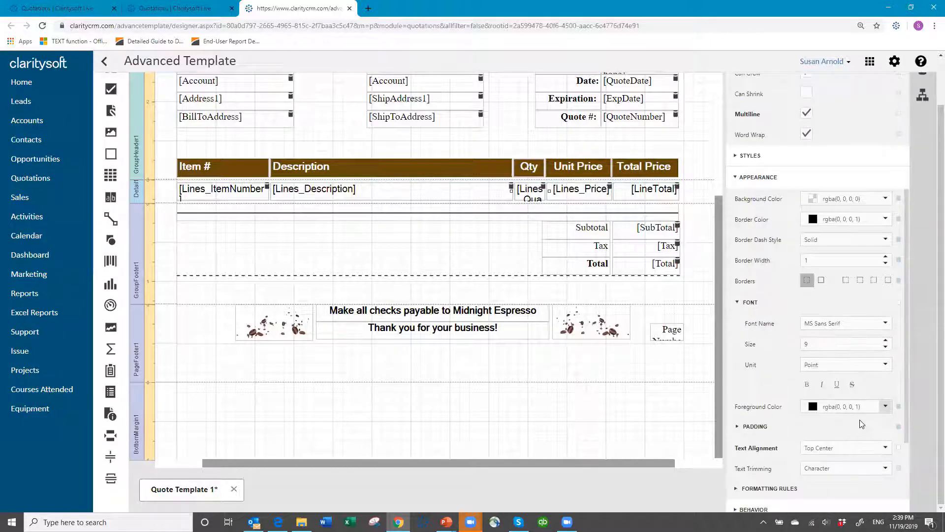
{"action": "left_click", "coordinate": [852, 452]}
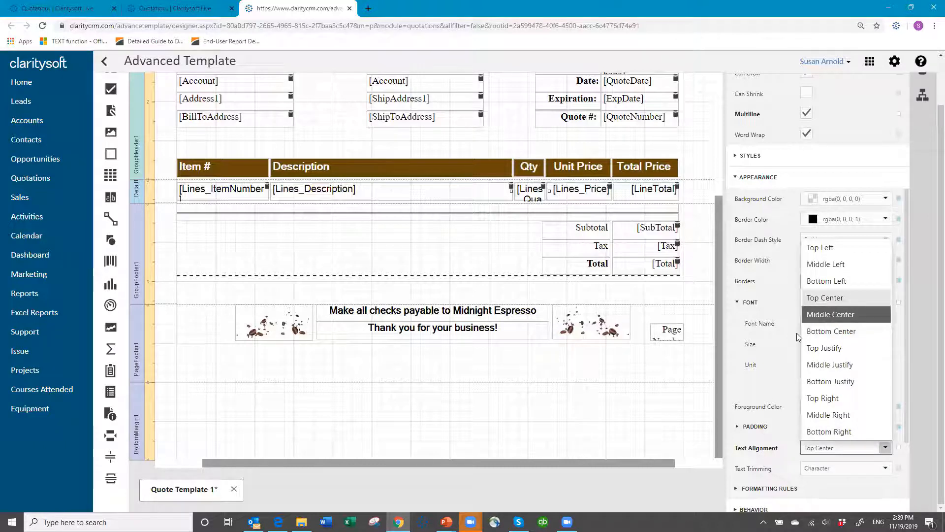
{"action": "left_click", "coordinate": [828, 315]}
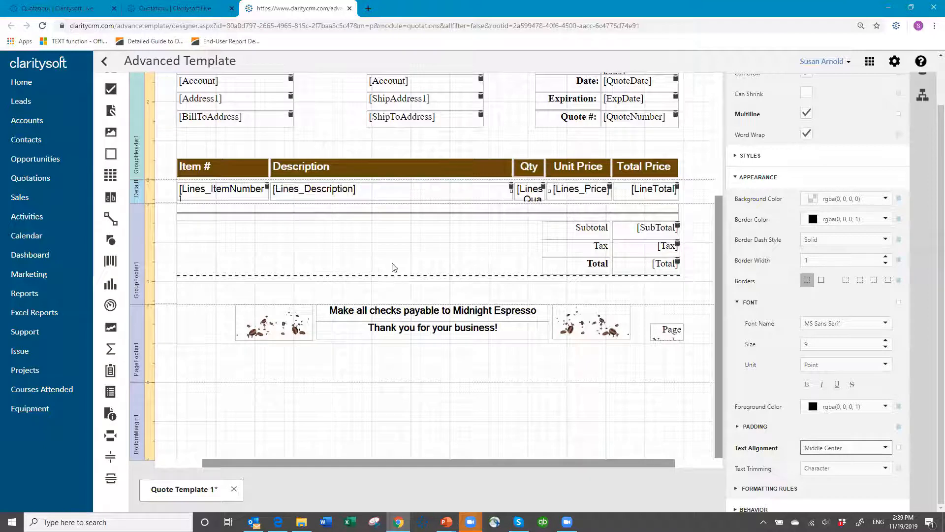
Save the quote template and open its preview.
{"action": "scroll", "coordinate": [394, 259], "scroll_direction": "up", "scroll_amount": 5}
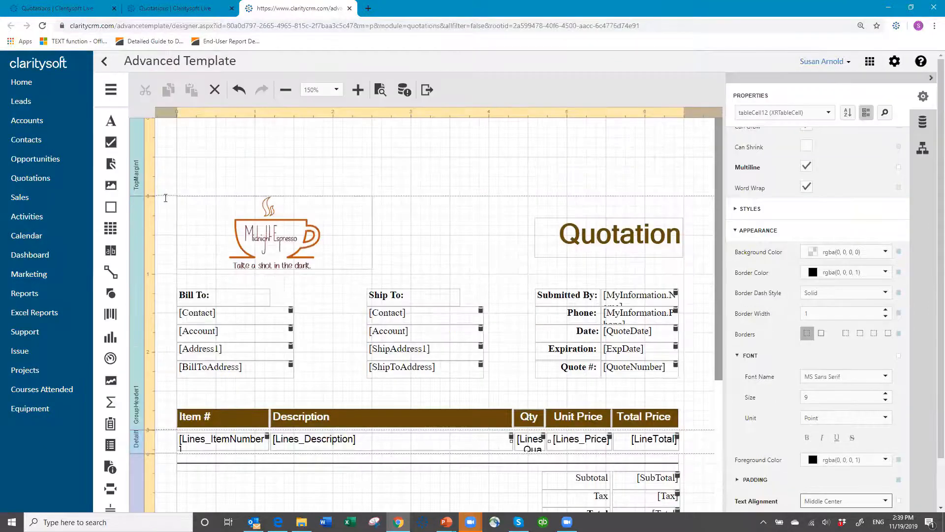
{"action": "left_click", "coordinate": [113, 90]}
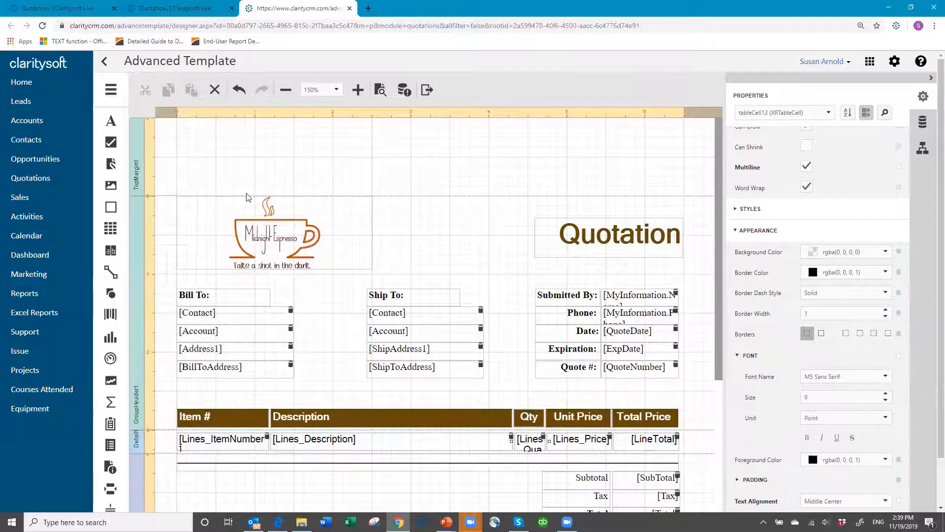
{"action": "left_click", "coordinate": [166, 213]}
{"action": "left_click", "coordinate": [379, 90]}
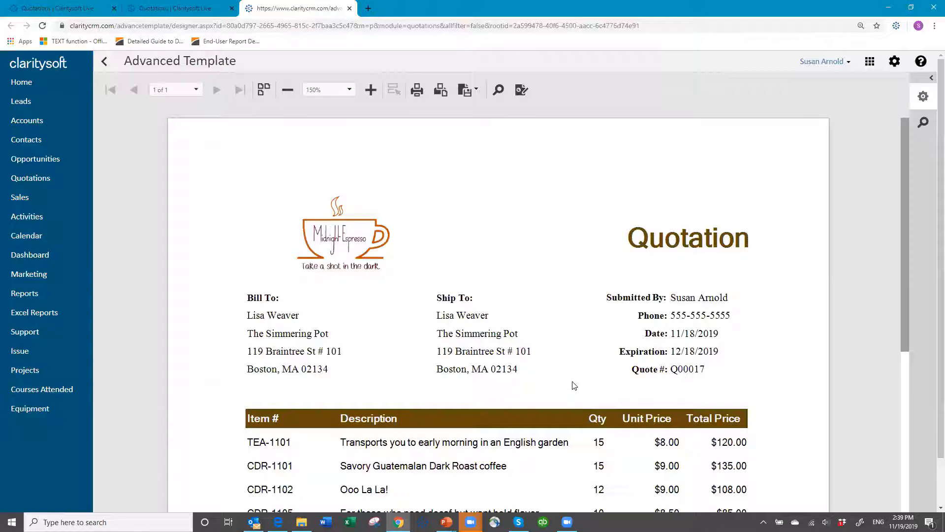
Review the previewed quotation's heading, line-item columns, totals and footer, and return to the template design.
{"action": "scroll", "coordinate": [571, 374], "scroll_direction": "down", "scroll_amount": 3}
{"action": "scroll", "coordinate": [571, 364], "scroll_direction": "up", "scroll_amount": 3}
{"action": "scroll", "coordinate": [499, 360], "scroll_direction": "down", "scroll_amount": 4}
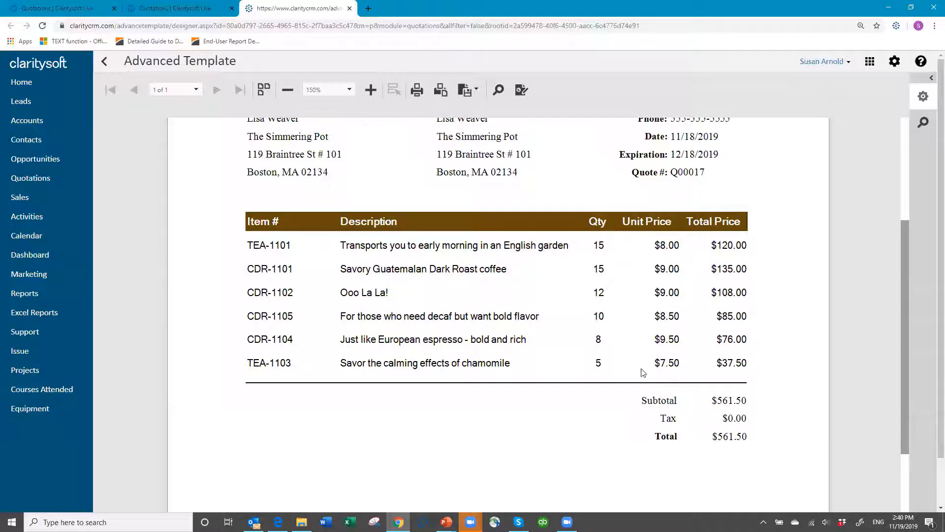
{"action": "scroll", "coordinate": [642, 367], "scroll_direction": "down", "scroll_amount": 3}
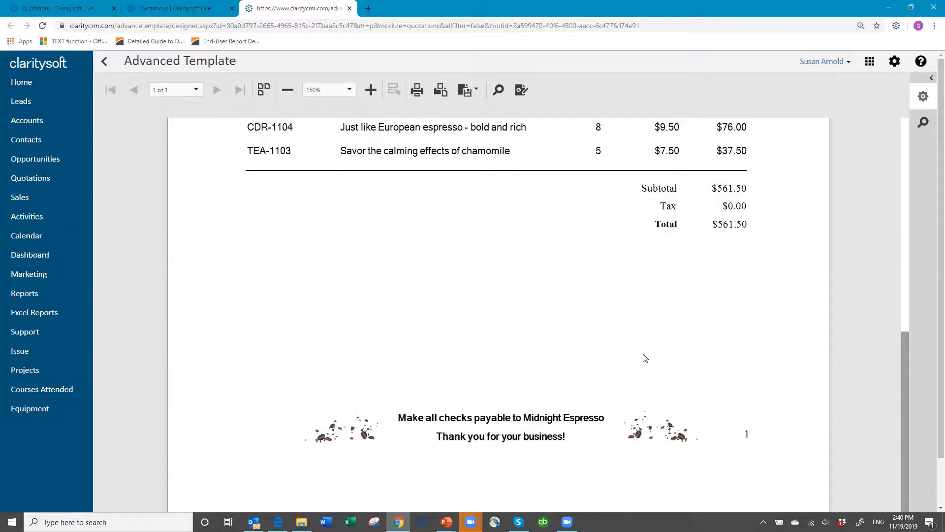
{"action": "scroll", "coordinate": [671, 328], "scroll_direction": "up", "scroll_amount": 7}
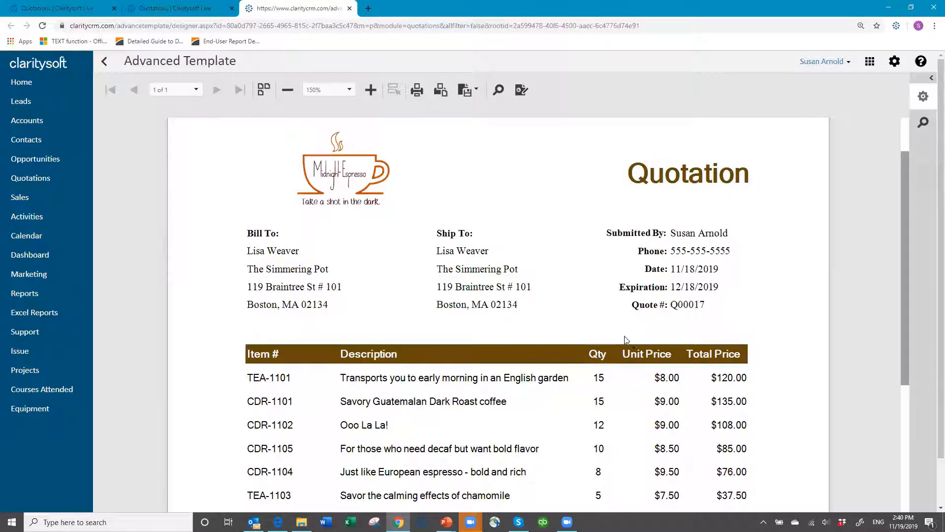
{"action": "scroll", "coordinate": [635, 340], "scroll_direction": "down", "scroll_amount": 4}
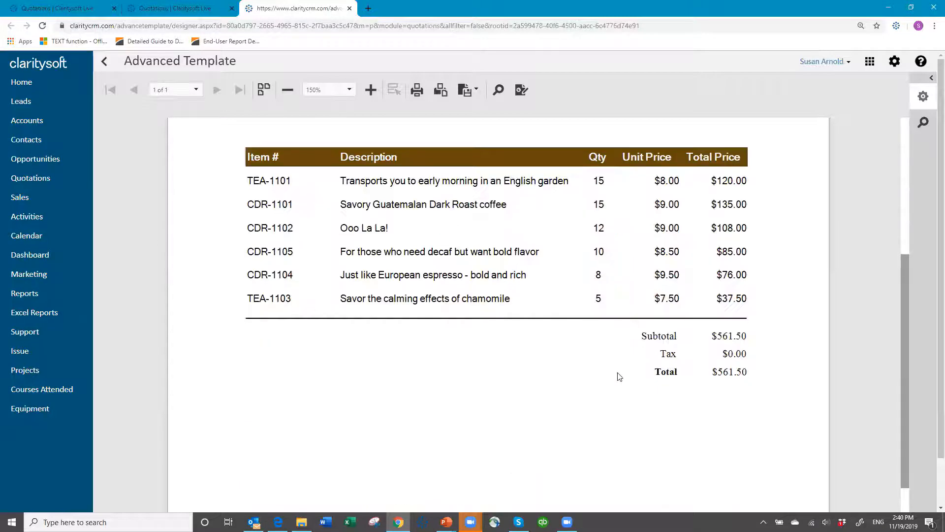
{"action": "scroll", "coordinate": [640, 328], "scroll_direction": "up", "scroll_amount": 1}
{"action": "scroll", "coordinate": [641, 327], "scroll_direction": "up", "scroll_amount": 5}
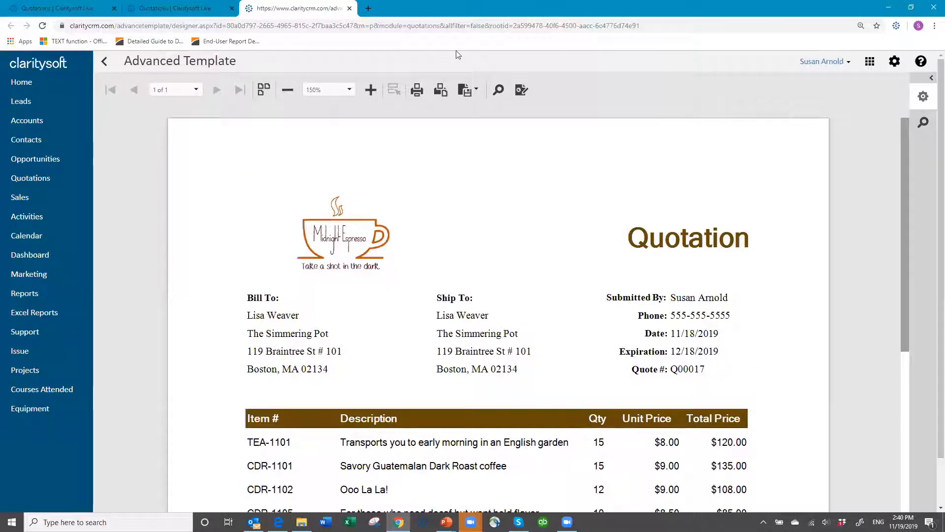
{"action": "left_click", "coordinate": [529, 95]}
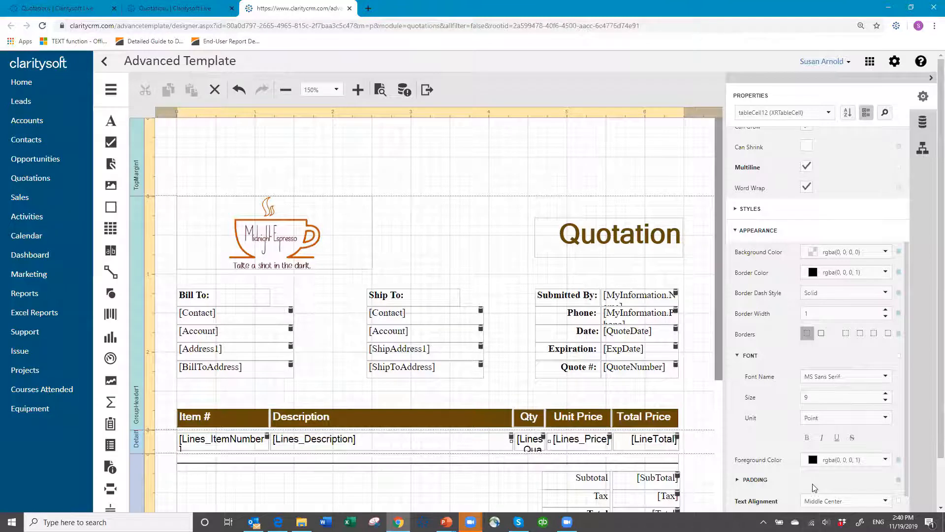
{"action": "scroll", "coordinate": [814, 487], "scroll_direction": "down", "scroll_amount": 5}
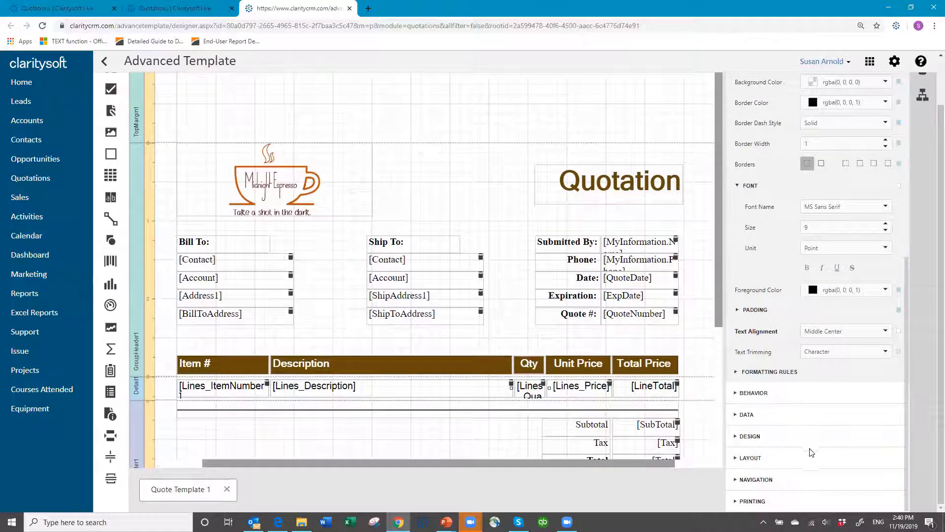
{"action": "scroll", "coordinate": [783, 404], "scroll_direction": "up", "scroll_amount": 10}
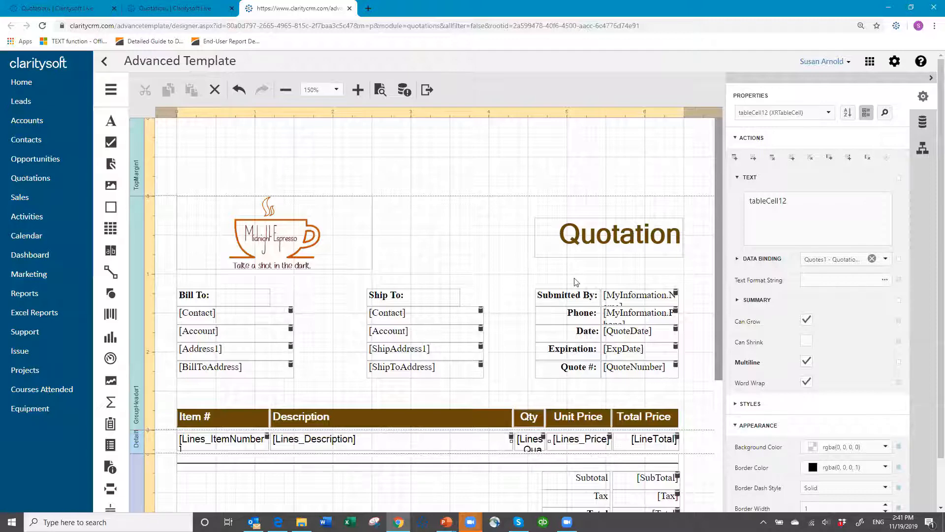
{"action": "scroll", "coordinate": [421, 338], "scroll_direction": "down", "scroll_amount": 5}
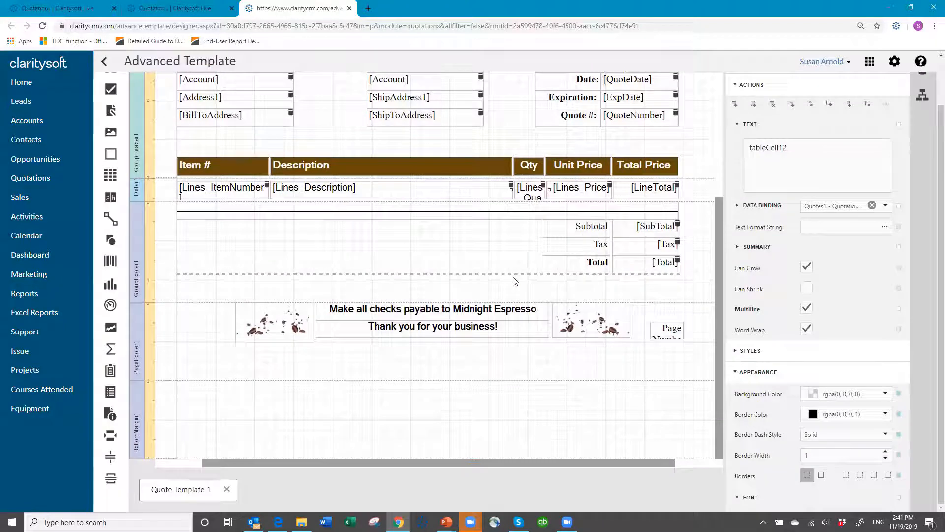
{"action": "scroll", "coordinate": [521, 278], "scroll_direction": "up", "scroll_amount": 1}
{"action": "scroll", "coordinate": [524, 289], "scroll_direction": "up", "scroll_amount": 5}
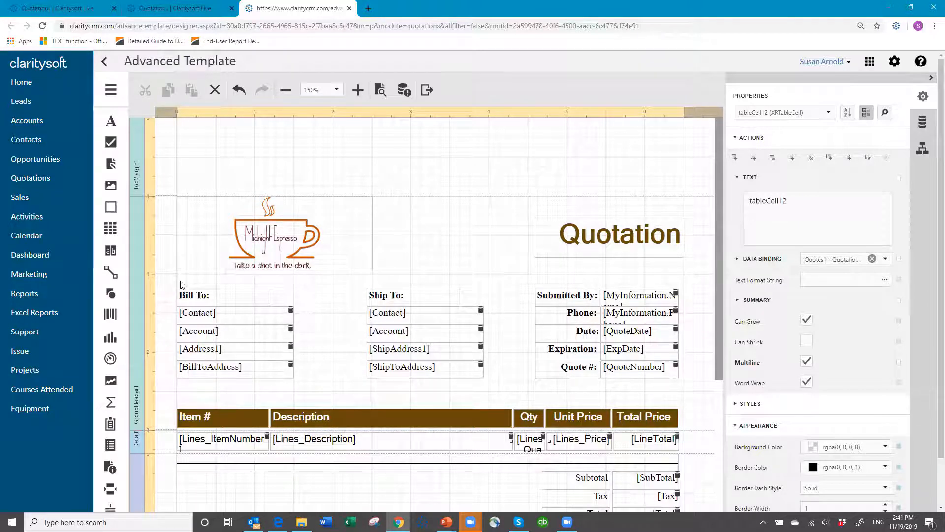
Select the Bill To, Ship To and quote information blocks together and set their font to MS Sans Serif.
{"action": "left_click_drag", "start_coordinate": [181, 283], "coordinate": [305, 284]}
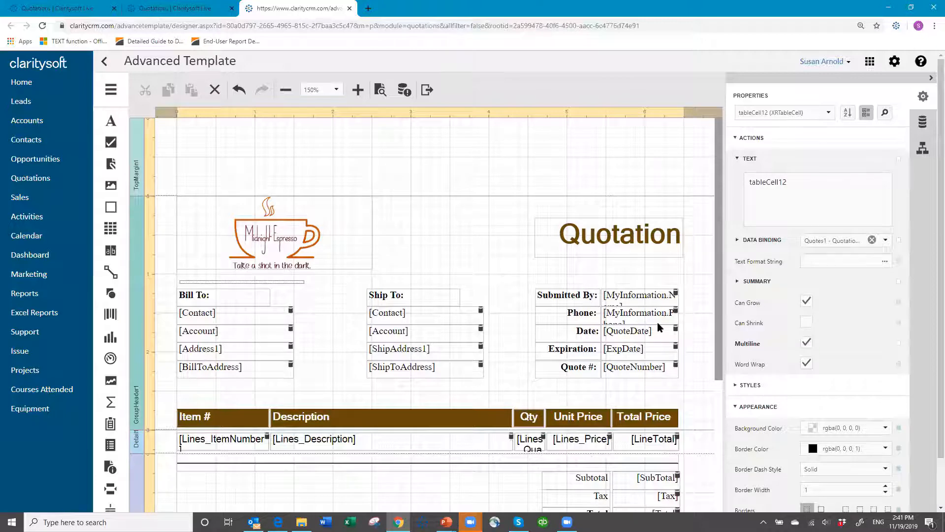
{"action": "left_click_drag", "start_coordinate": [678, 363], "coordinate": [677, 376]}
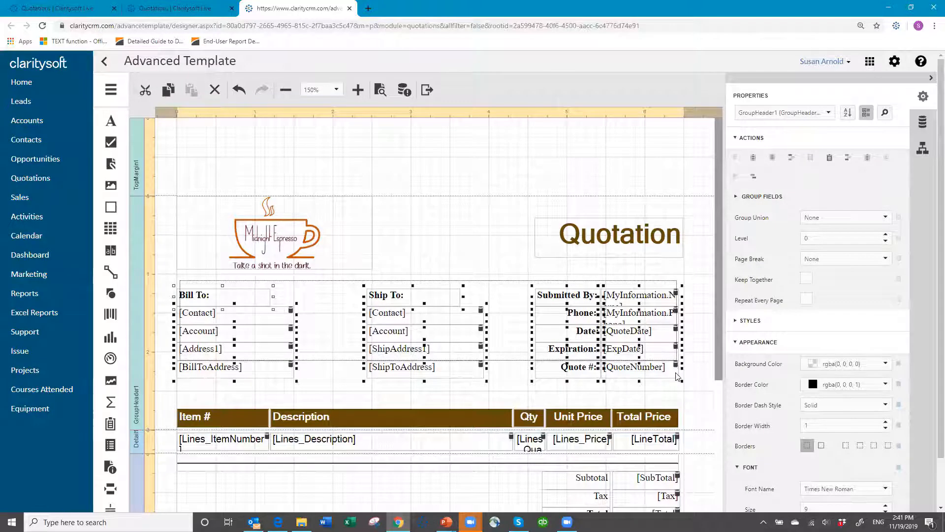
{"action": "left_click", "coordinate": [178, 285]}
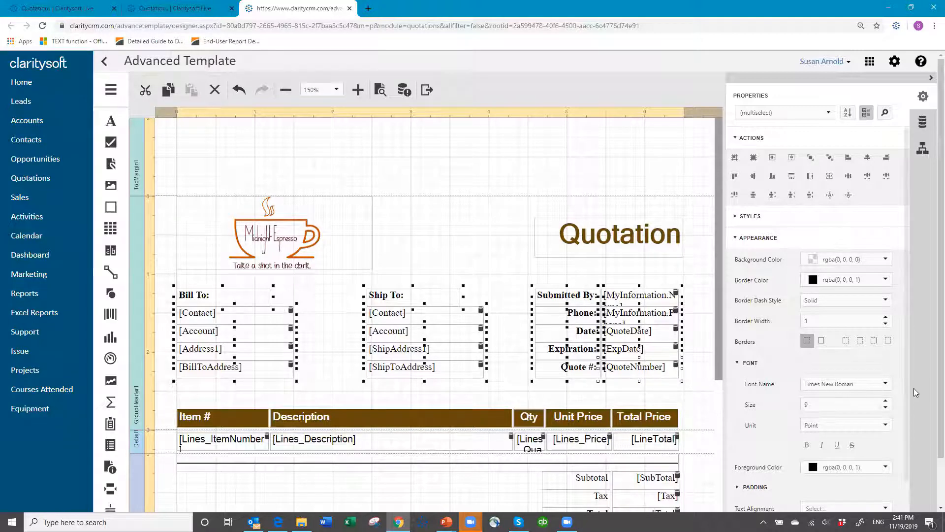
{"action": "left_click", "coordinate": [886, 383]}
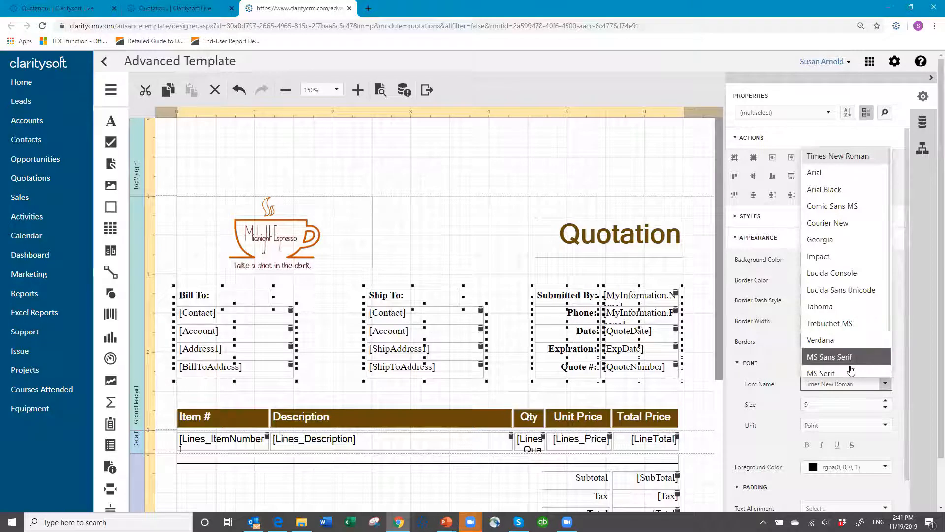
{"action": "left_click", "coordinate": [837, 361]}
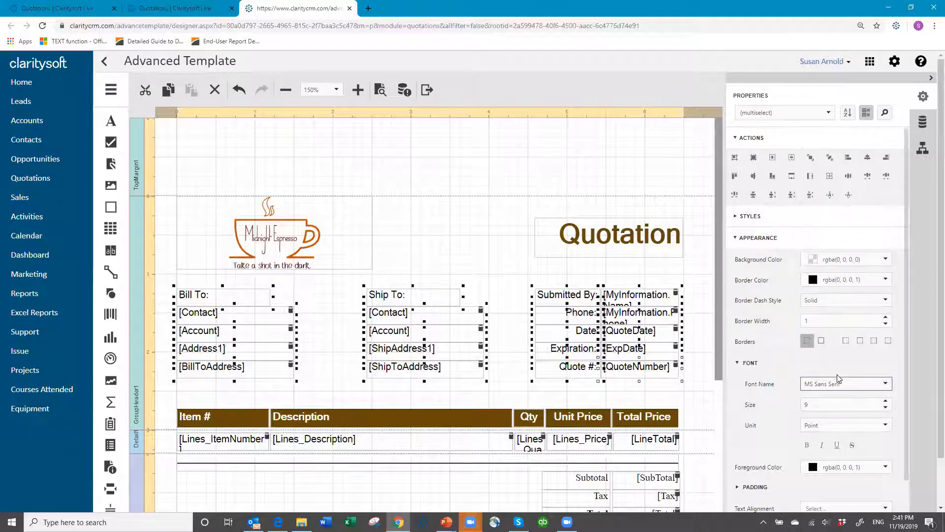
{"action": "left_click", "coordinate": [466, 251]}
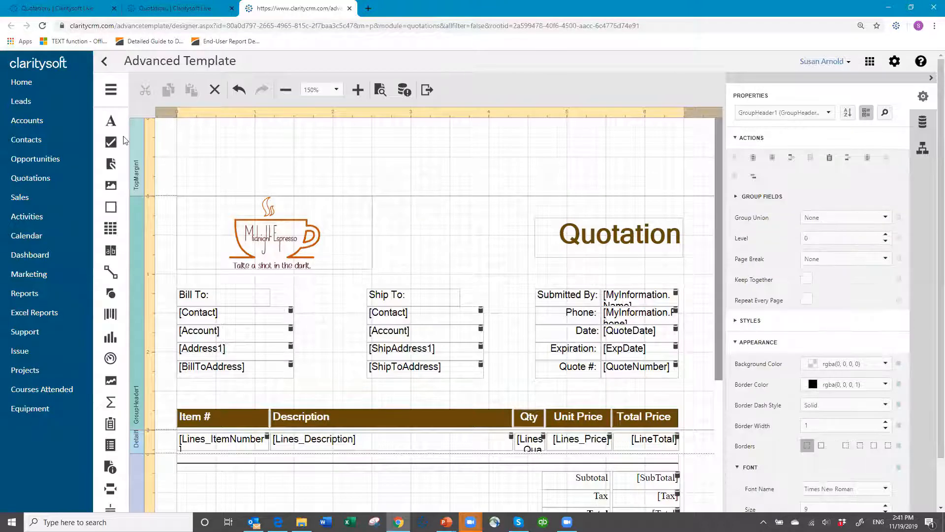
Save the quote template with the restyled address and quote information blocks.
{"action": "left_click", "coordinate": [111, 89]}
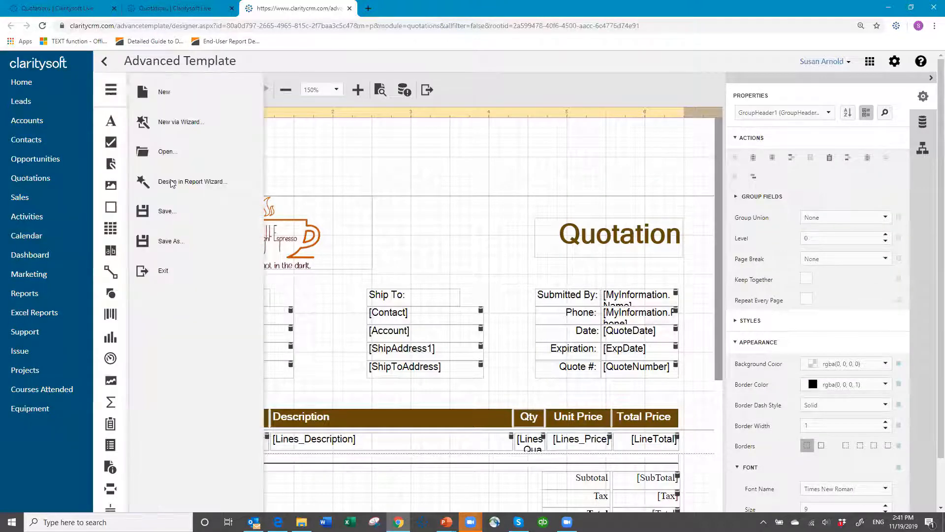
{"action": "left_click", "coordinate": [174, 213]}
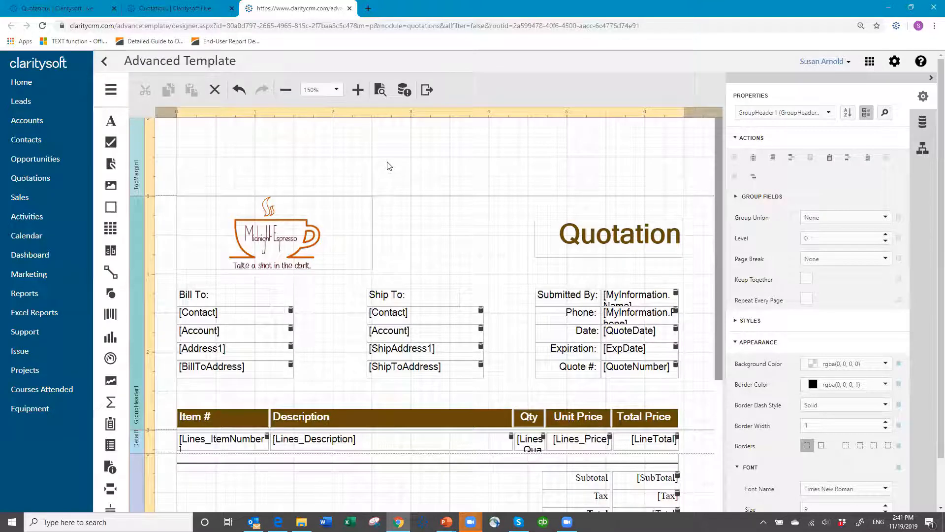
{"action": "left_click", "coordinate": [413, 143]}
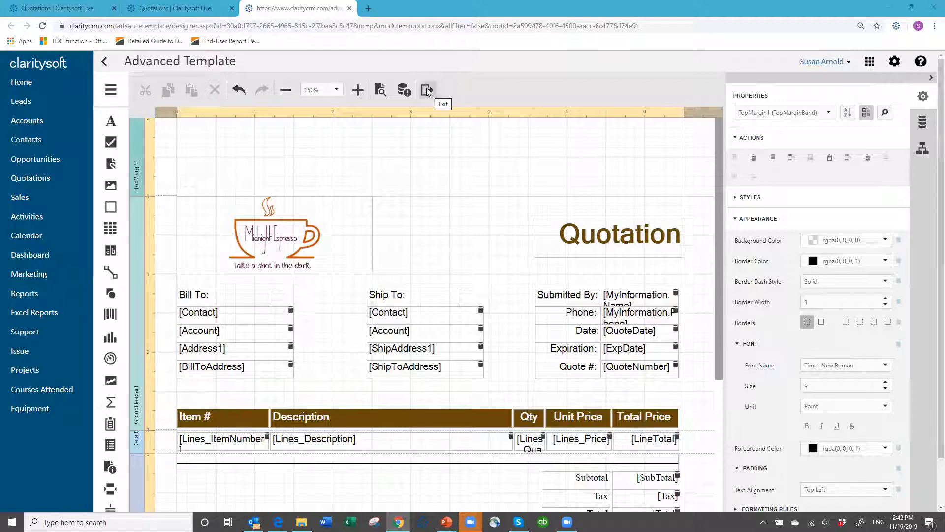
Close the template designer and email the quotation with its PDF attached, keeping the prefilled message.
{"action": "left_click", "coordinate": [348, 9]}
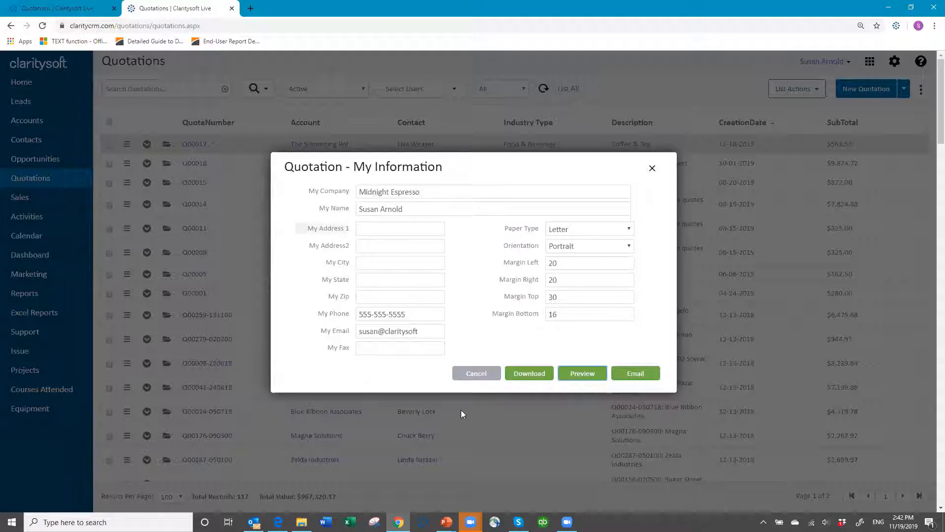
{"action": "left_click", "coordinate": [635, 374]}
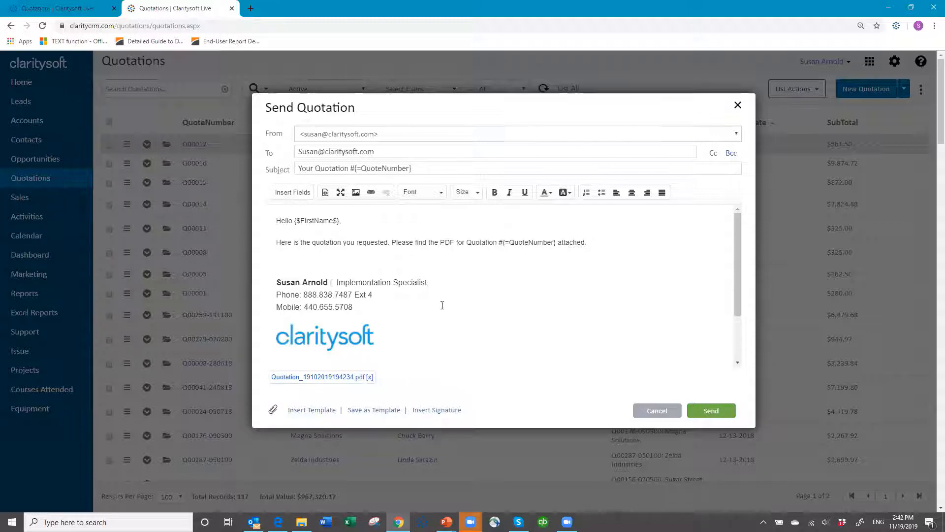
{"action": "left_click", "coordinate": [711, 411]}
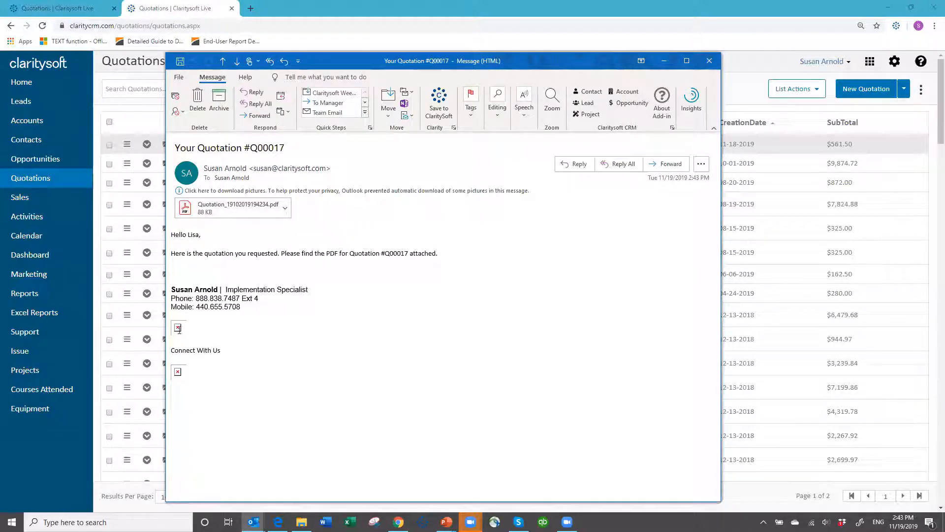
In Outlook, open the quotation PDF attached to the received email, examine its layout, and close it.
{"action": "left_click", "coordinate": [235, 213]}
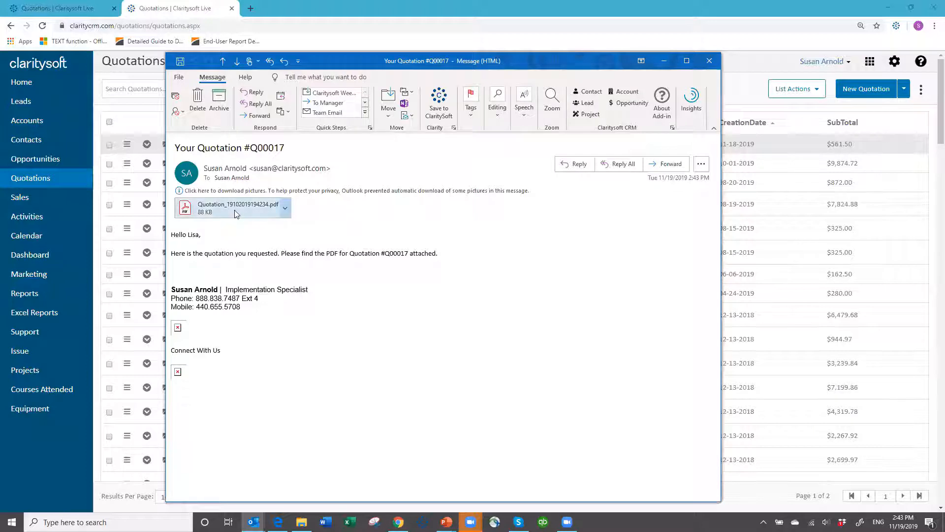
{"action": "double_click", "coordinate": [235, 215]}
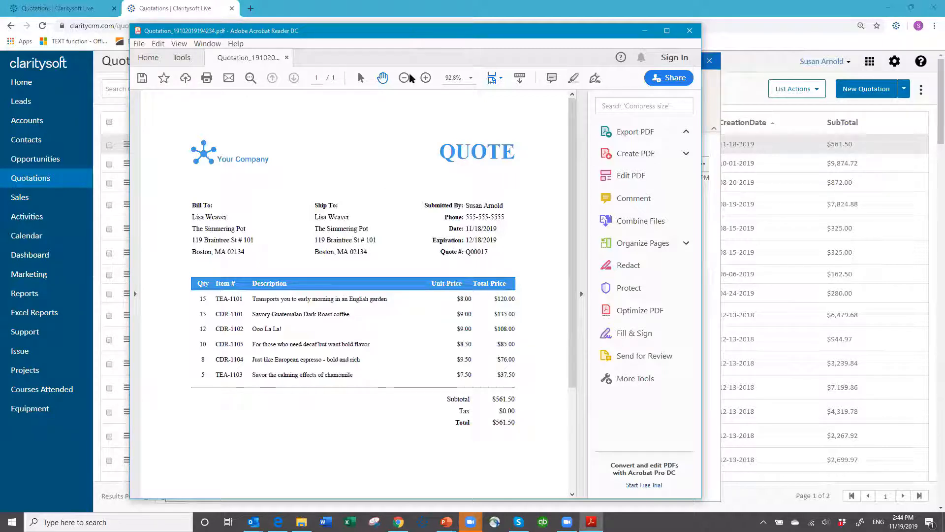
{"action": "left_click_drag", "start_coordinate": [627, 31], "coordinate": [632, 99]}
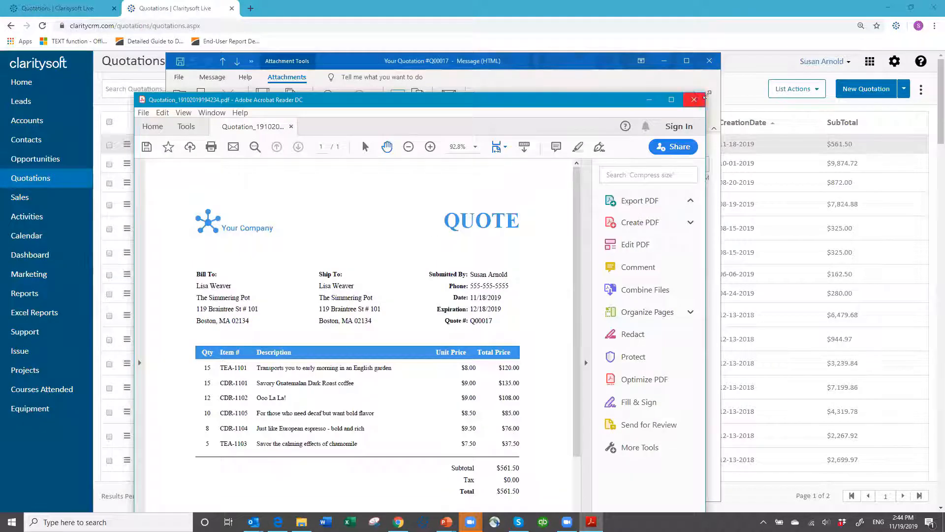
{"action": "left_click", "coordinate": [695, 100]}
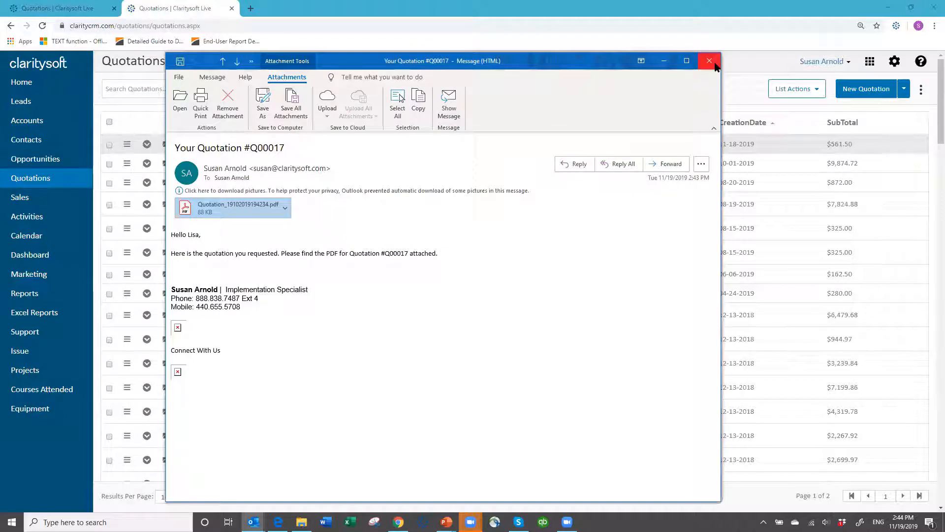
Close the received email and, in the other Quotations page, dismiss the open My Information dialog for Acme Co.
{"action": "left_click", "coordinate": [709, 59]}
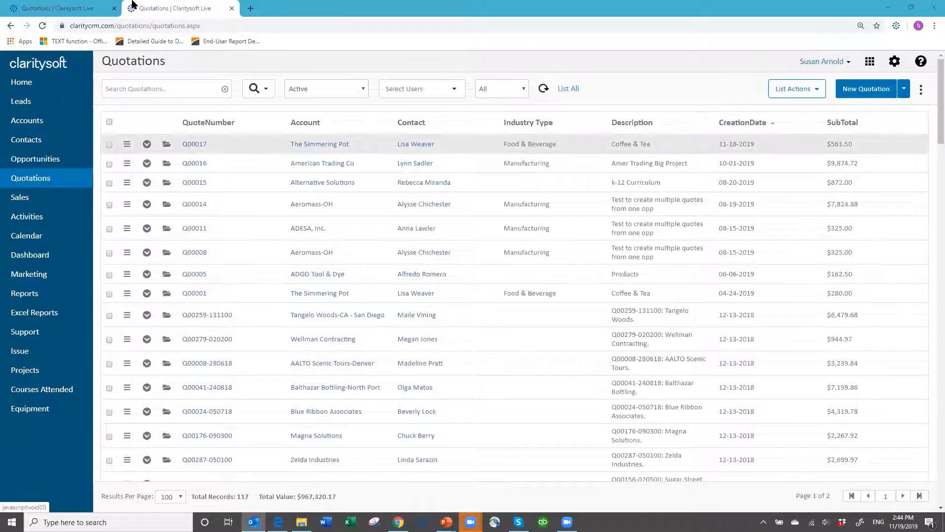
{"action": "left_click", "coordinate": [90, 13]}
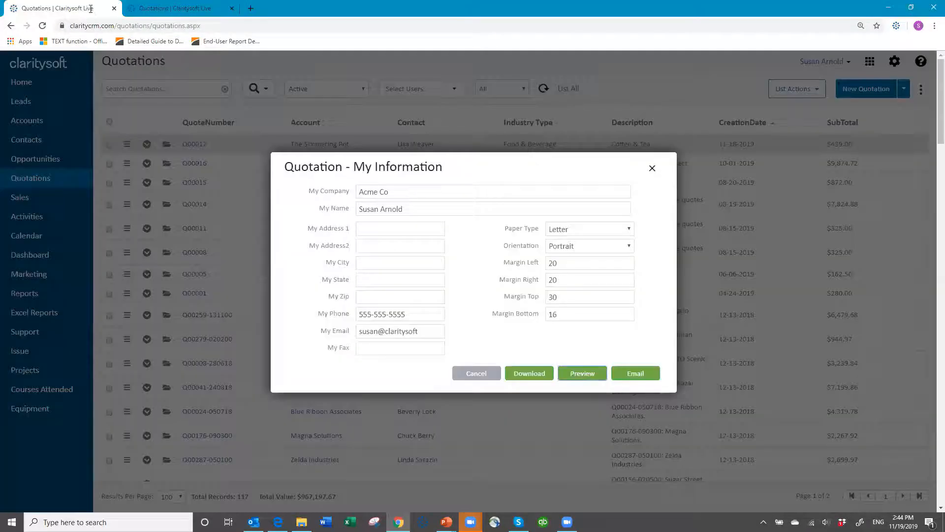
{"action": "left_click", "coordinate": [476, 374]}
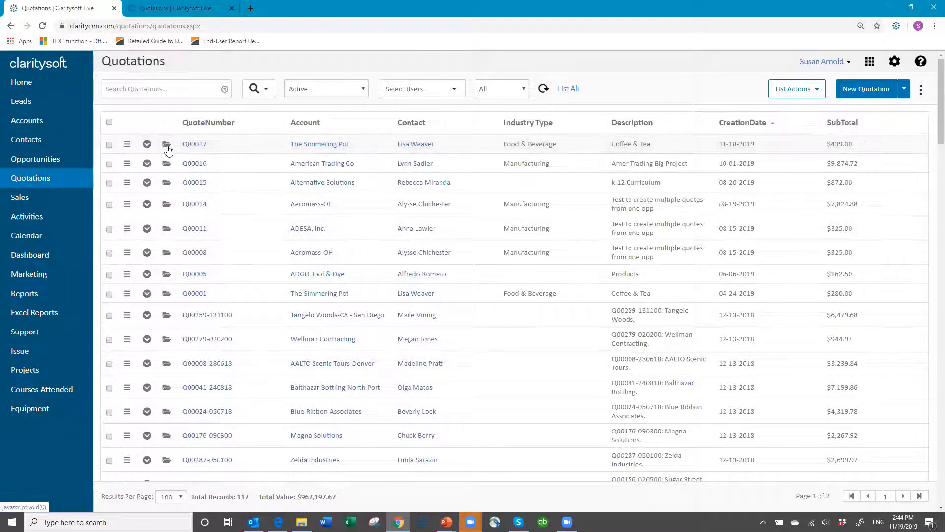
Email The Simmering Pot's Coffee & Tea quotation using the Midnight Espresso quote template, keeping the prefilled information and message.
{"action": "left_click", "coordinate": [126, 146]}
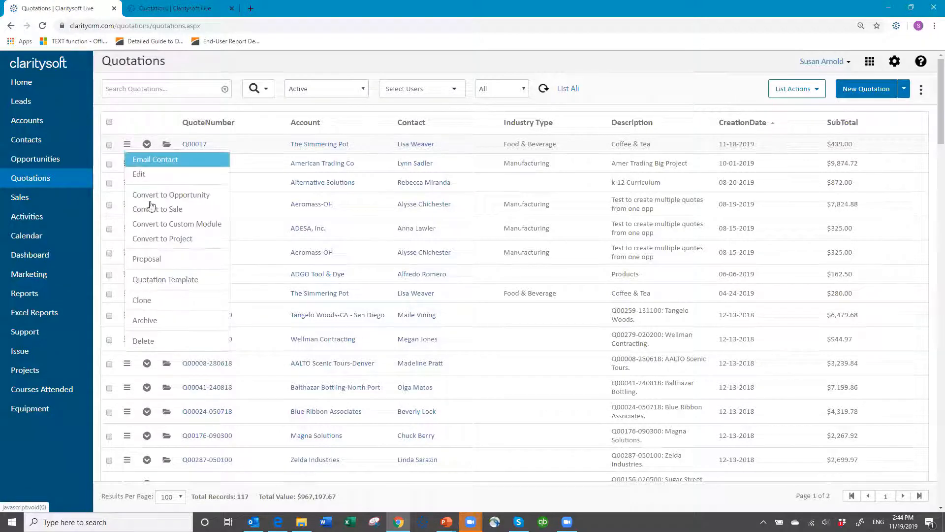
{"action": "left_click", "coordinate": [183, 280]}
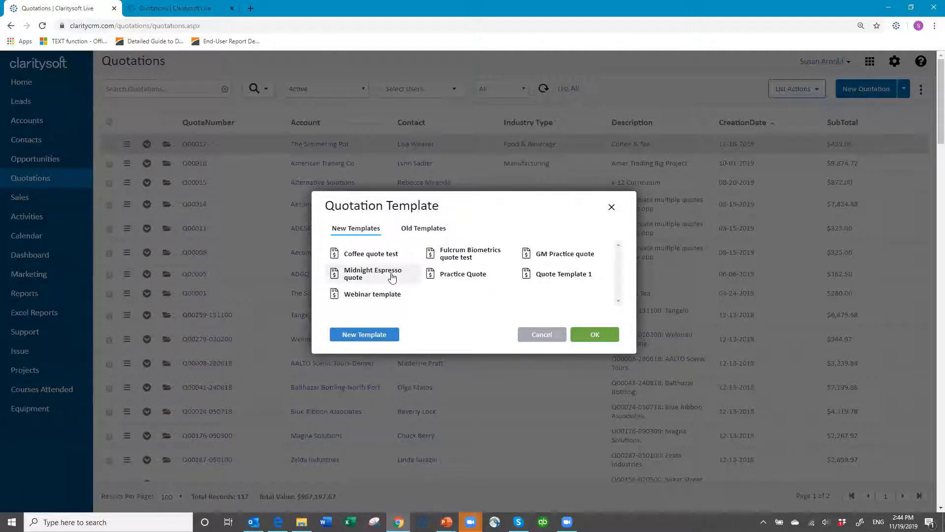
{"action": "left_click", "coordinate": [372, 275]}
{"action": "left_click", "coordinate": [596, 335]}
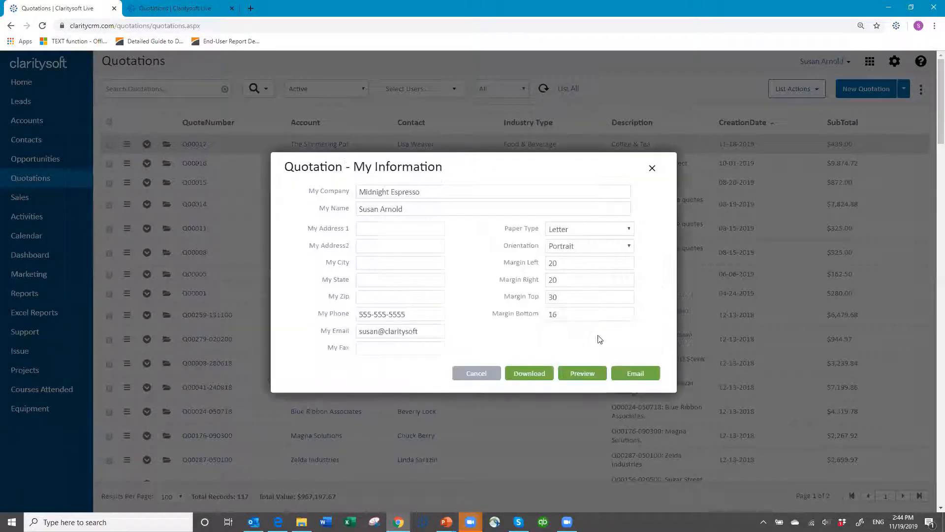
{"action": "left_click", "coordinate": [634, 373]}
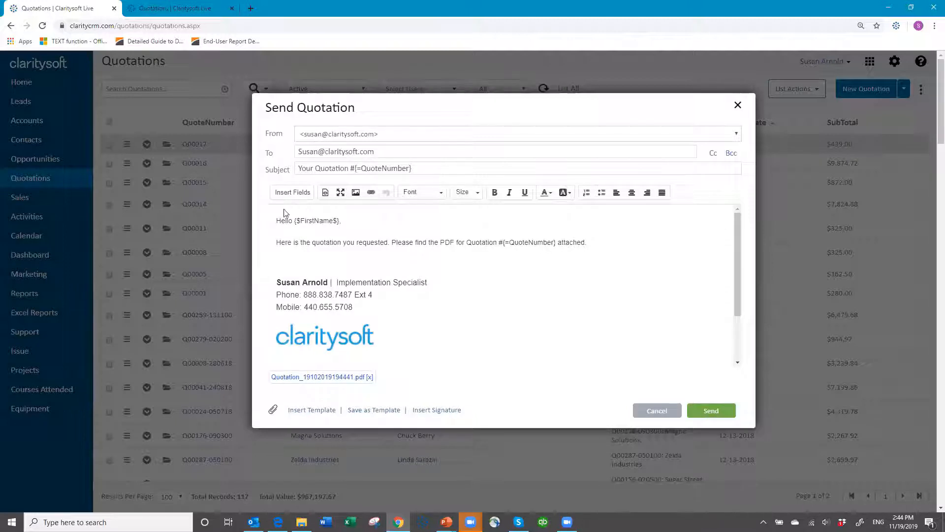
{"action": "left_click", "coordinate": [712, 412]}
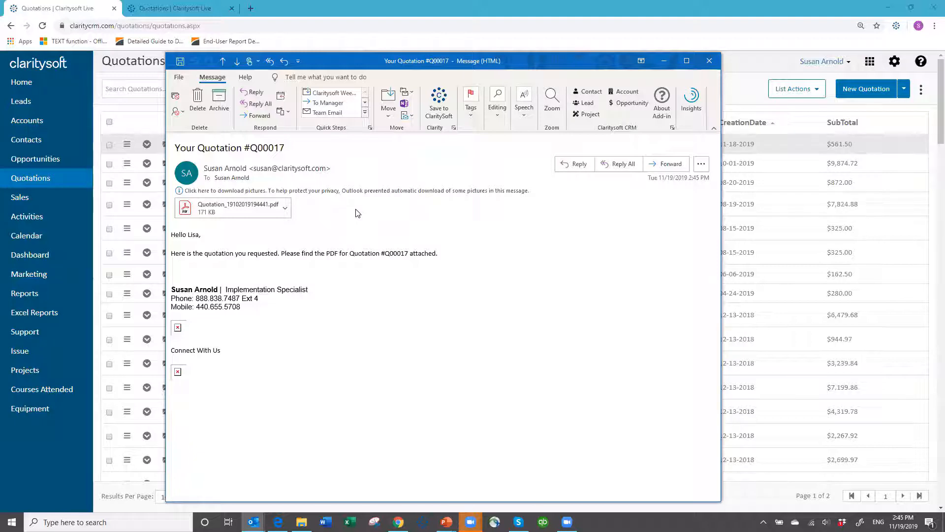
Open the quotation PDF attached to the new email, examine its layout, and switch to the PowerPoint slide show.
{"action": "left_click", "coordinate": [242, 209]}
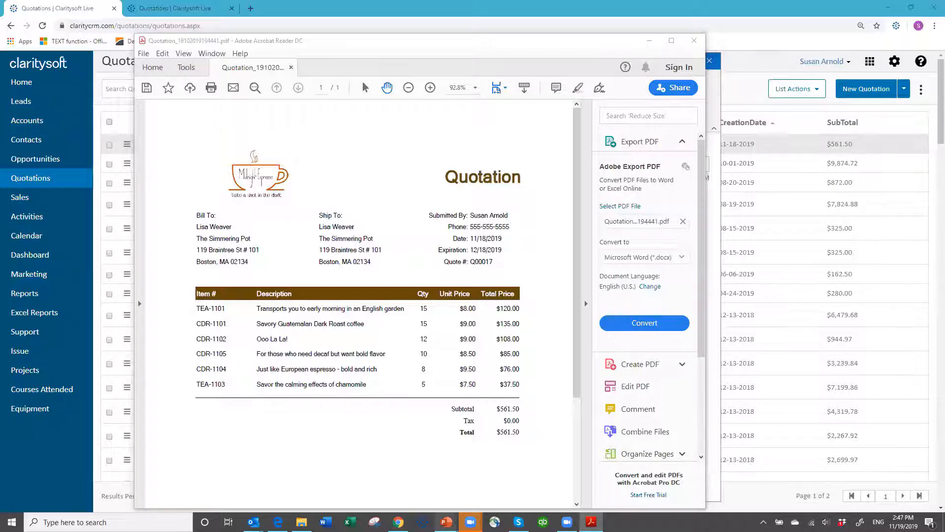
{"action": "mouse_move", "coordinate": [446, 522]}
{"action": "left_click", "coordinate": [448, 480]}
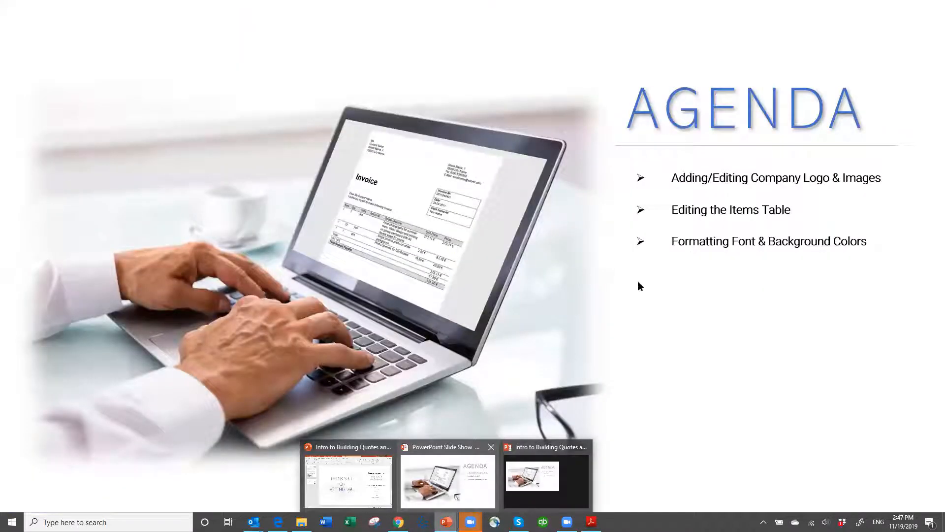